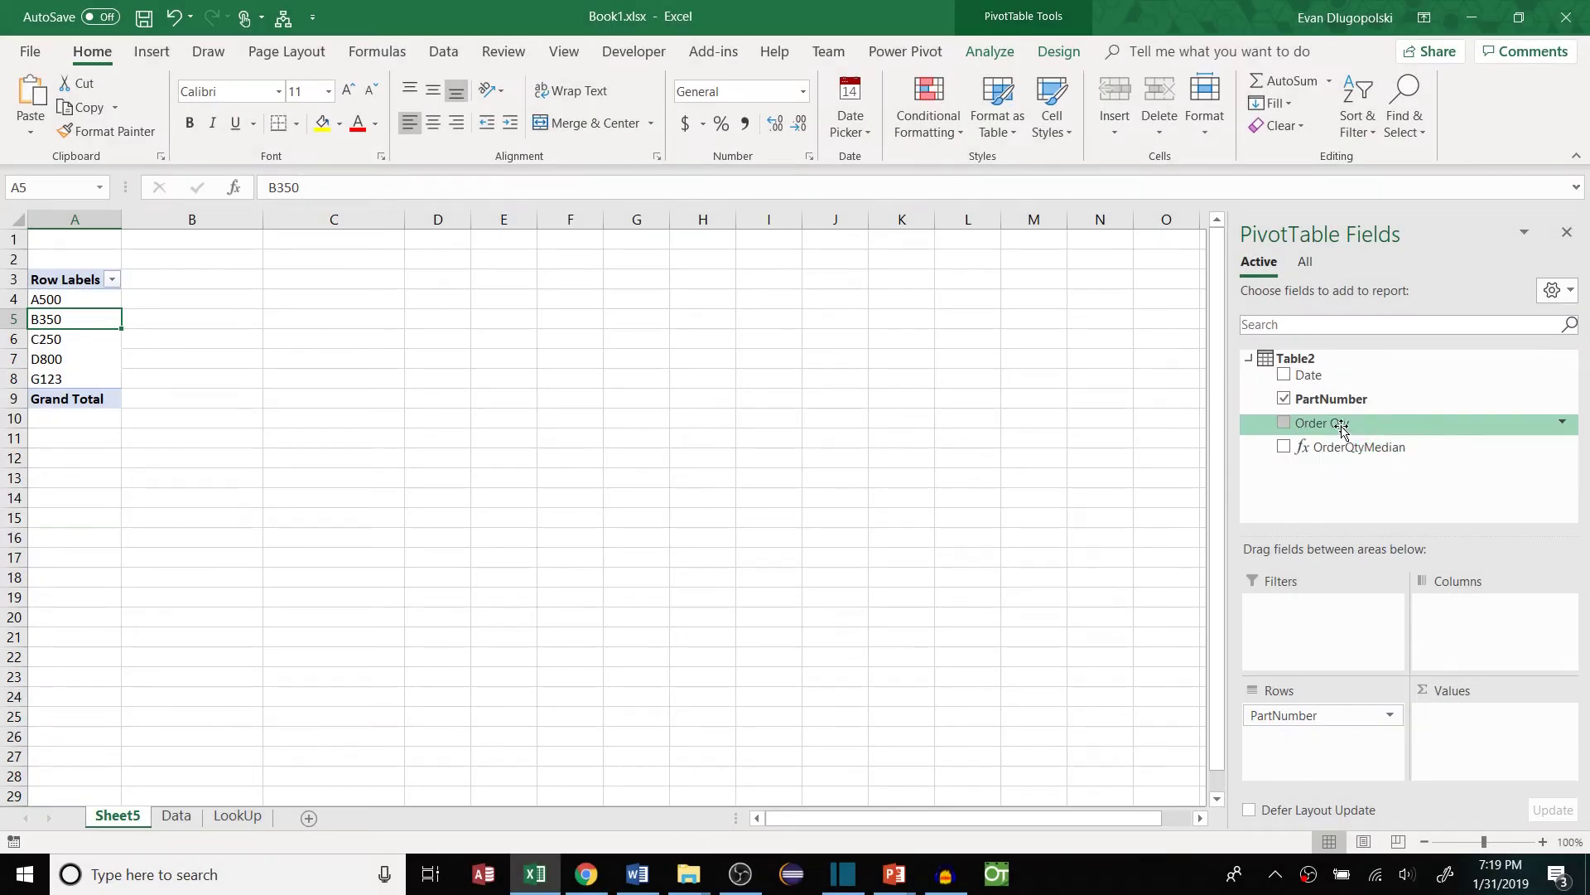
Step: Add Order Qty to the pivot values and summarize it as Average per part
left_click_drag(1342, 426, 1464, 728)
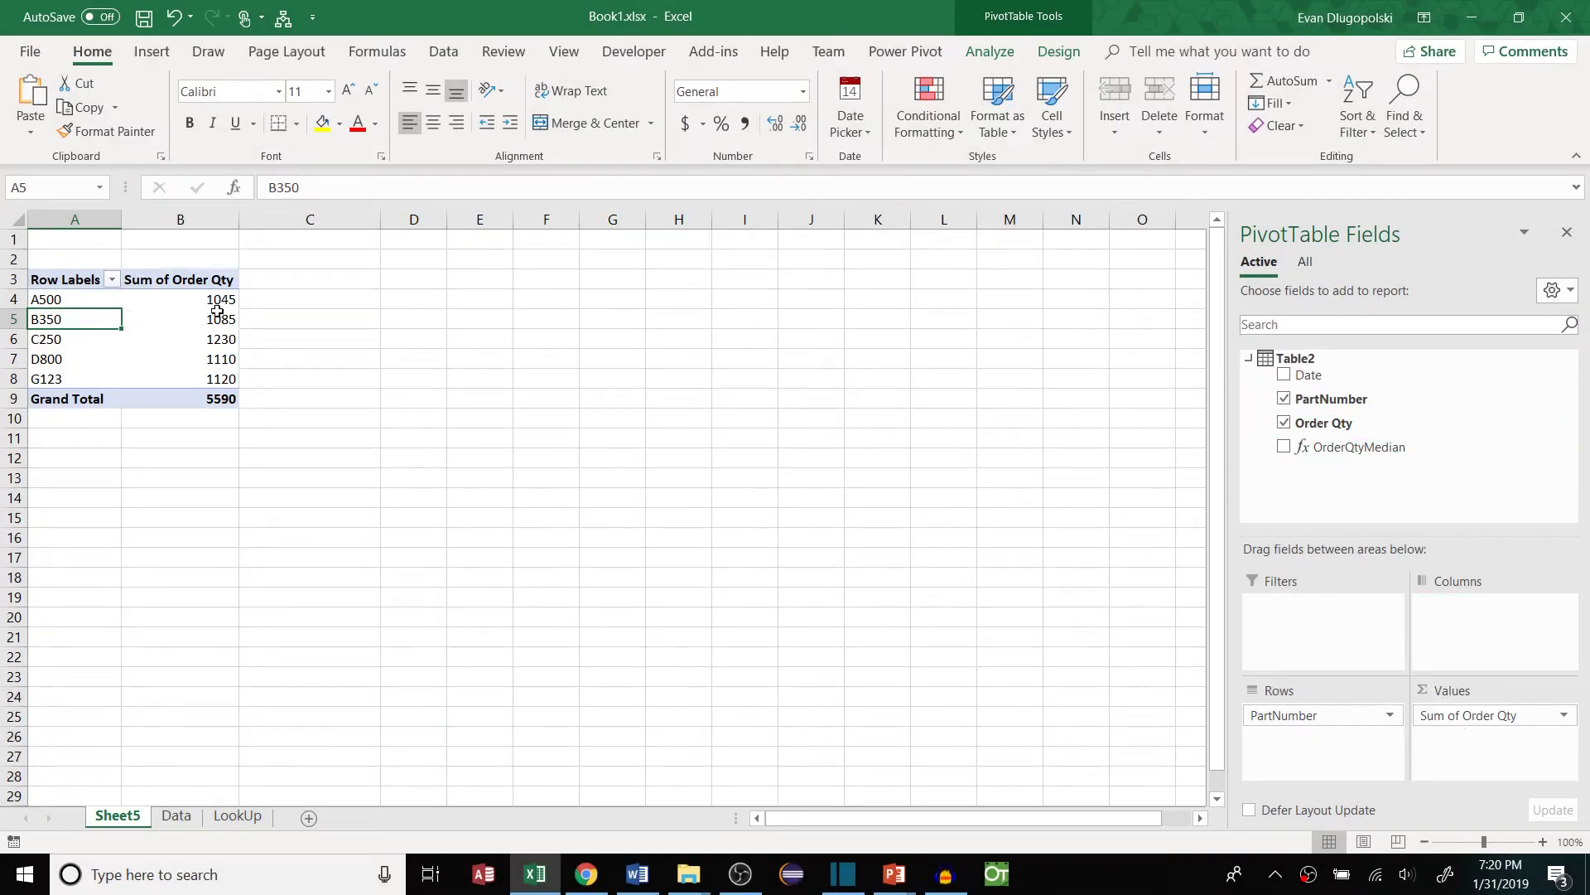
right_click(189, 298)
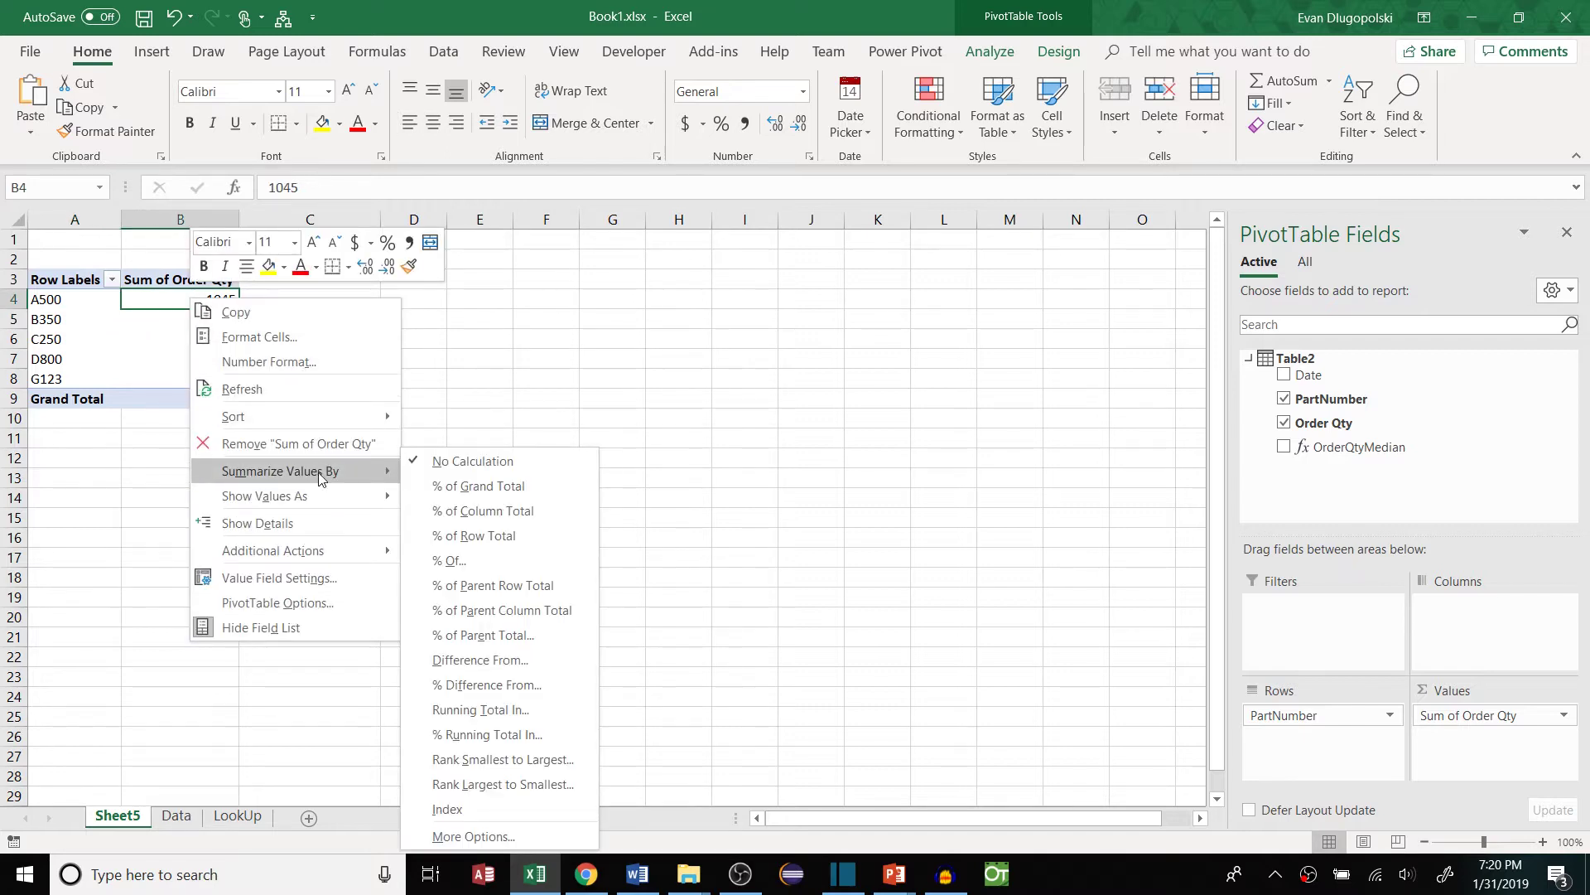
mouse_move(321, 470)
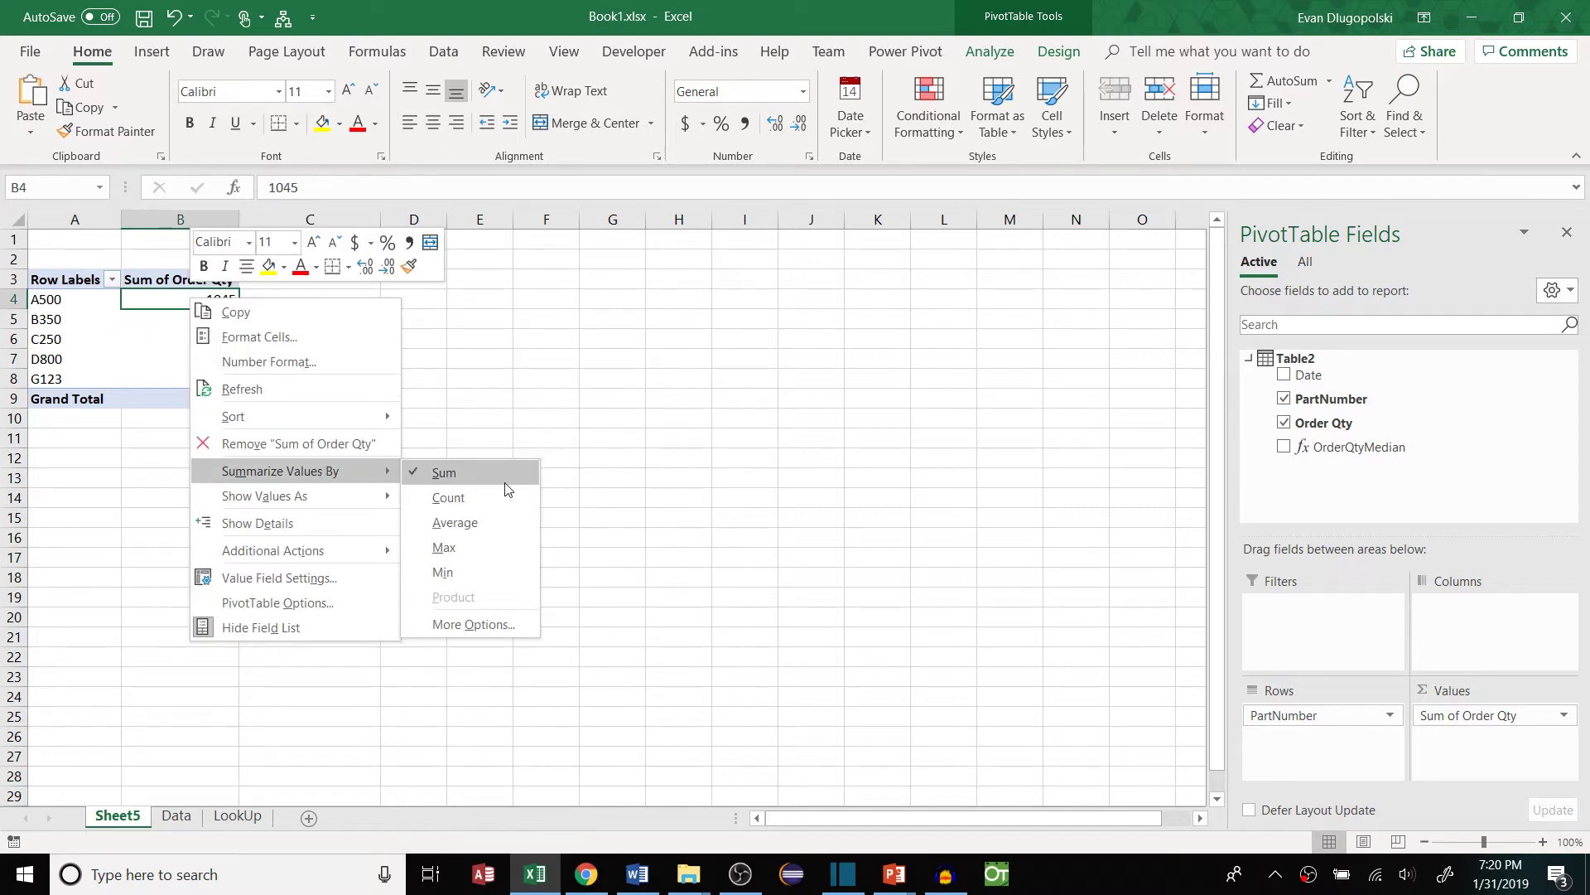
left_click(454, 522)
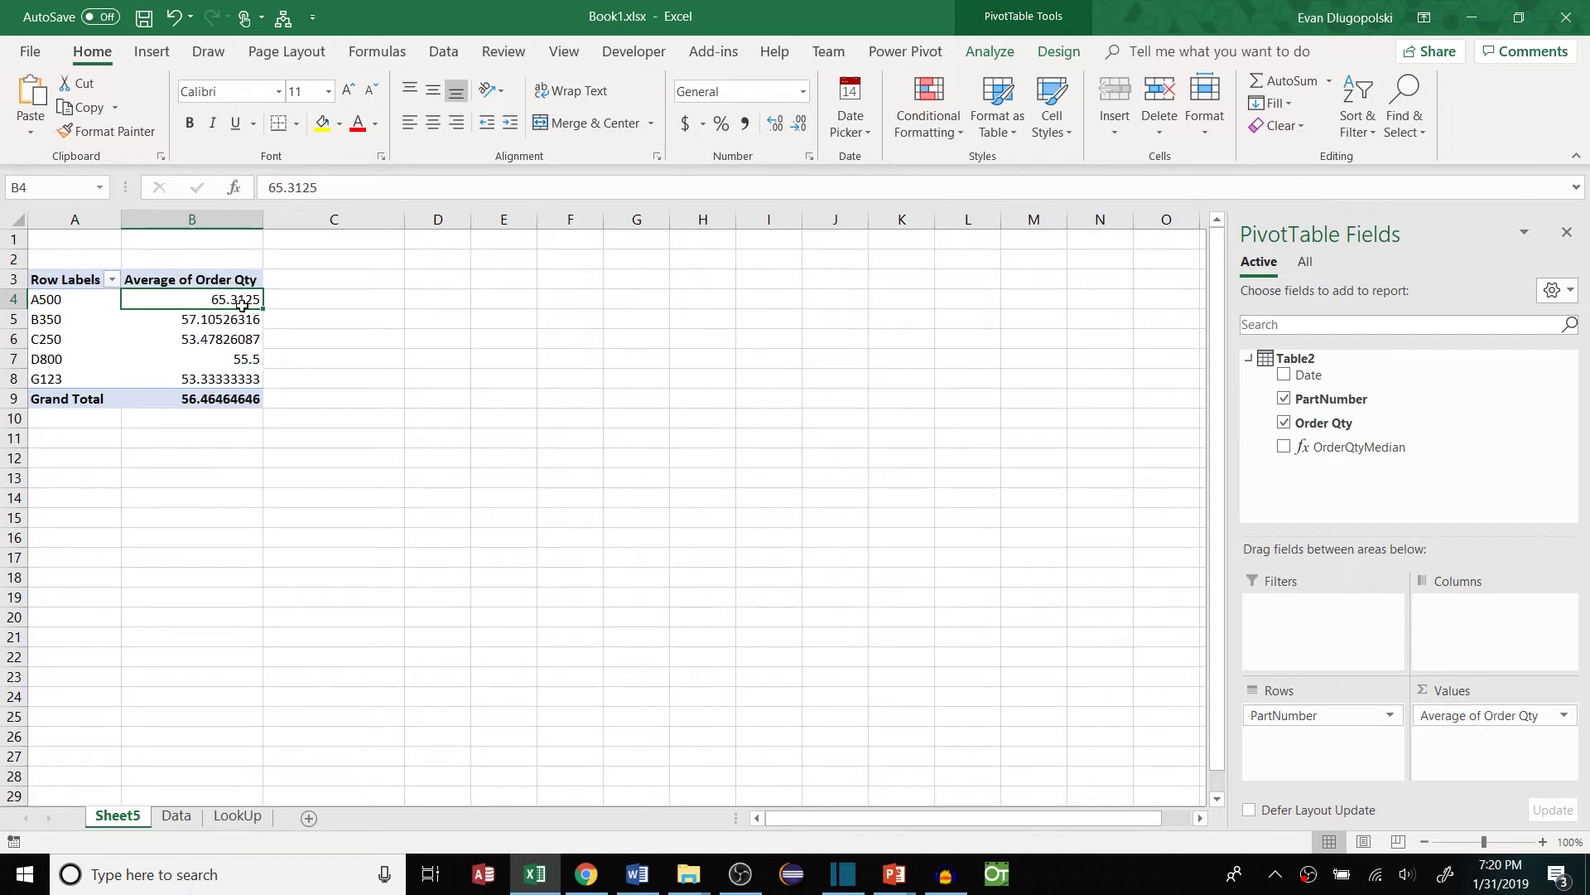
left_click_drag(247, 300, 246, 381)
left_click(390, 413)
left_click(238, 320)
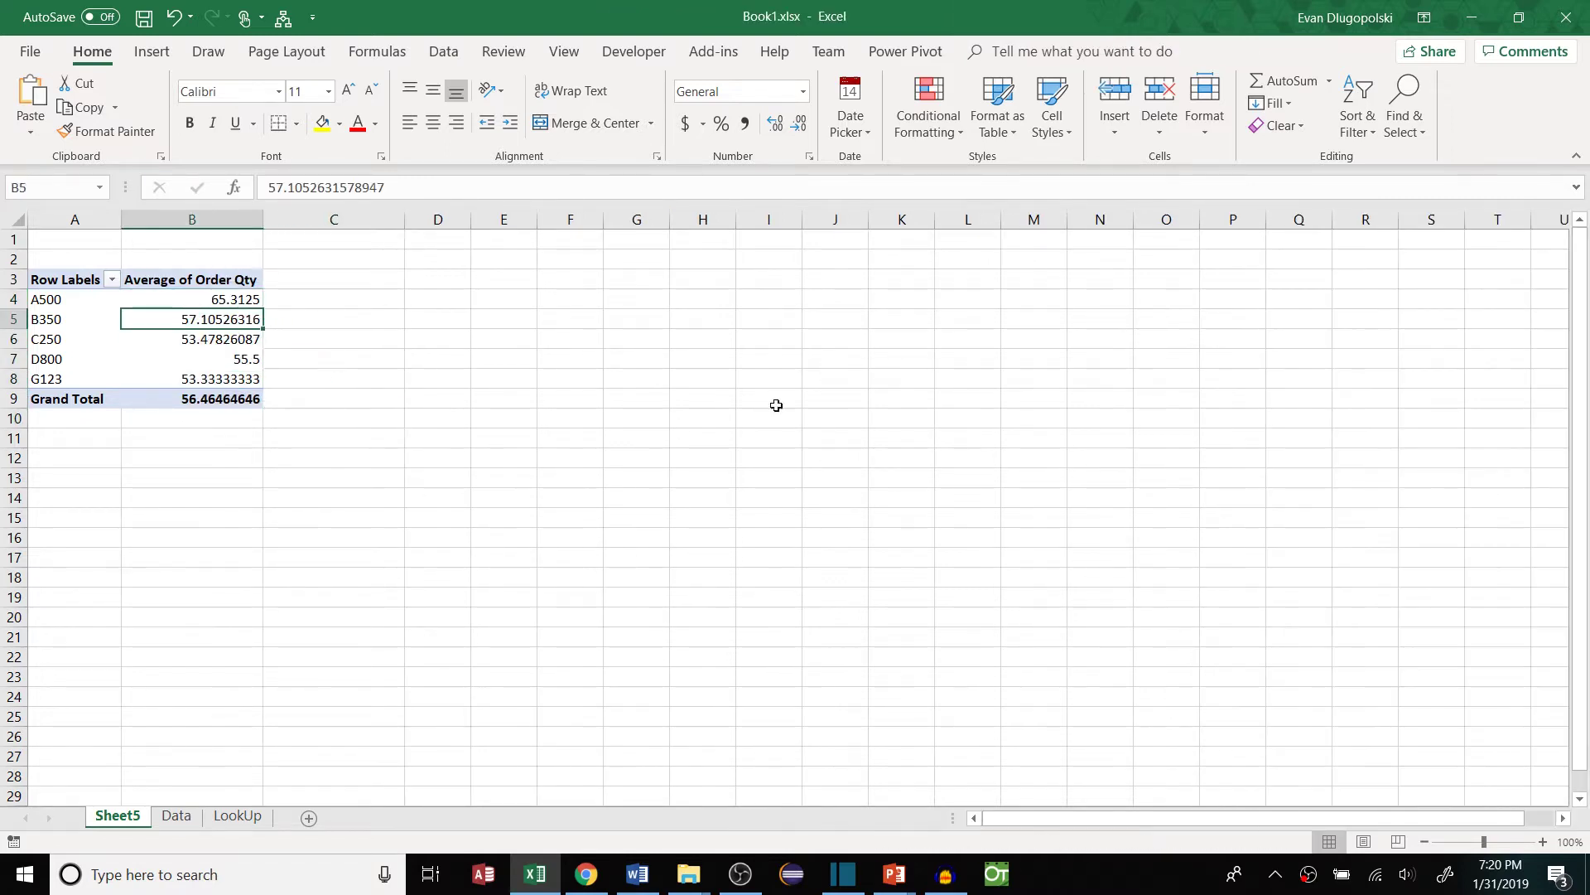
Step: Add the OrderQtyMedian measure to the values beside the average column
left_click_drag(1326, 447, 1486, 741)
left_click(323, 280)
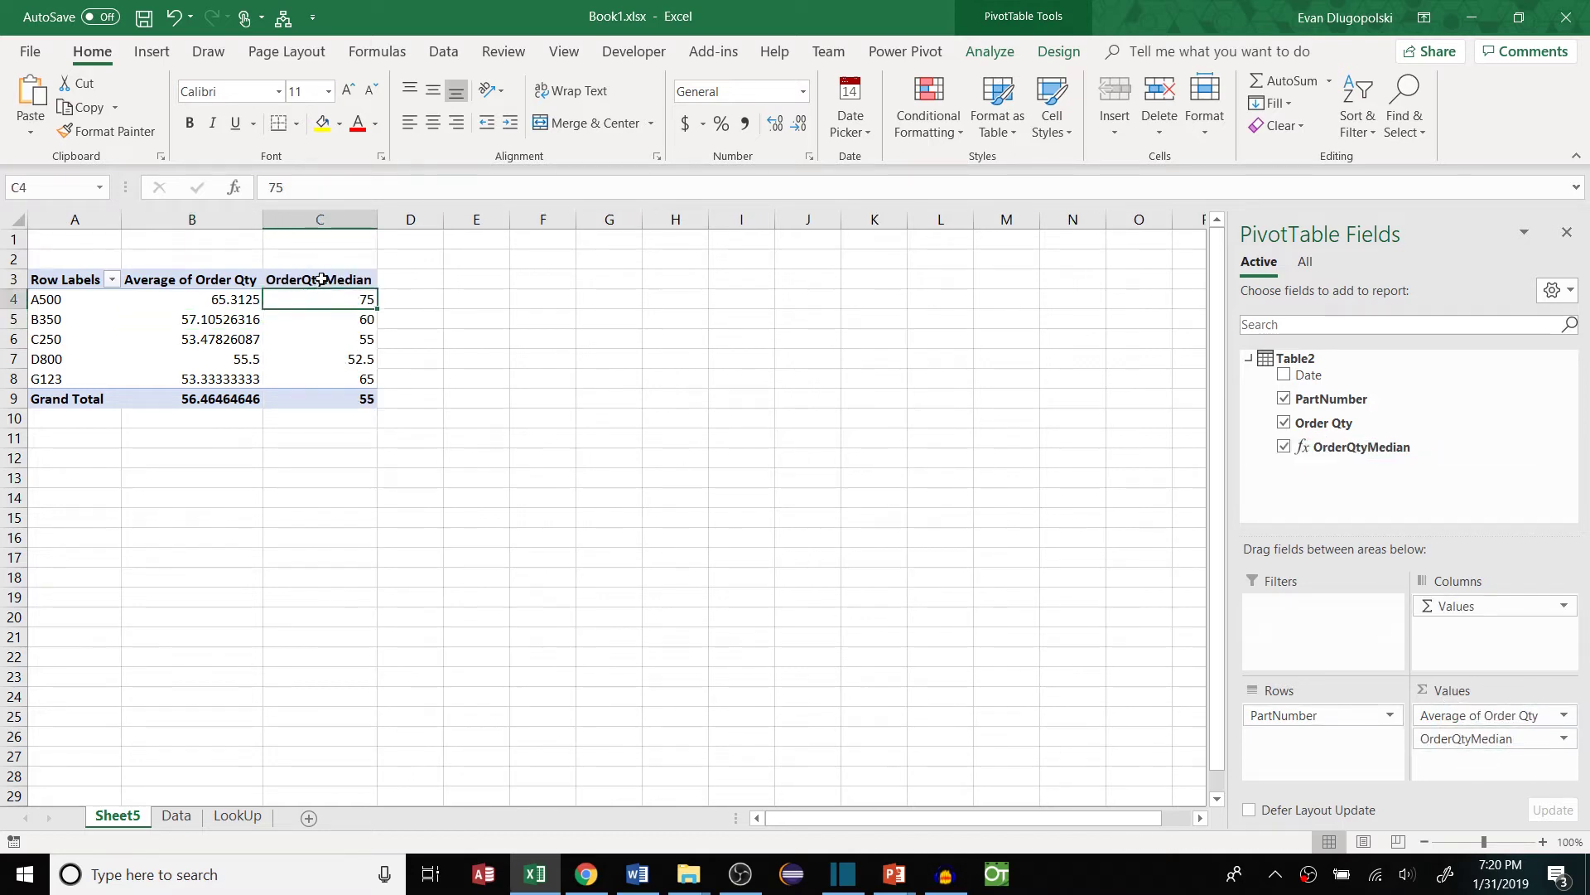
left_click_drag(343, 282, 340, 383)
left_click(469, 454)
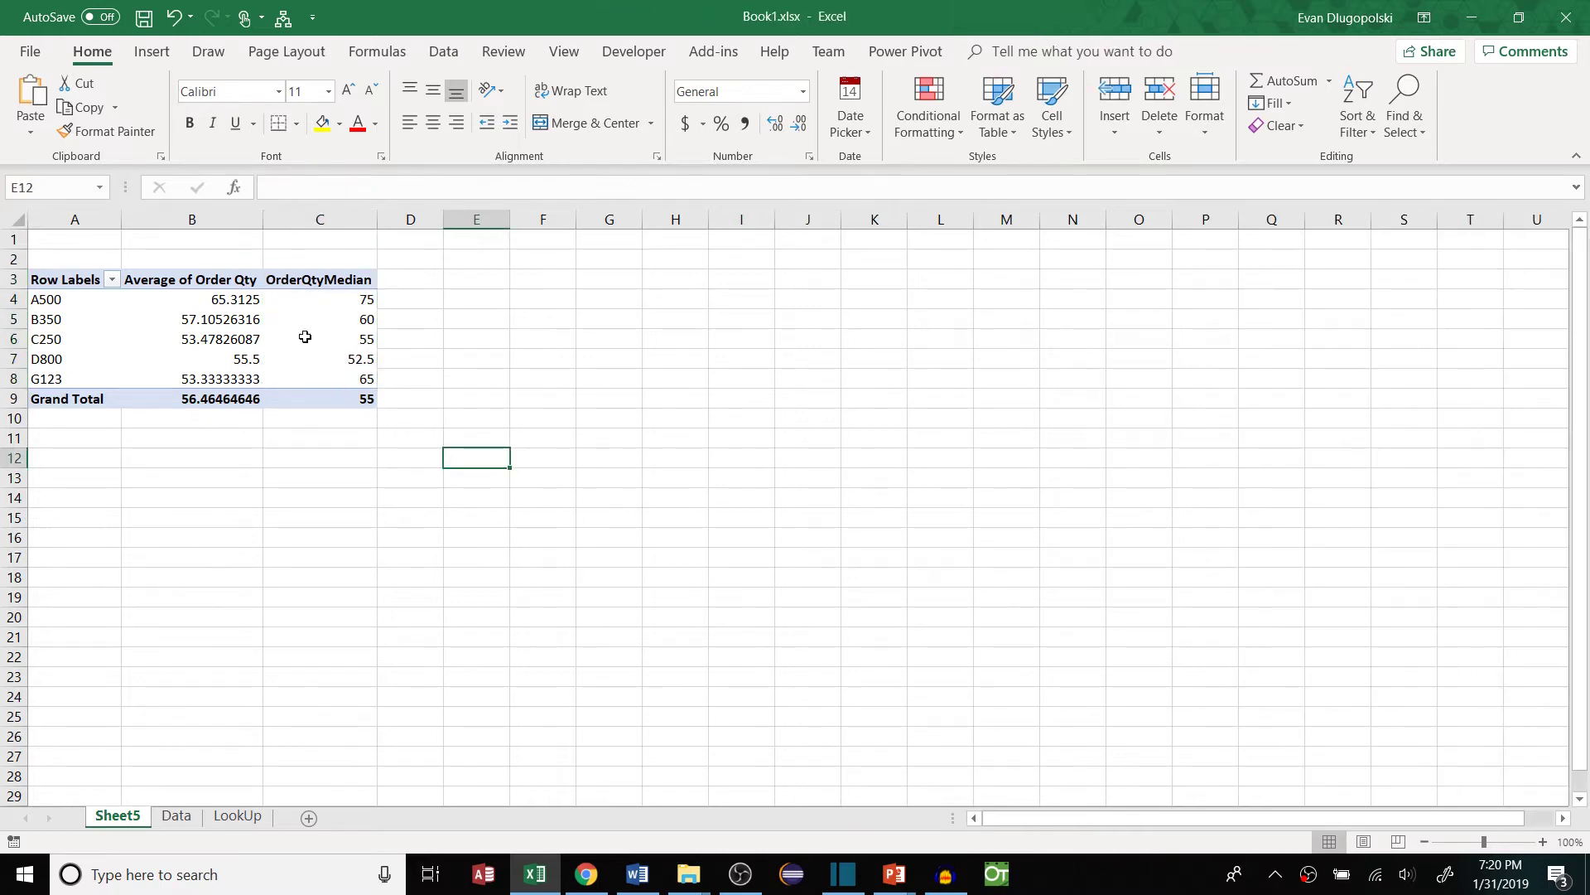
Step: Select the G123 median value in the pivot
left_click(348, 371)
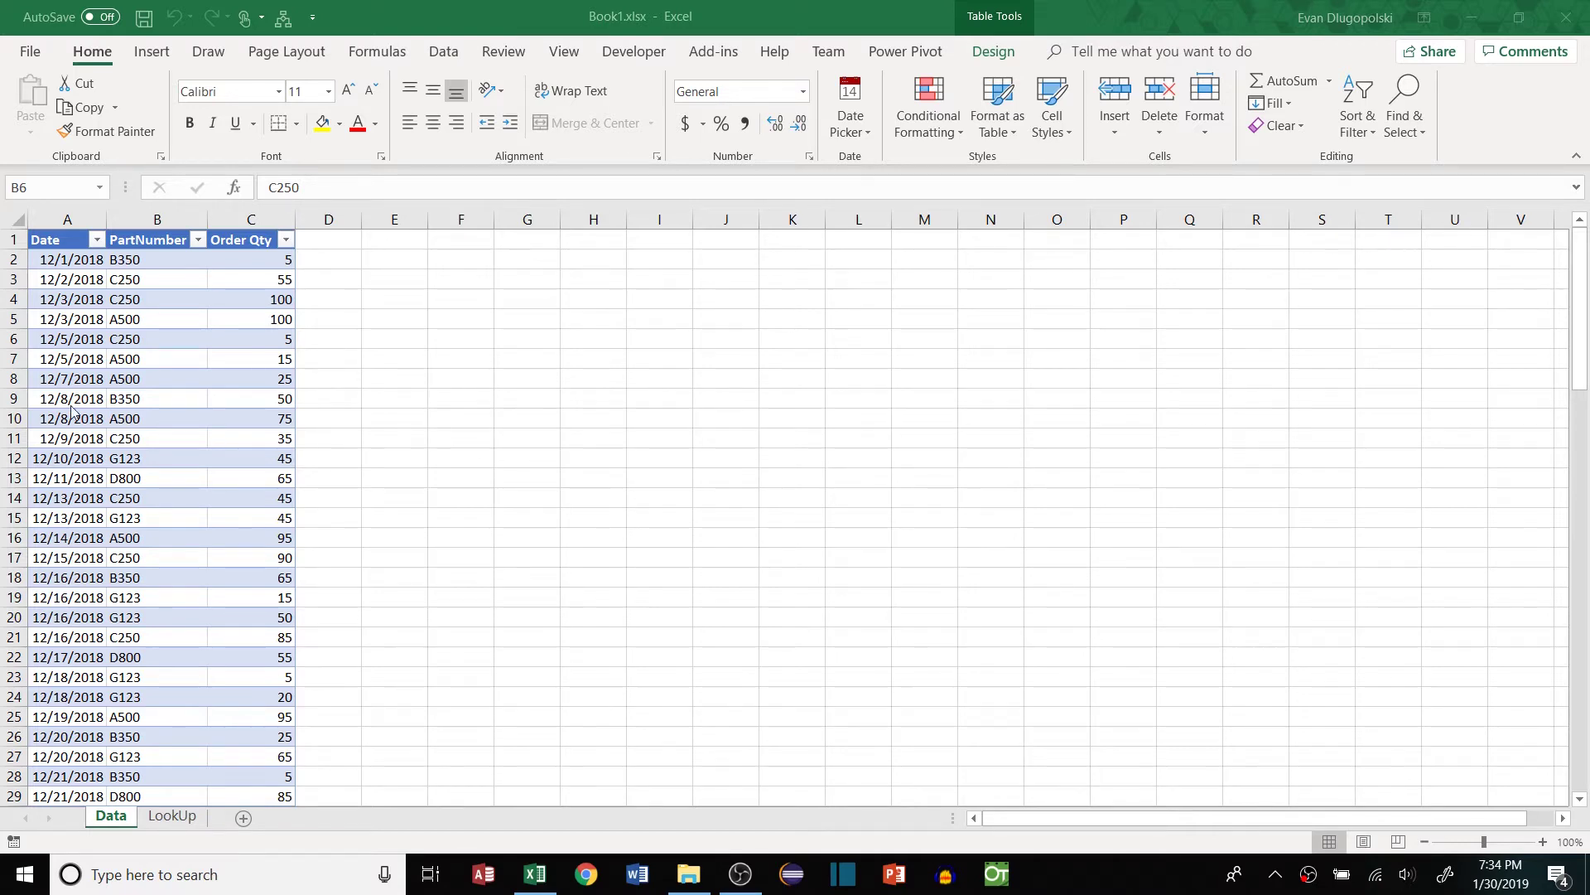
Step: Select the whole Date, PartNumber and Order Qty table from A1 with Ctrl+Shift+End
left_click(67, 243)
left_click_drag(67, 242, 266, 347)
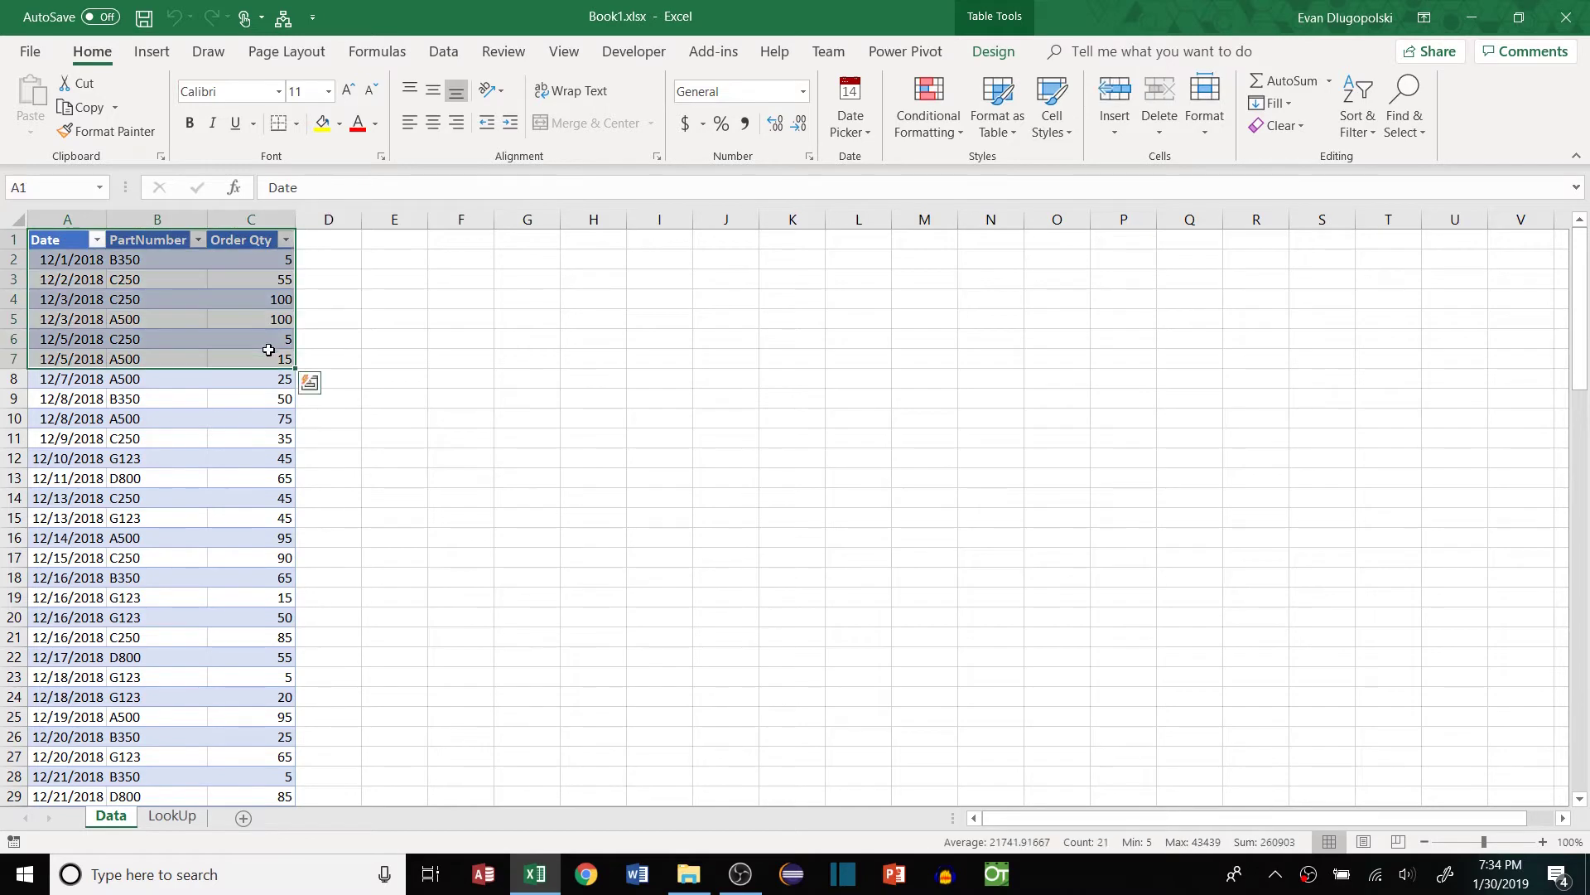
left_click(458, 376)
left_click(67, 259)
left_click(166, 270)
left_click(154, 255)
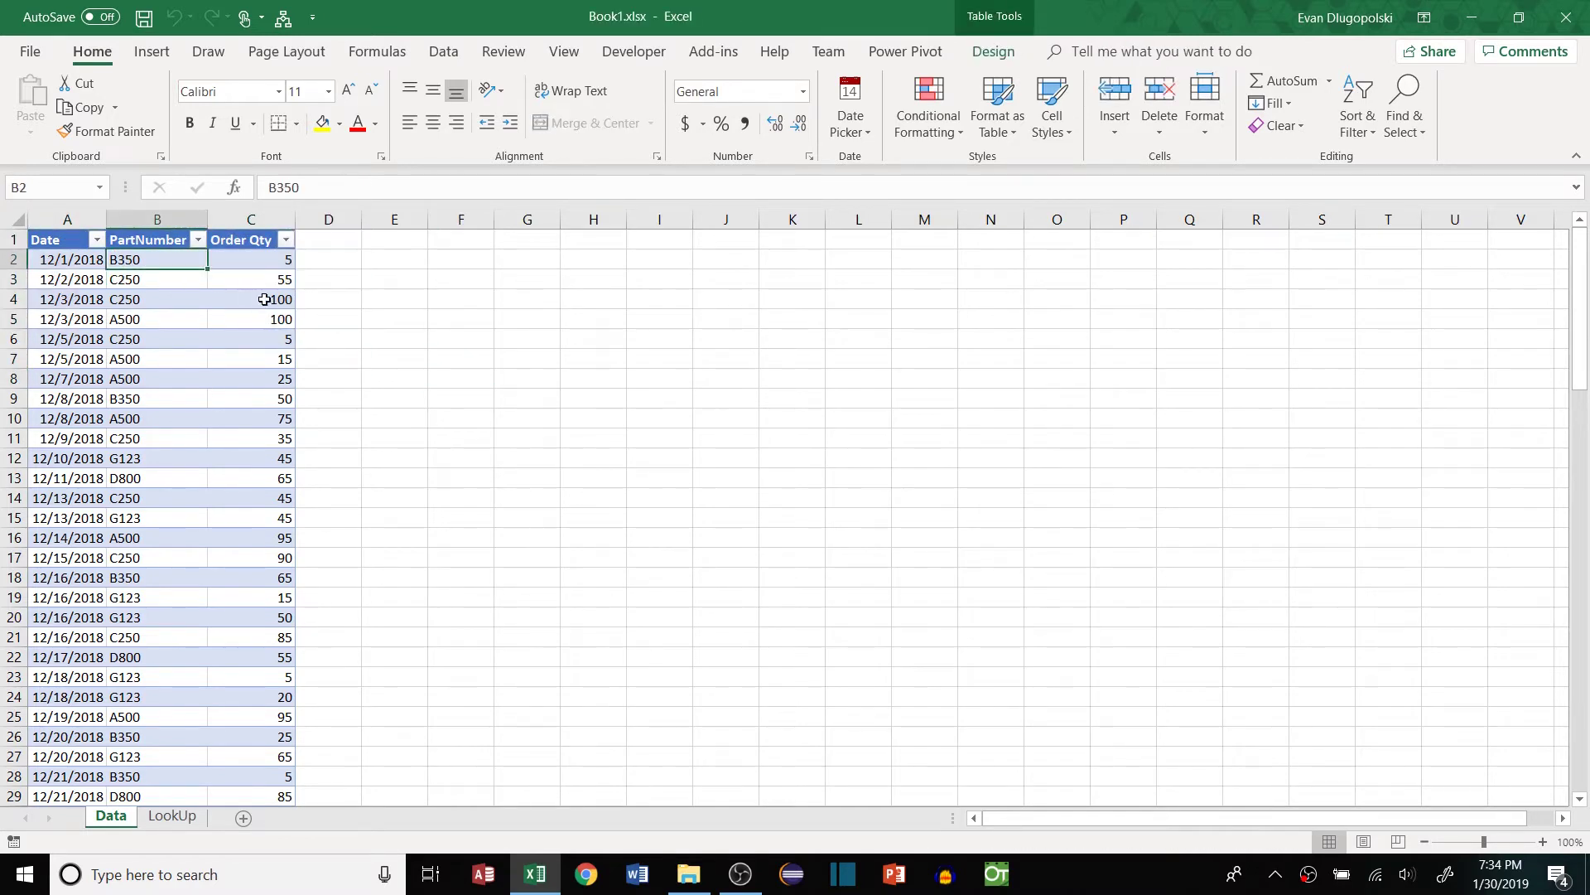
left_click(279, 262)
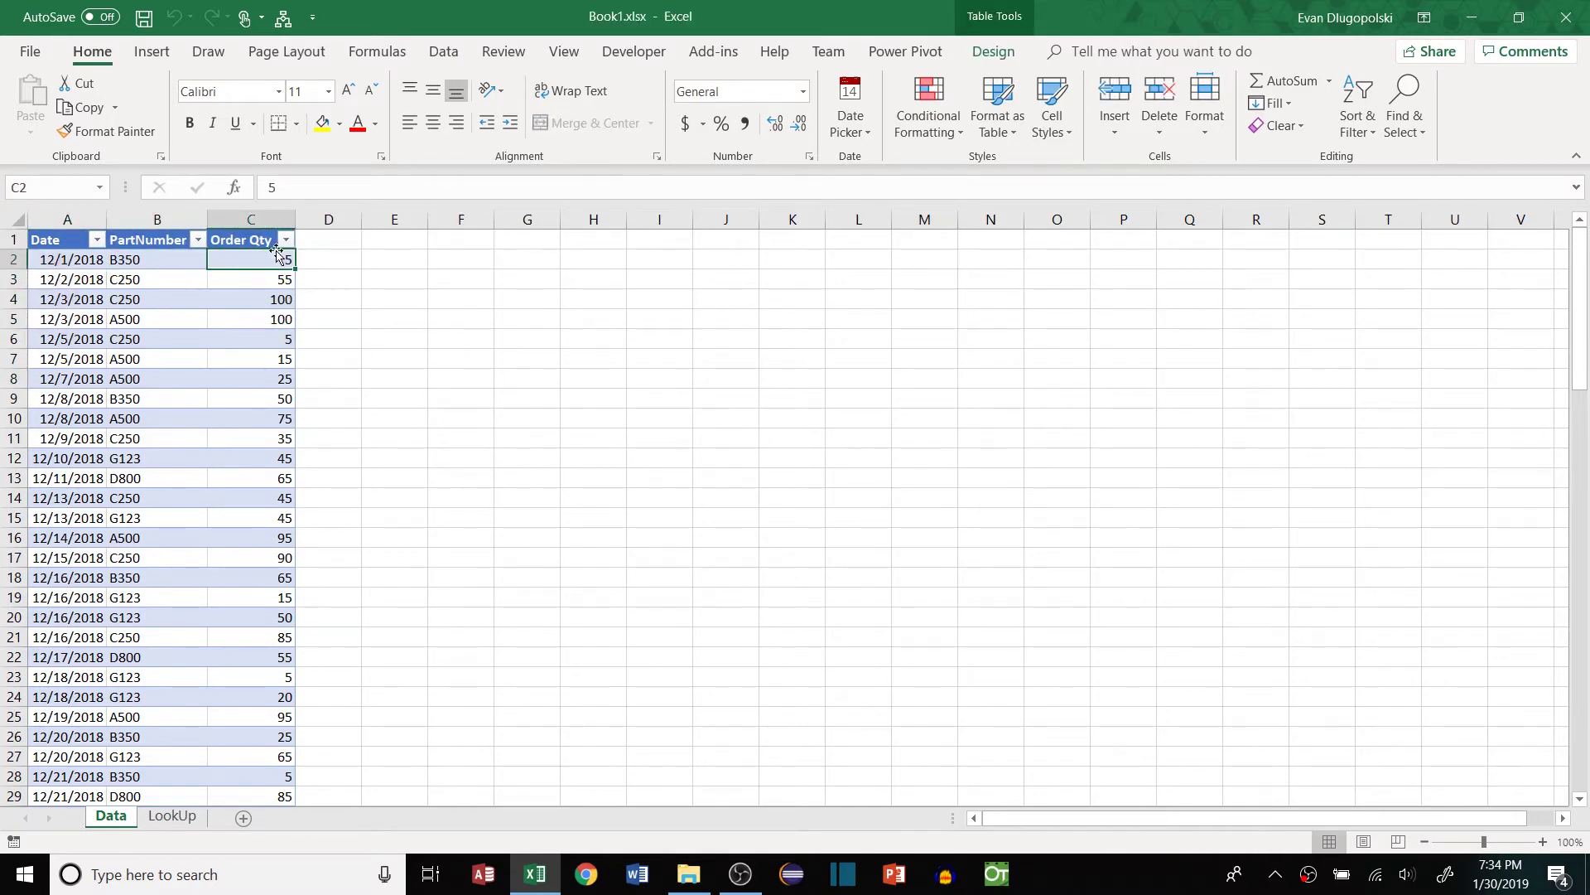
left_click(66, 240)
key("ctrl+shift+End")
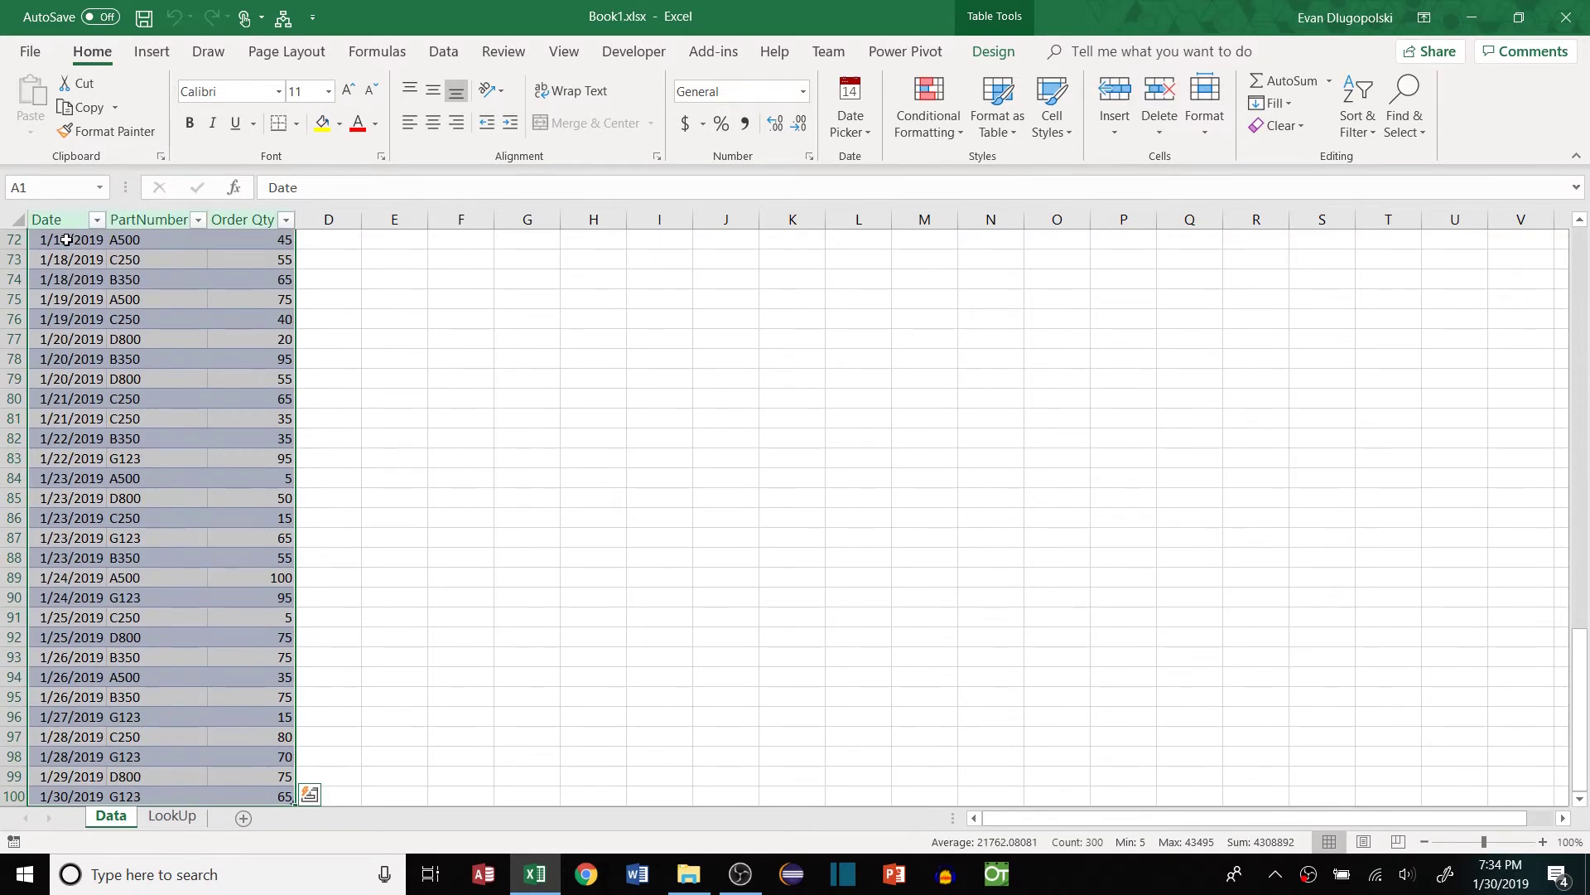
Step: Insert a PivotTable from the selected table on a new worksheet
left_click(152, 52)
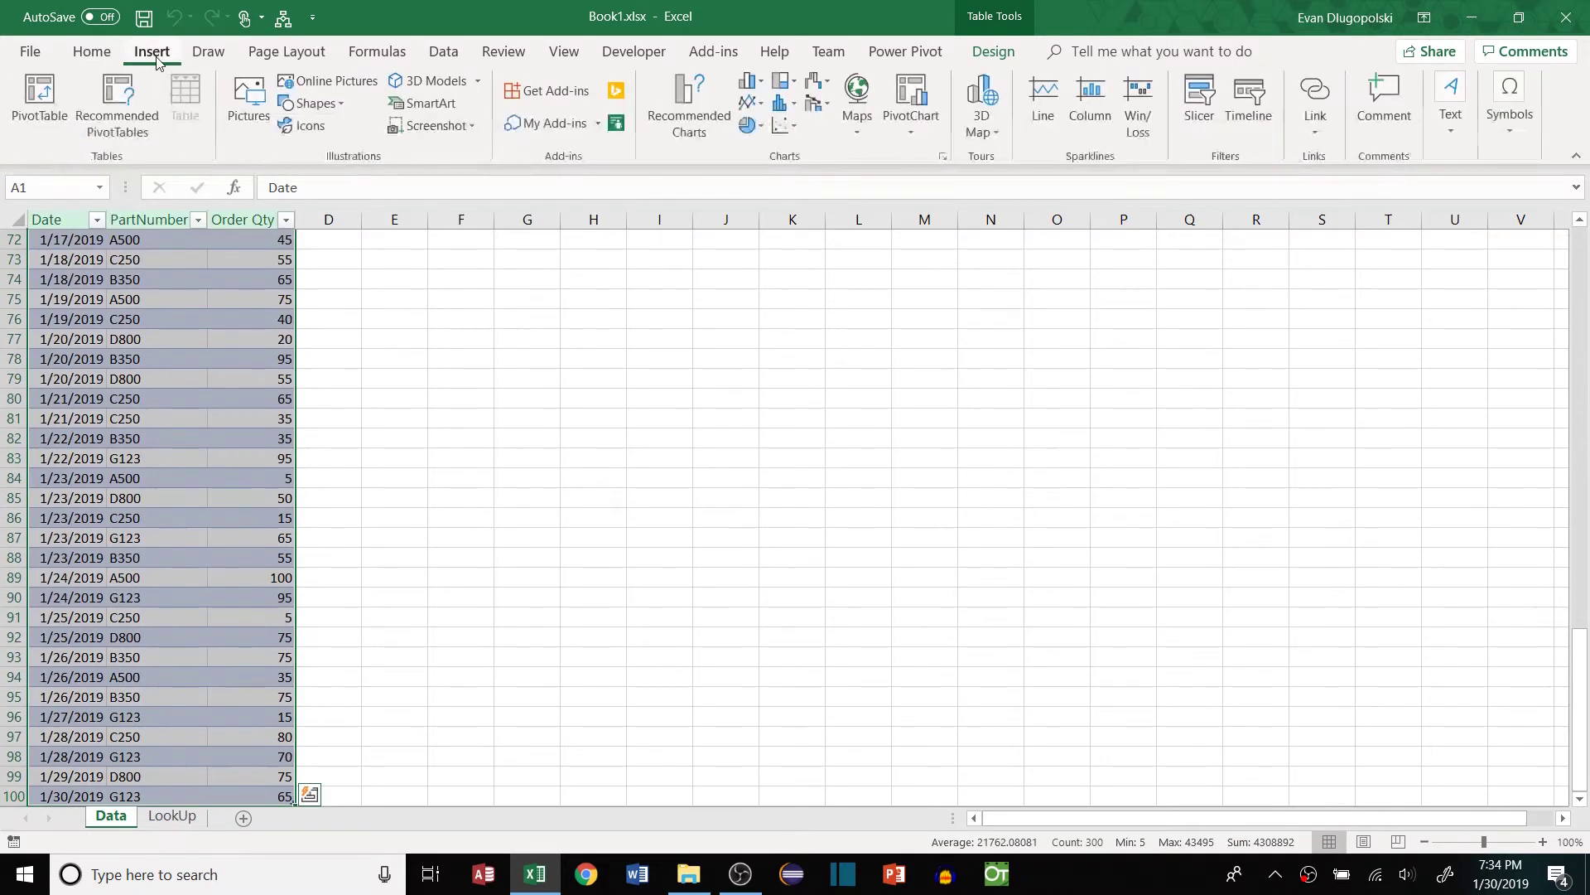
left_click(41, 106)
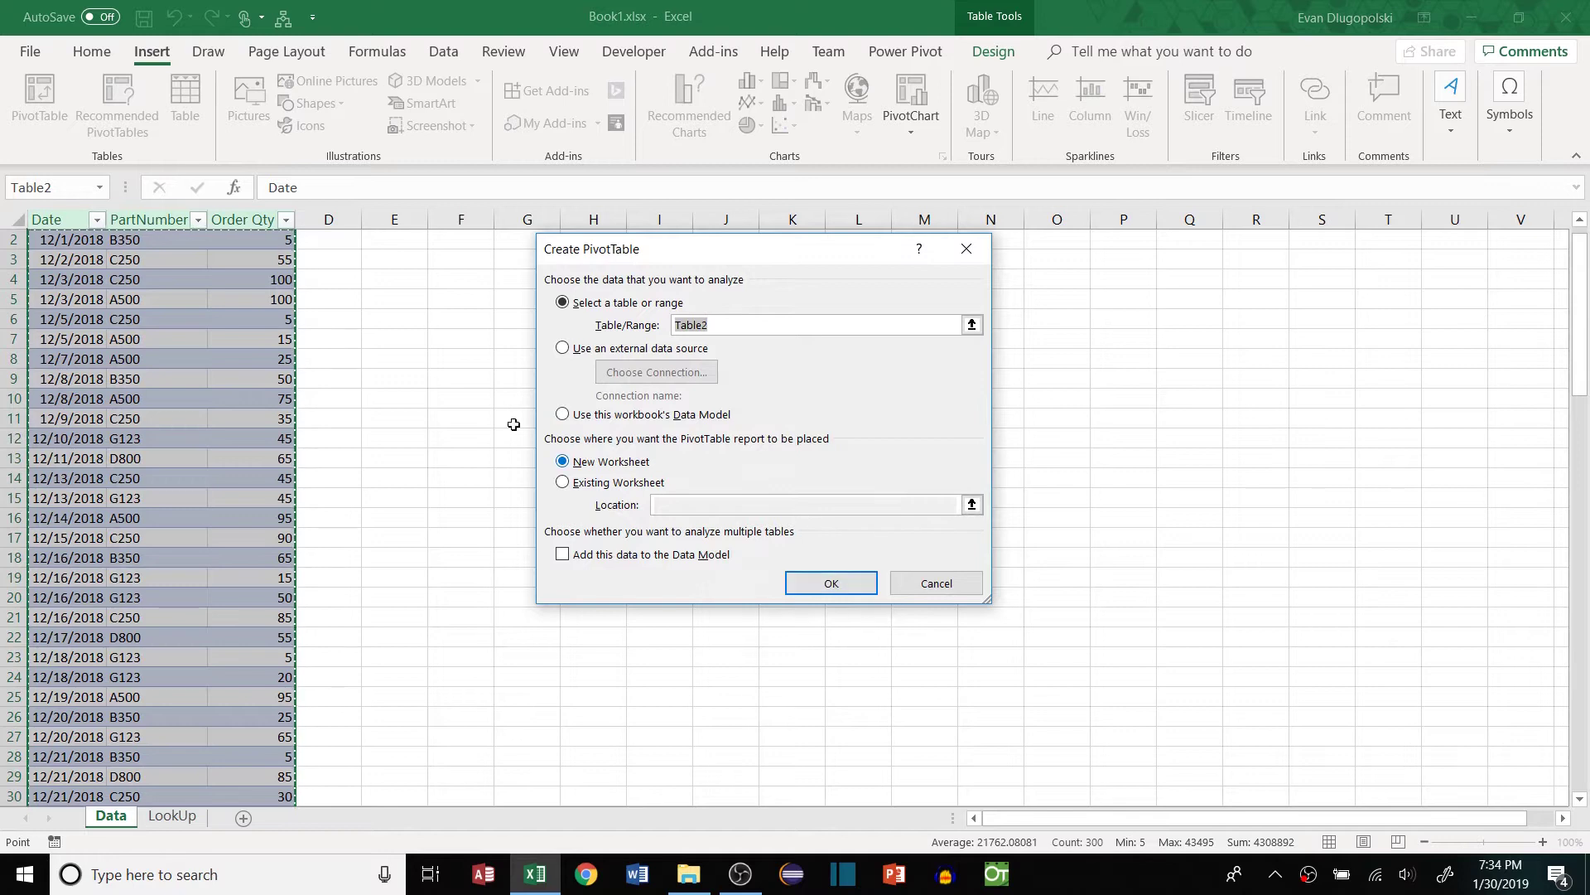
left_click(830, 584)
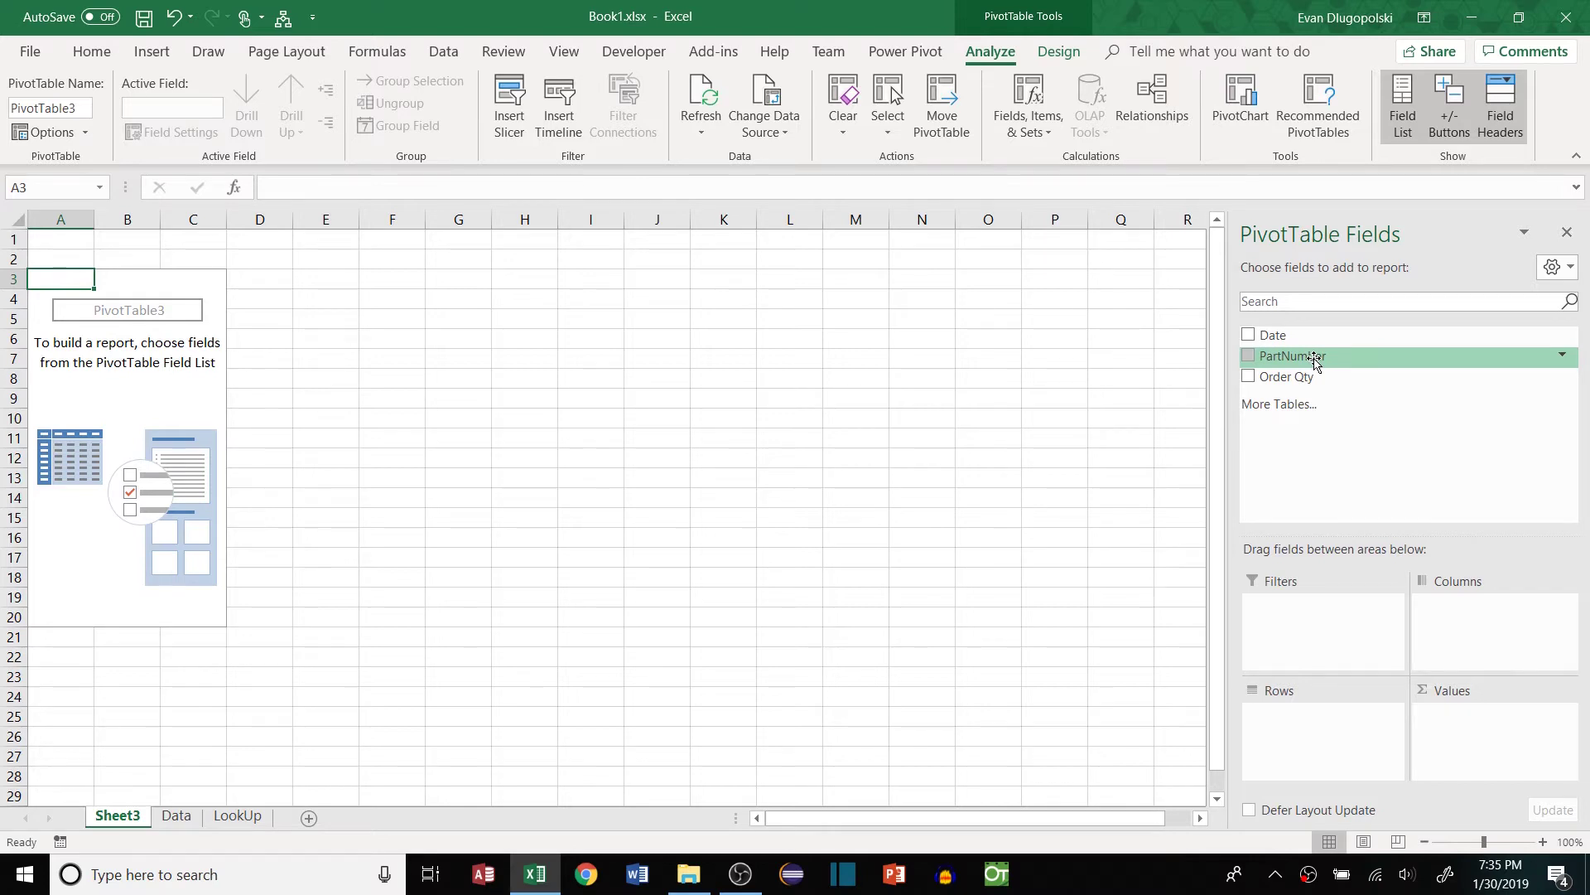
Step: Put PartNumber in the pivot rows and Sum of Order Qty in values
left_click_drag(1317, 362, 1312, 740)
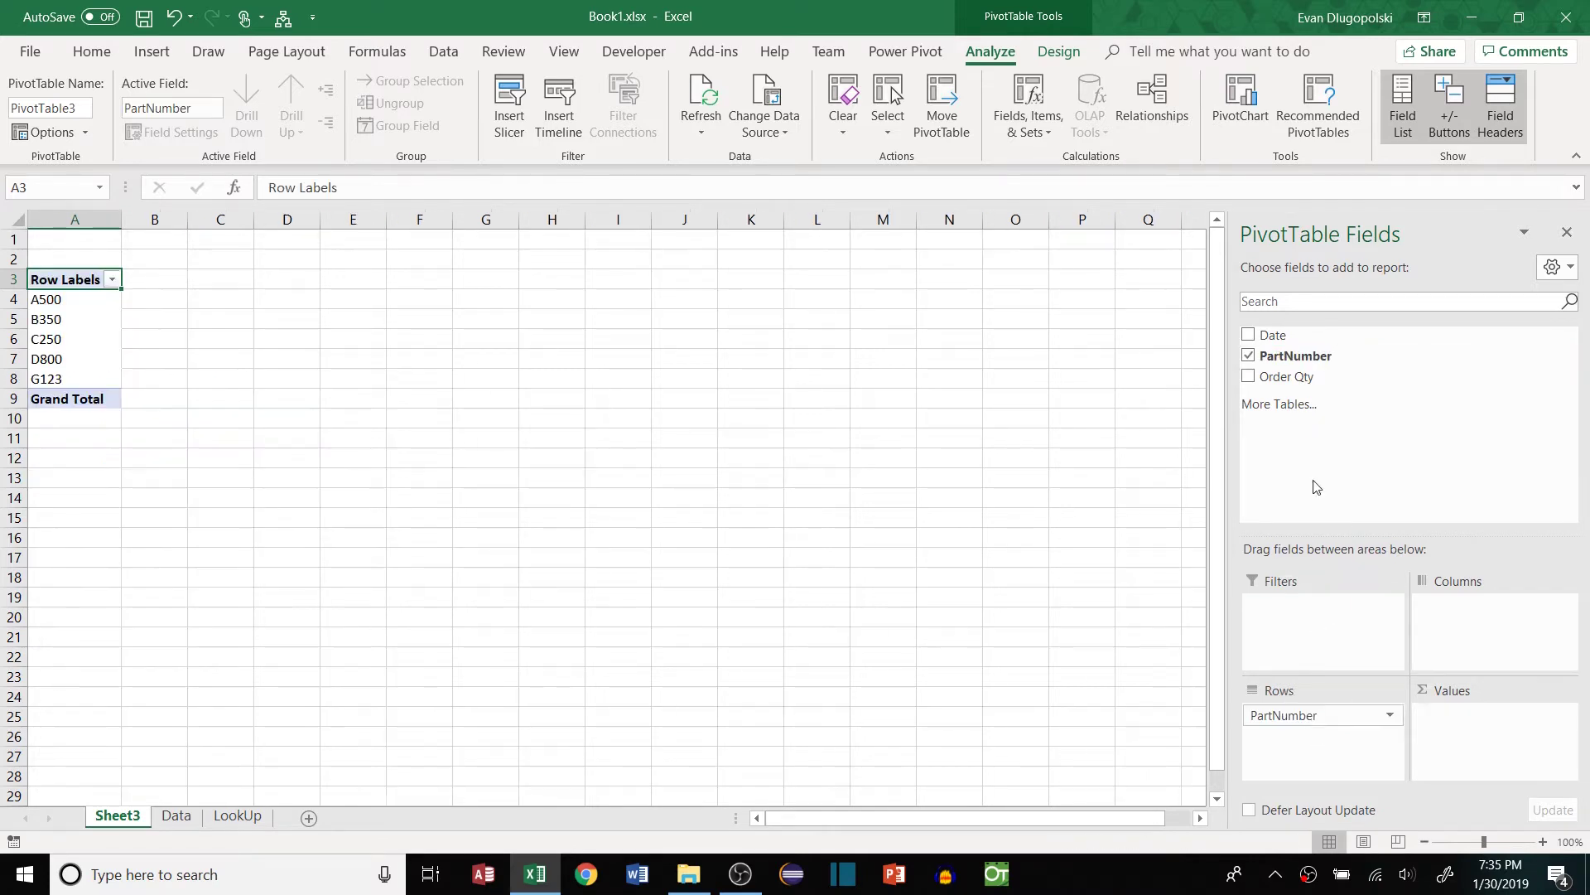
left_click_drag(1299, 380, 1470, 740)
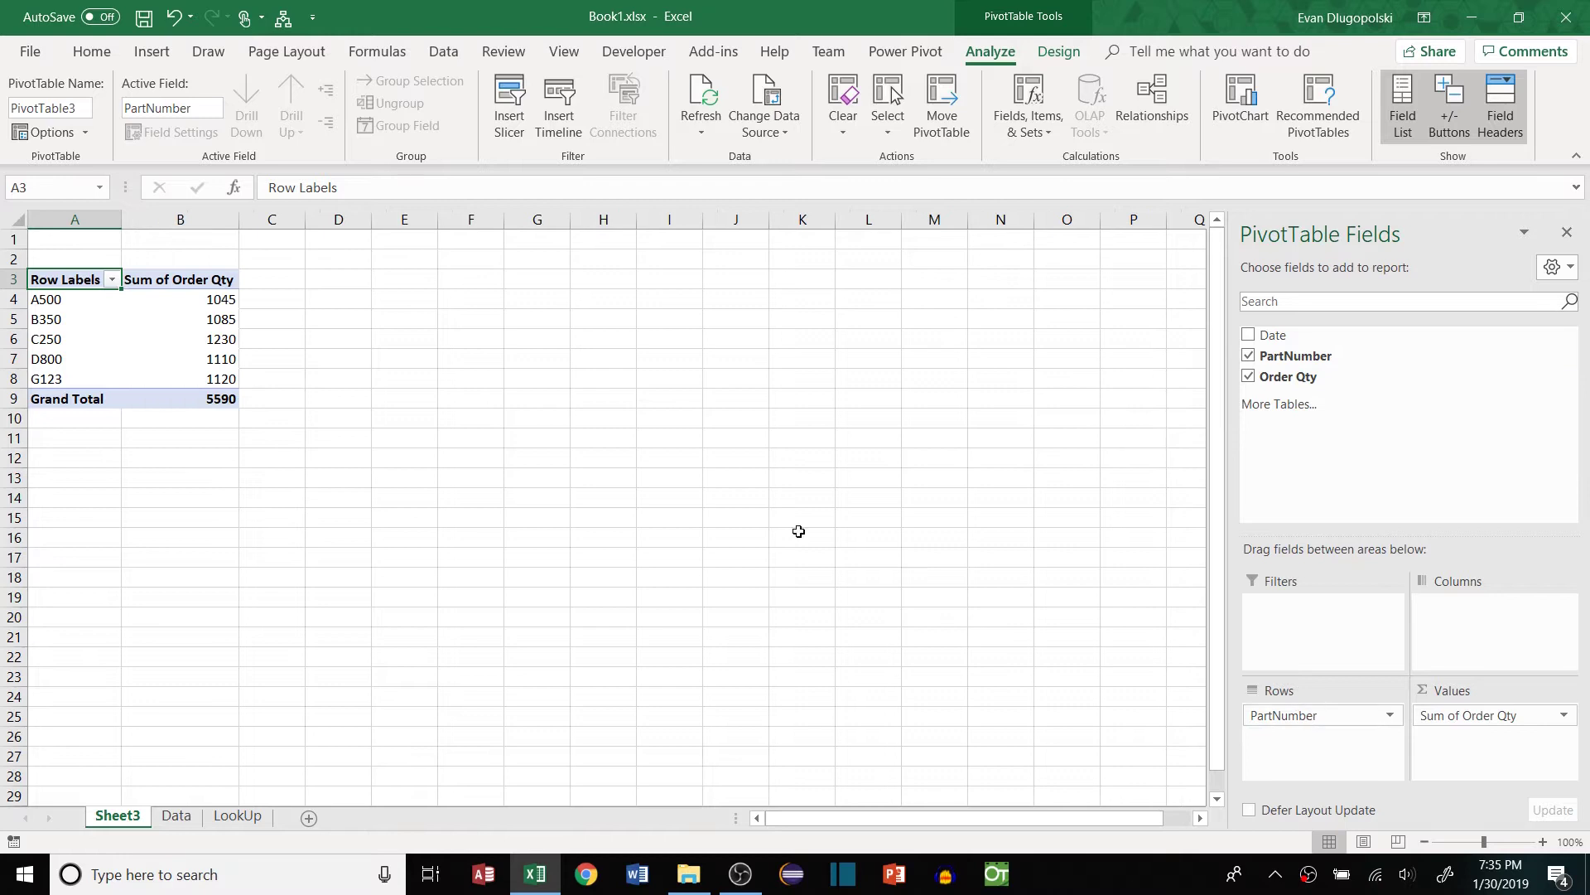
left_click(182, 303)
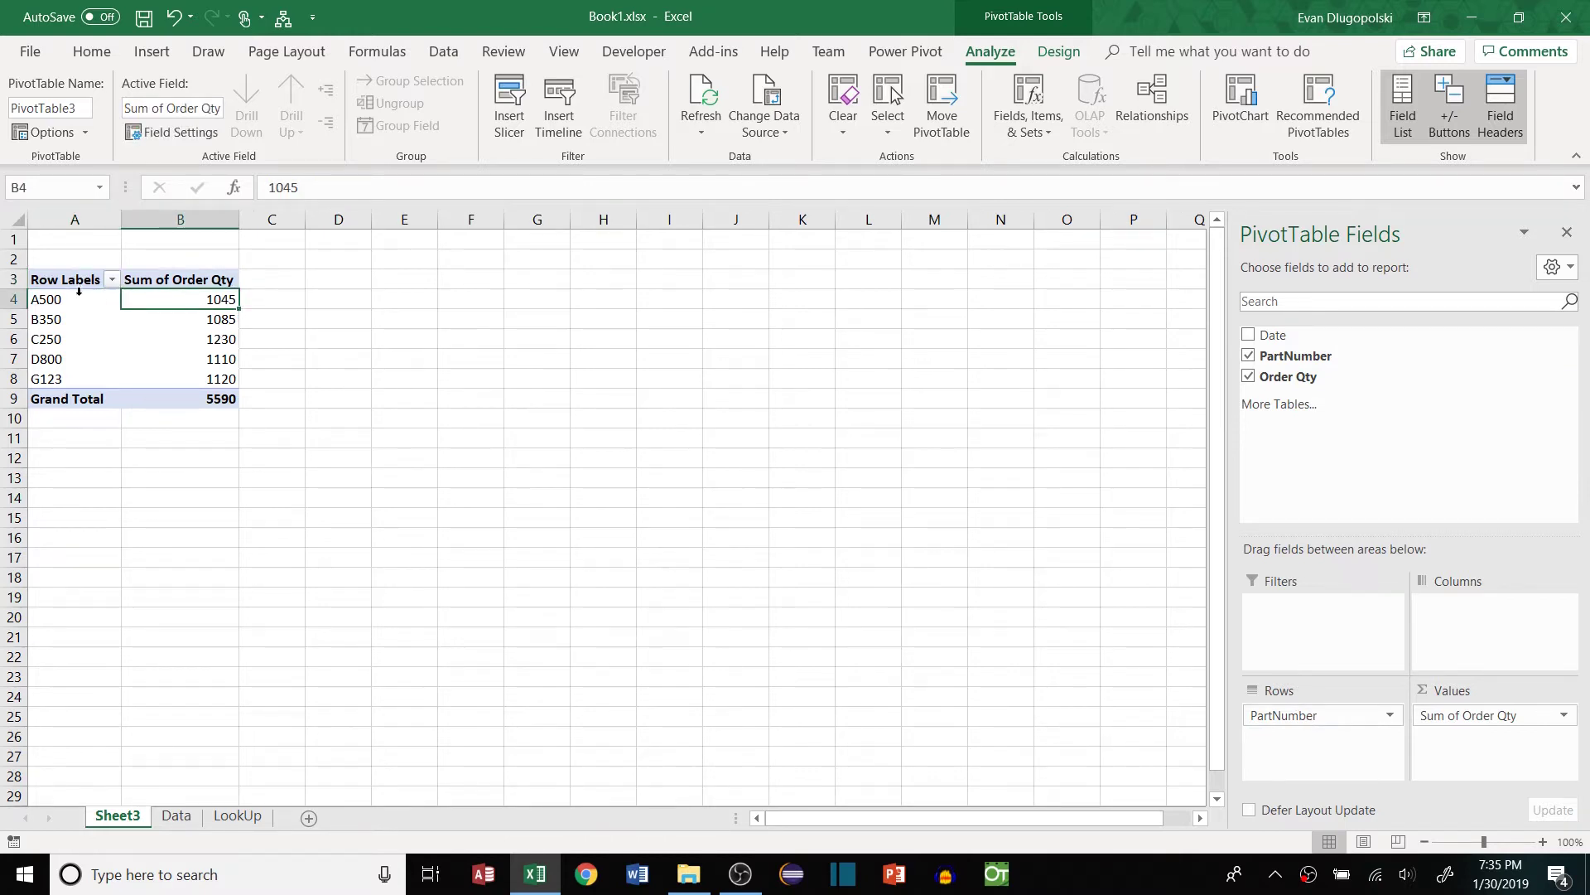
left_click(46, 298)
left_click(220, 300)
key("Left")
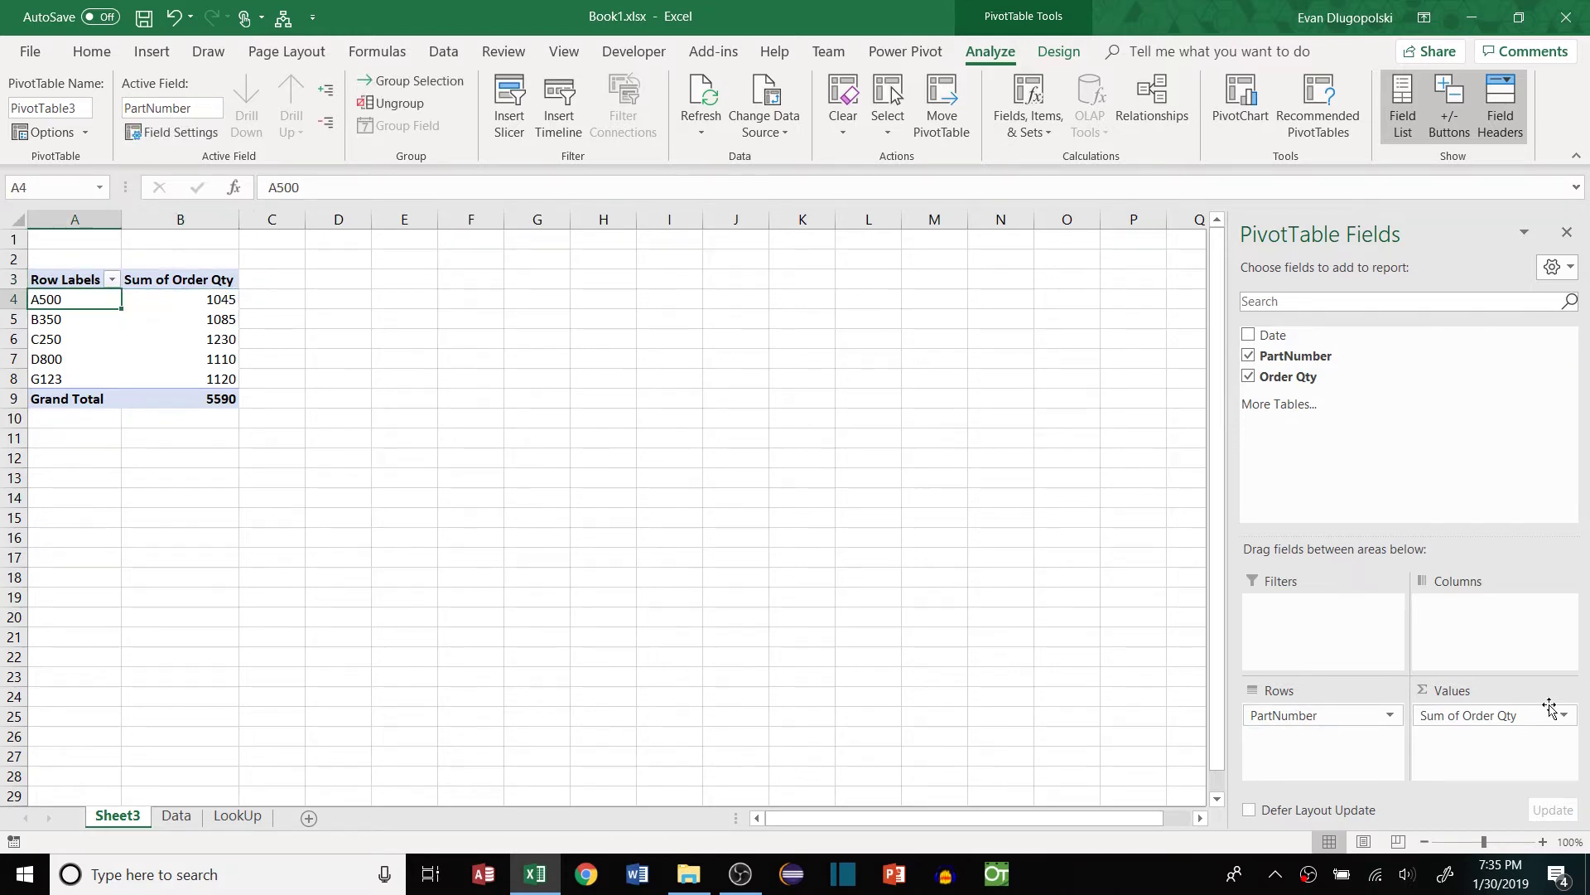
Step: Change the Order Qty value field to summarize by Count
left_click(1514, 714)
left_click(1483, 691)
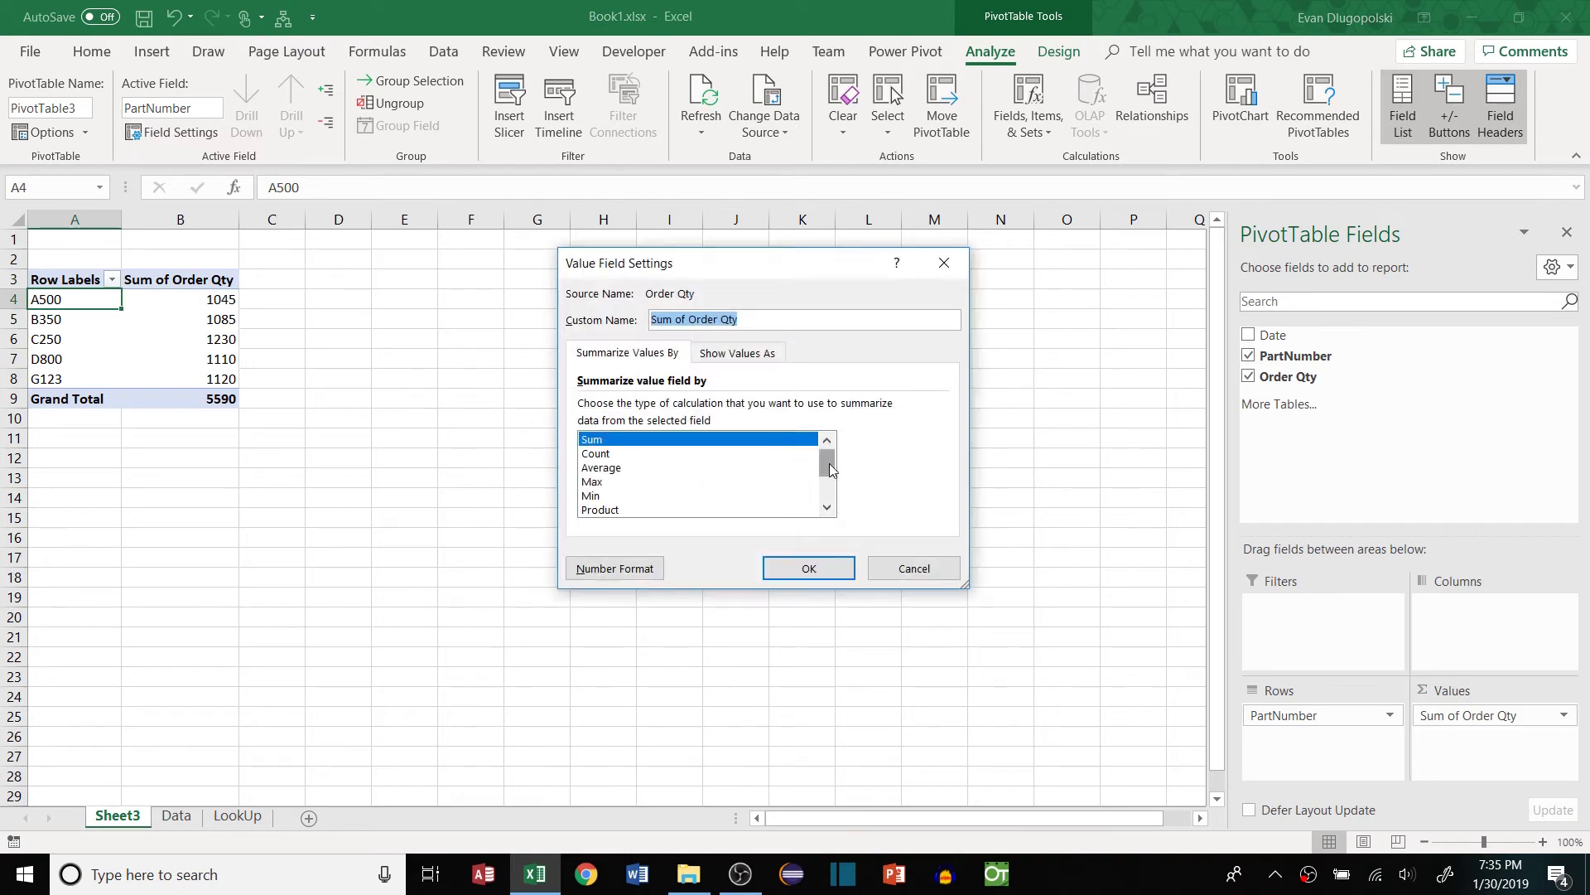
left_click(607, 454)
left_click(810, 567)
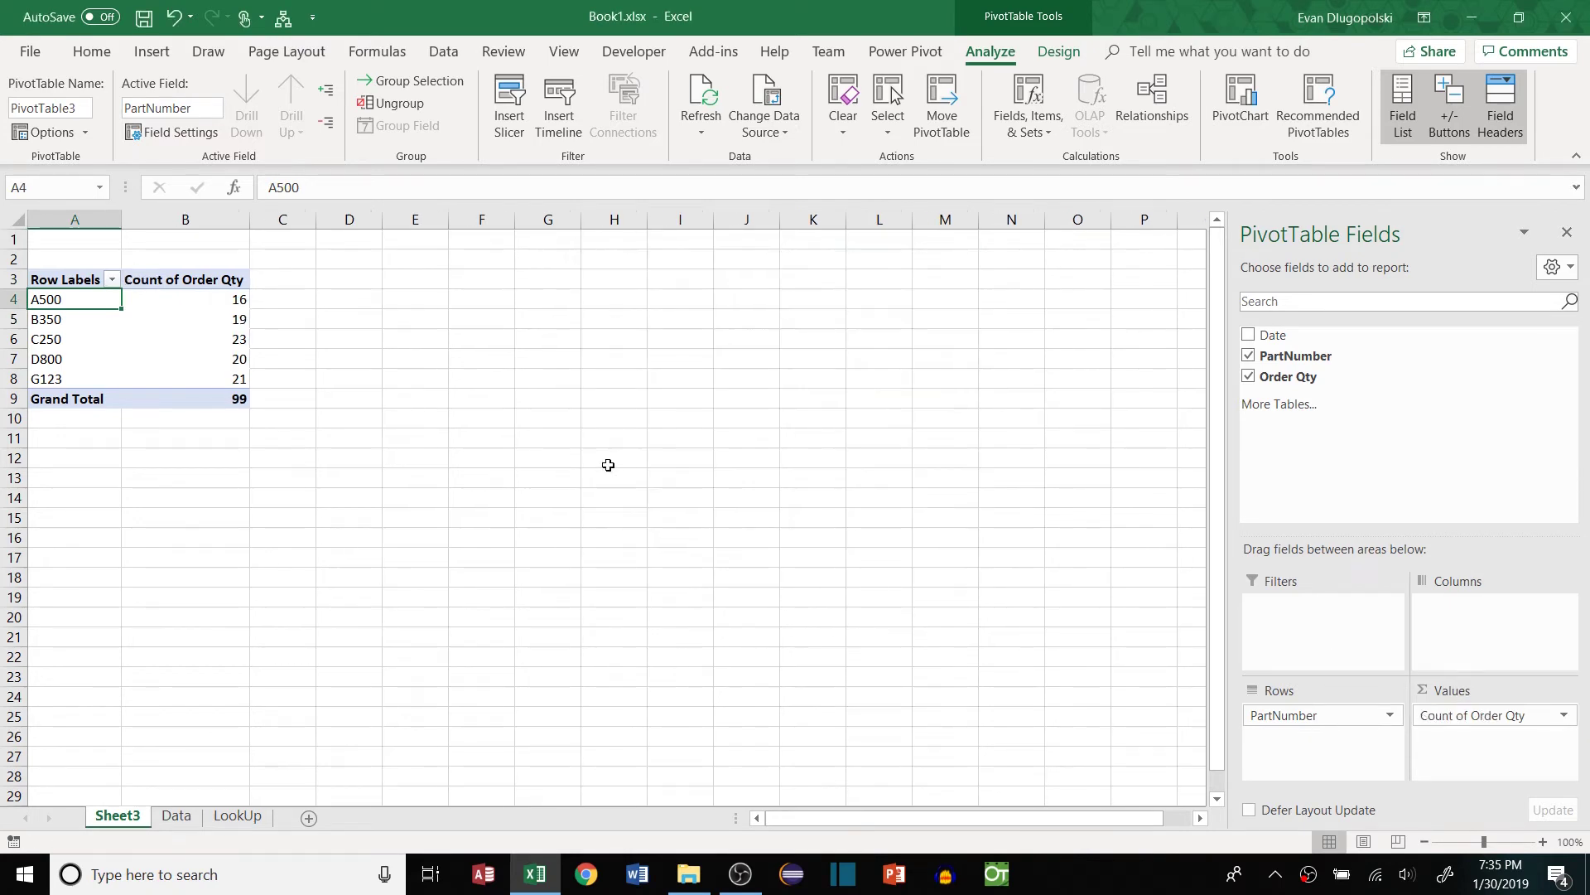
Step: Switch the Order Qty summary to StdDev, giving a Grand Total of 27.85029701
left_click(1491, 715)
left_click(1323, 671)
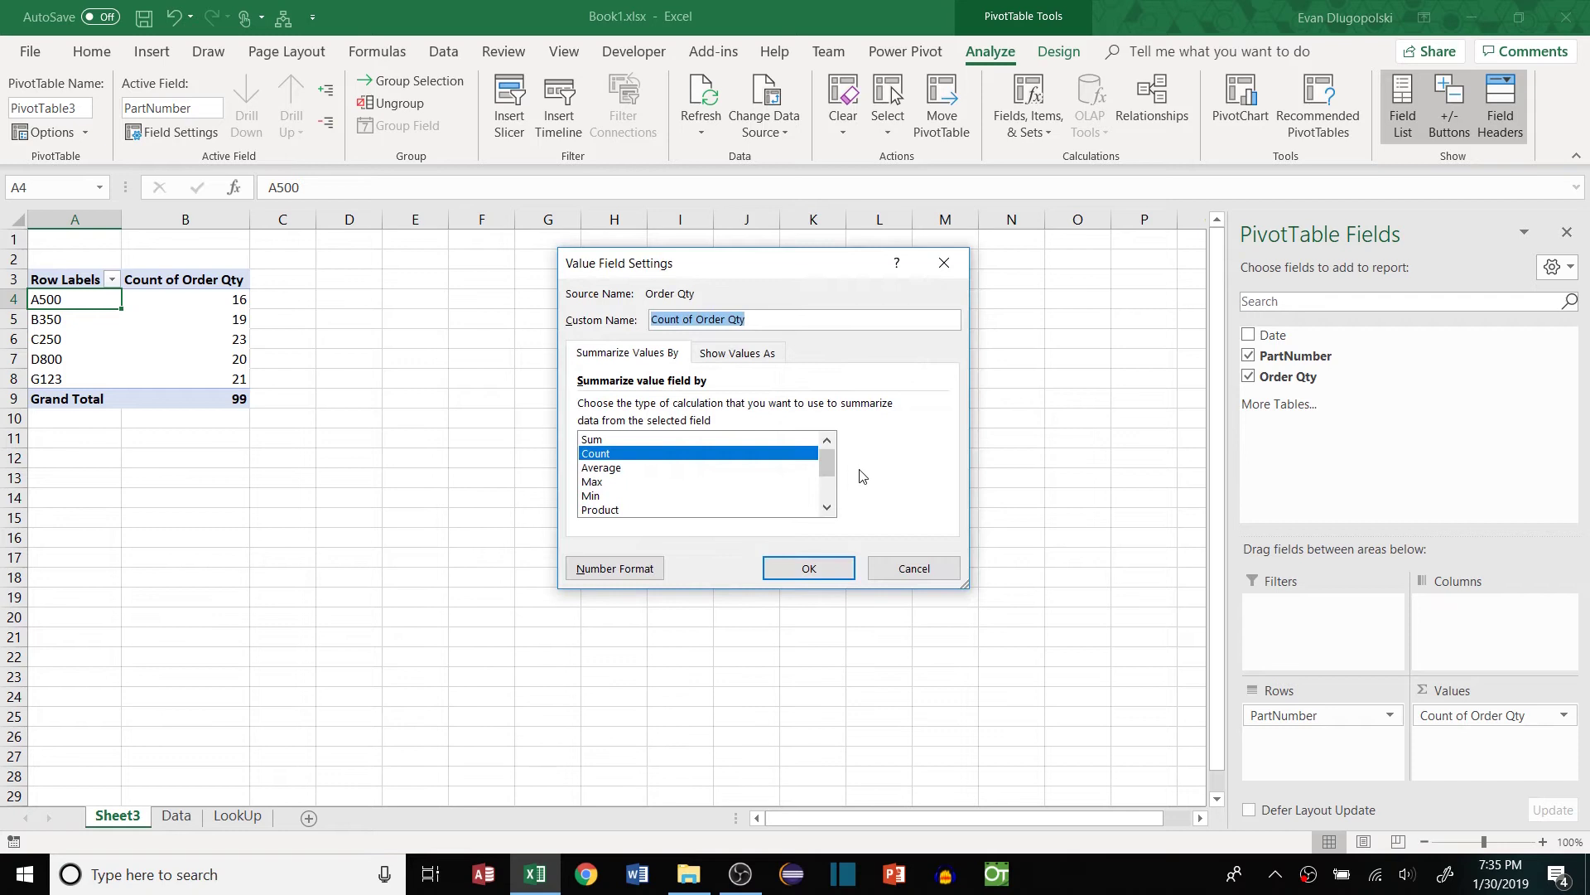
left_click_drag(827, 462, 827, 495)
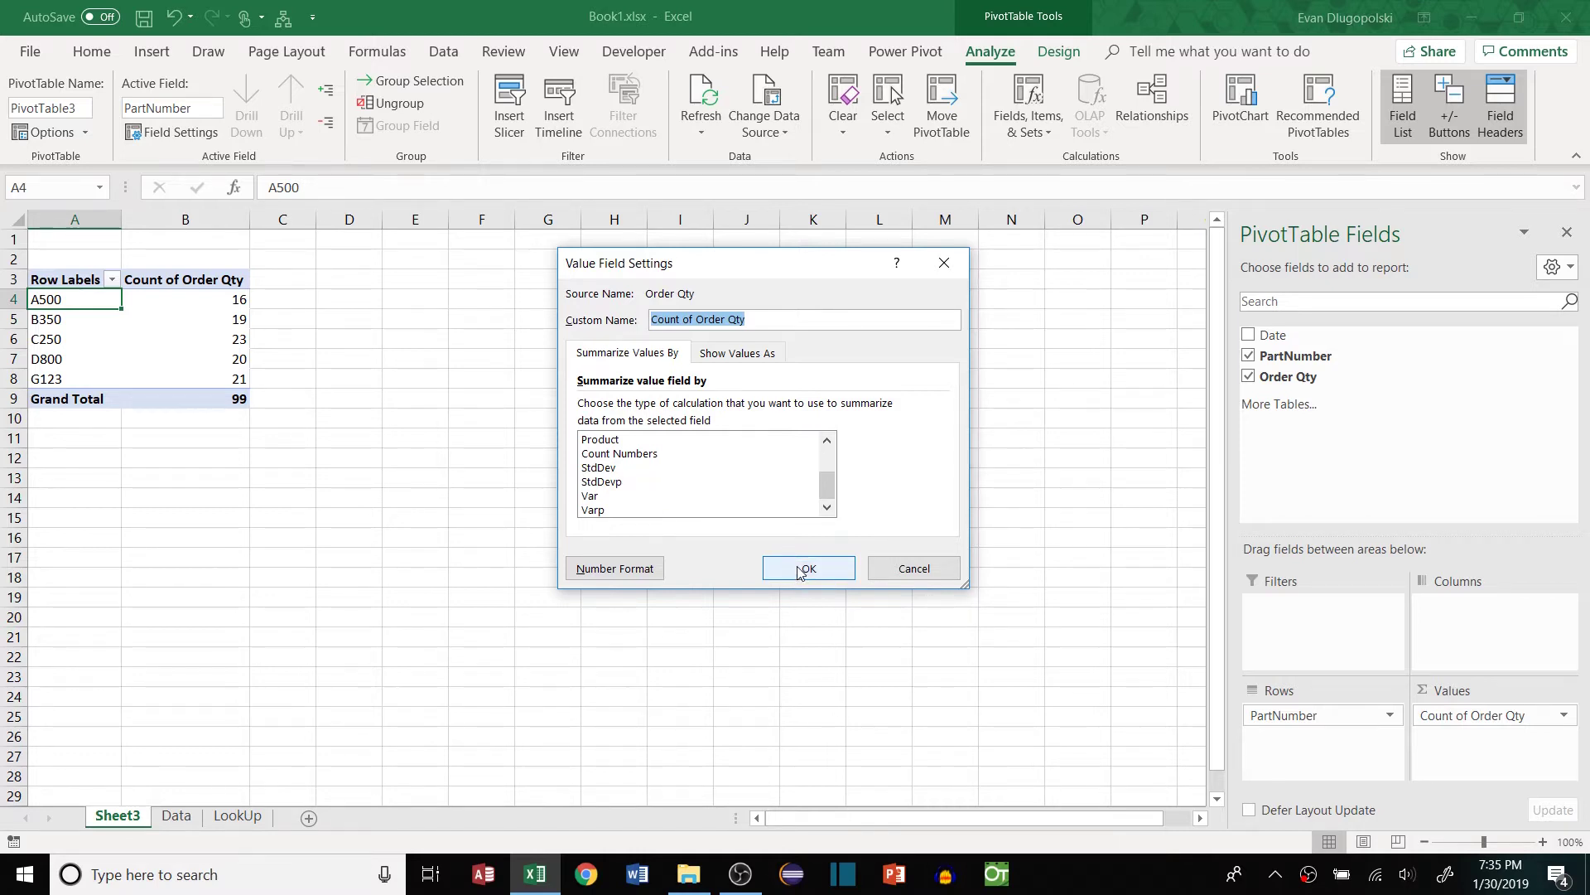
left_click(642, 469)
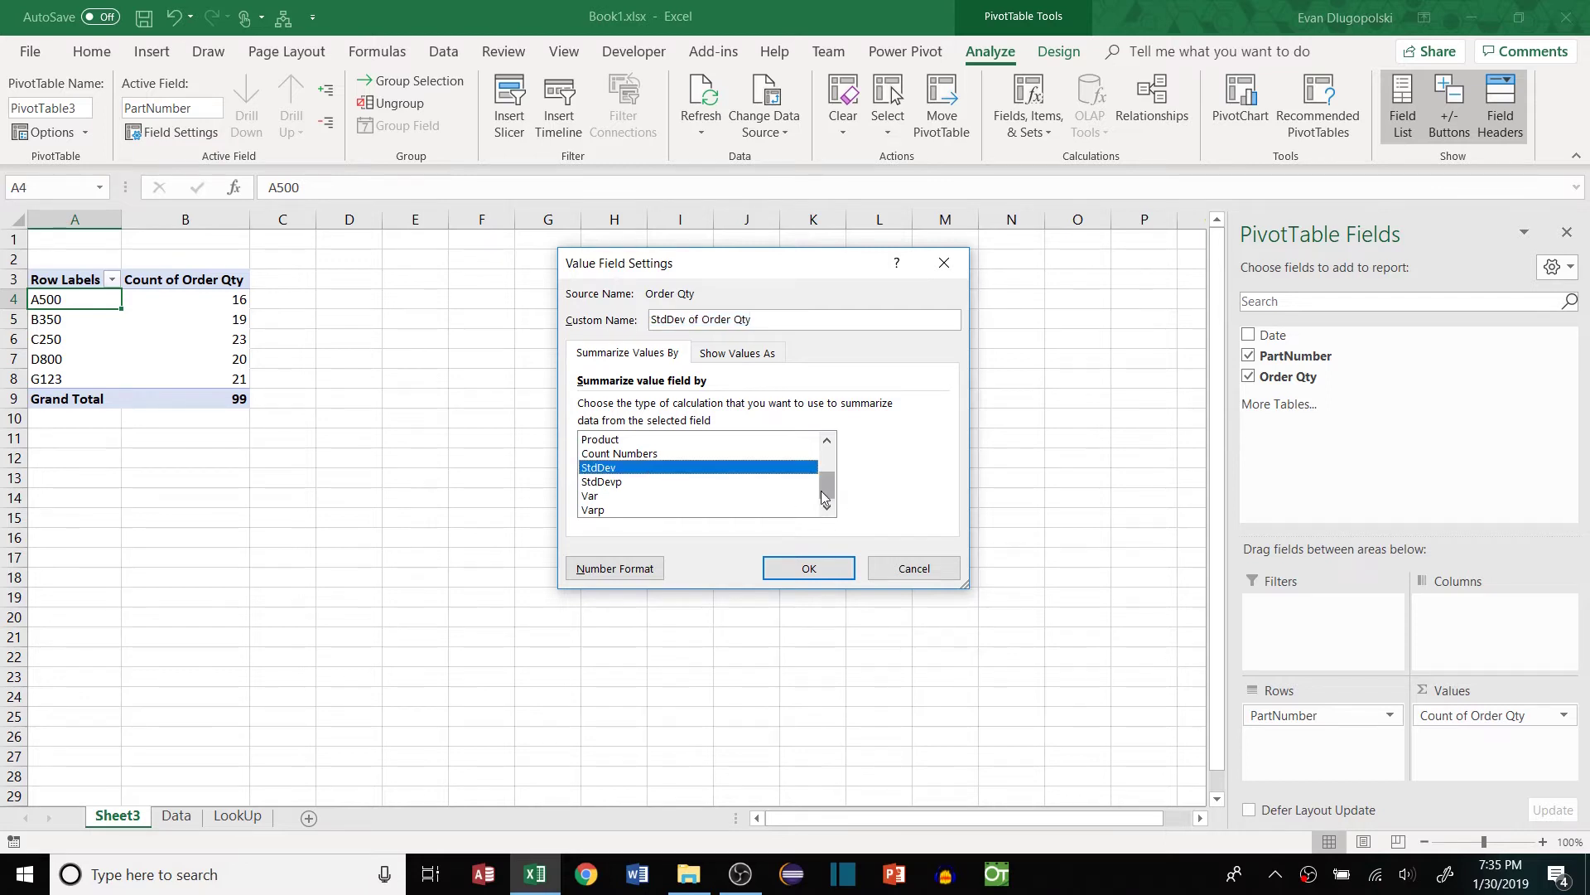
scroll(633, 475, "up", 2)
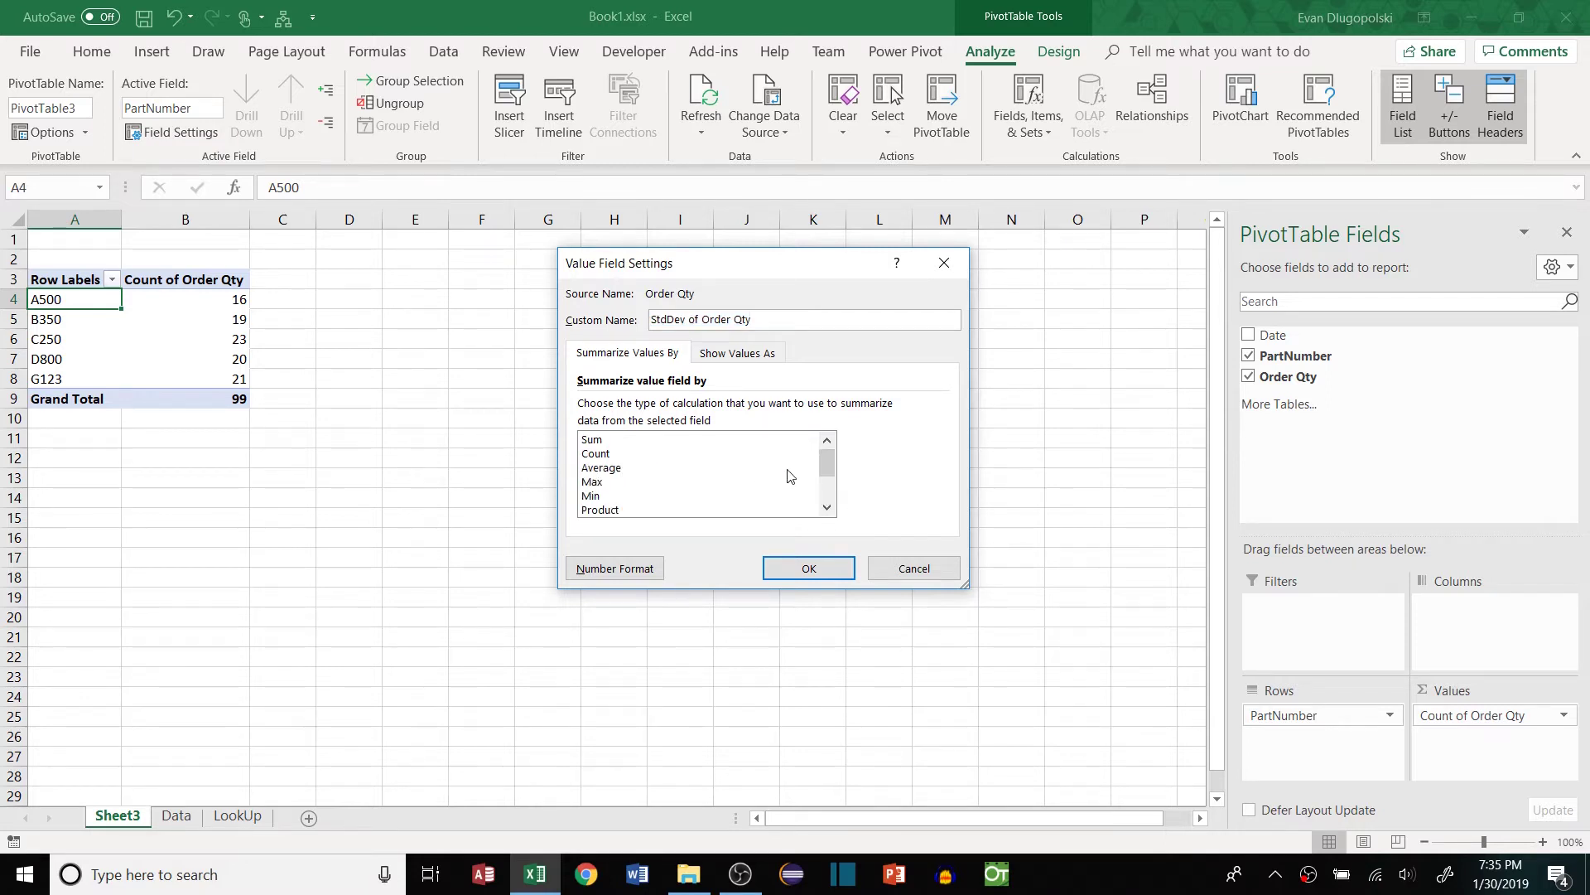
scroll(826, 472, "down", 2)
left_click(808, 567)
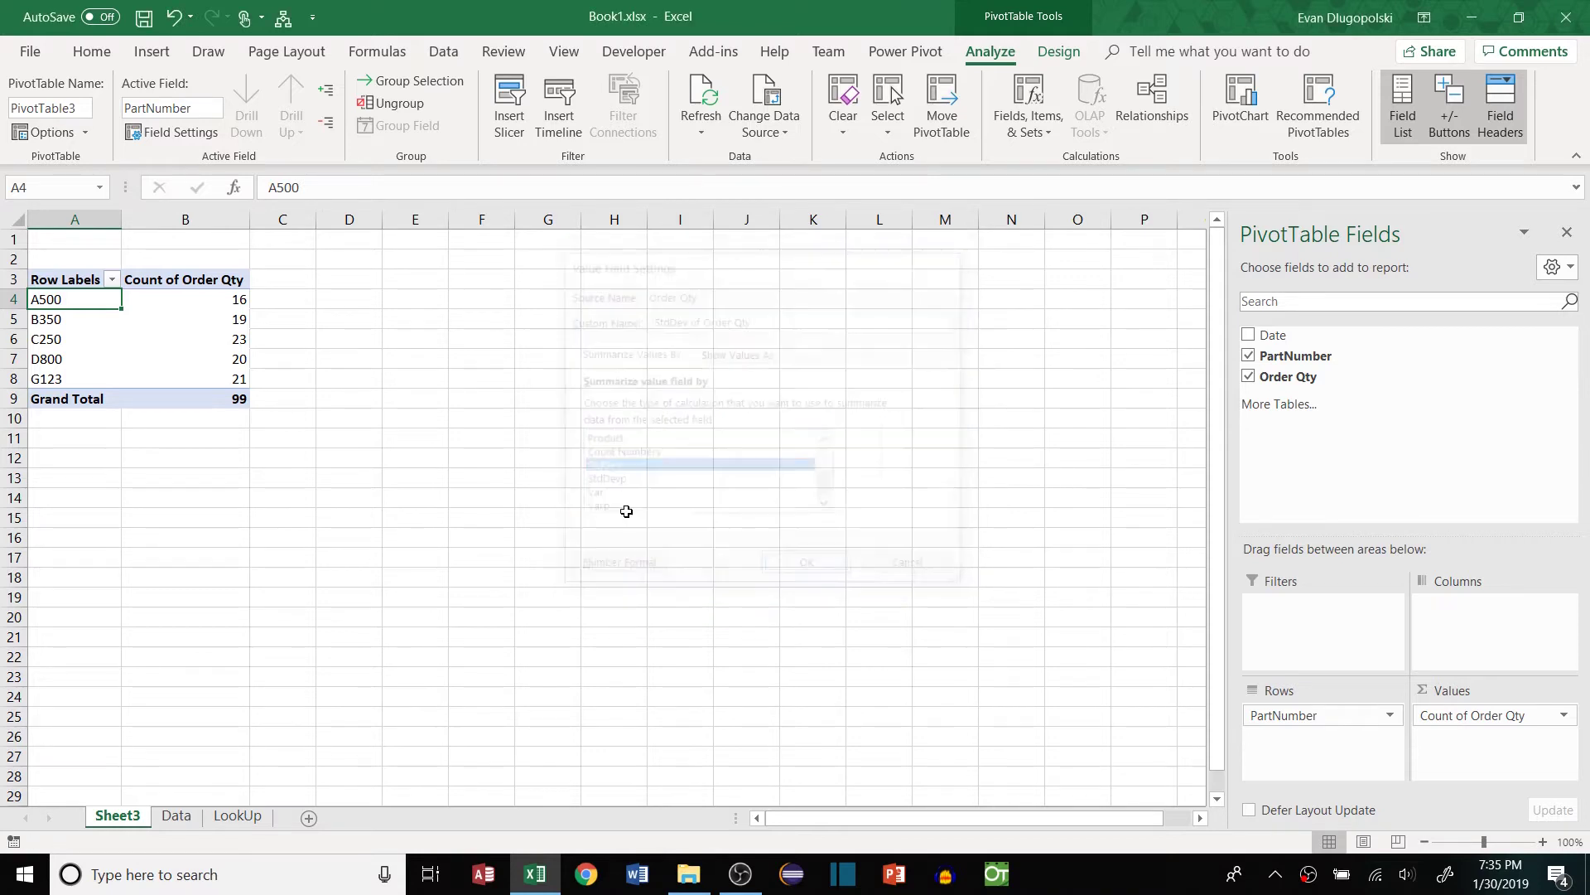
left_click(316, 337)
Step: Delete the Sheet3 standard-deviation pivot sheet
left_click(229, 321)
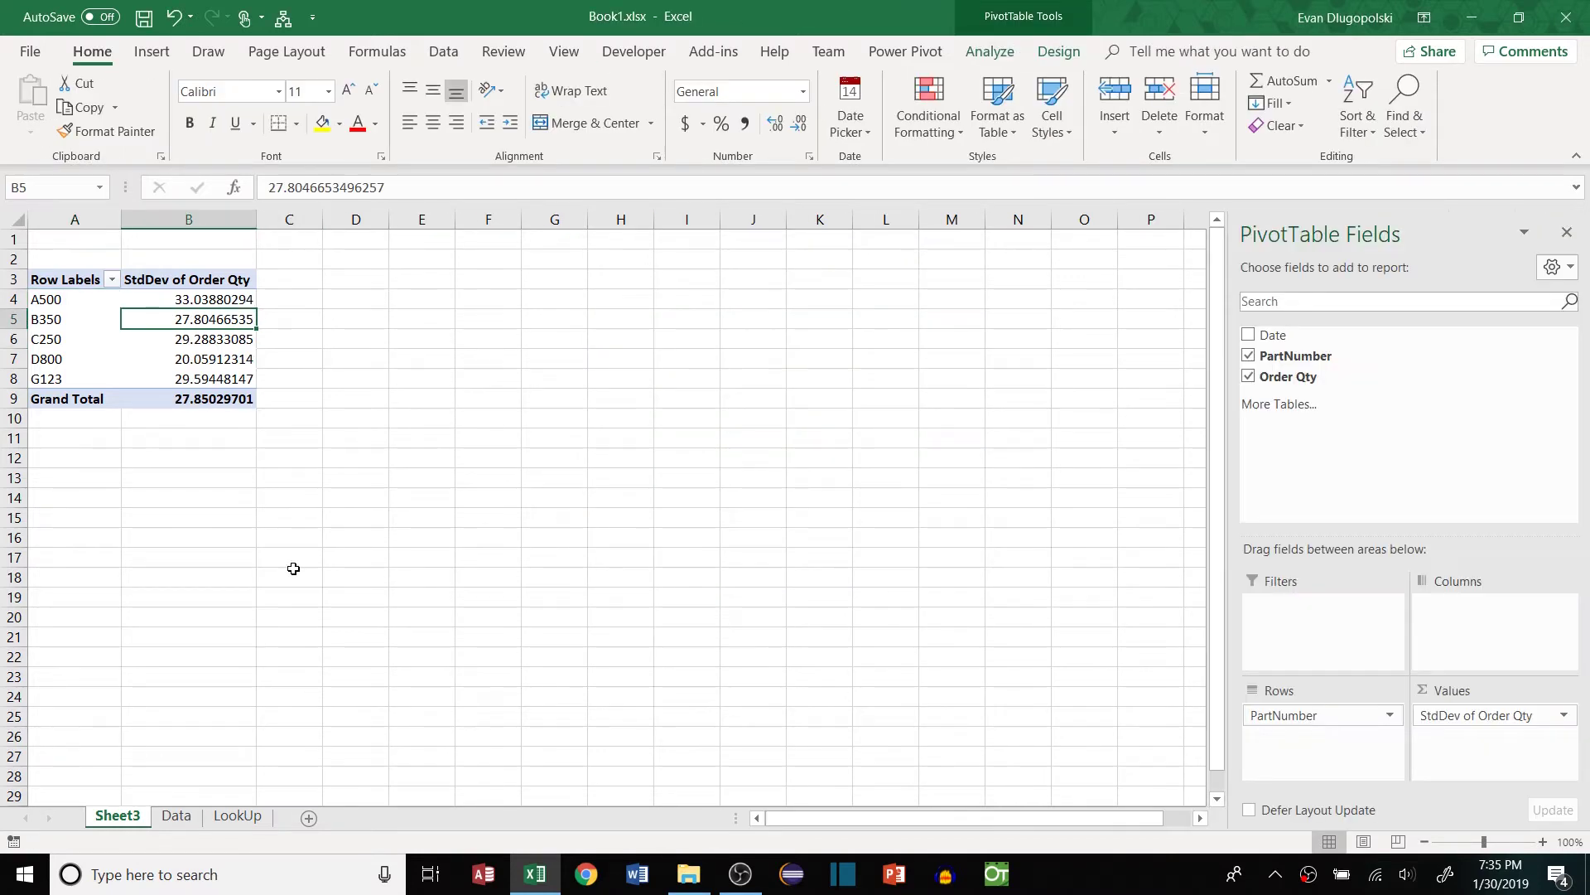
right_click(130, 820)
left_click(170, 606)
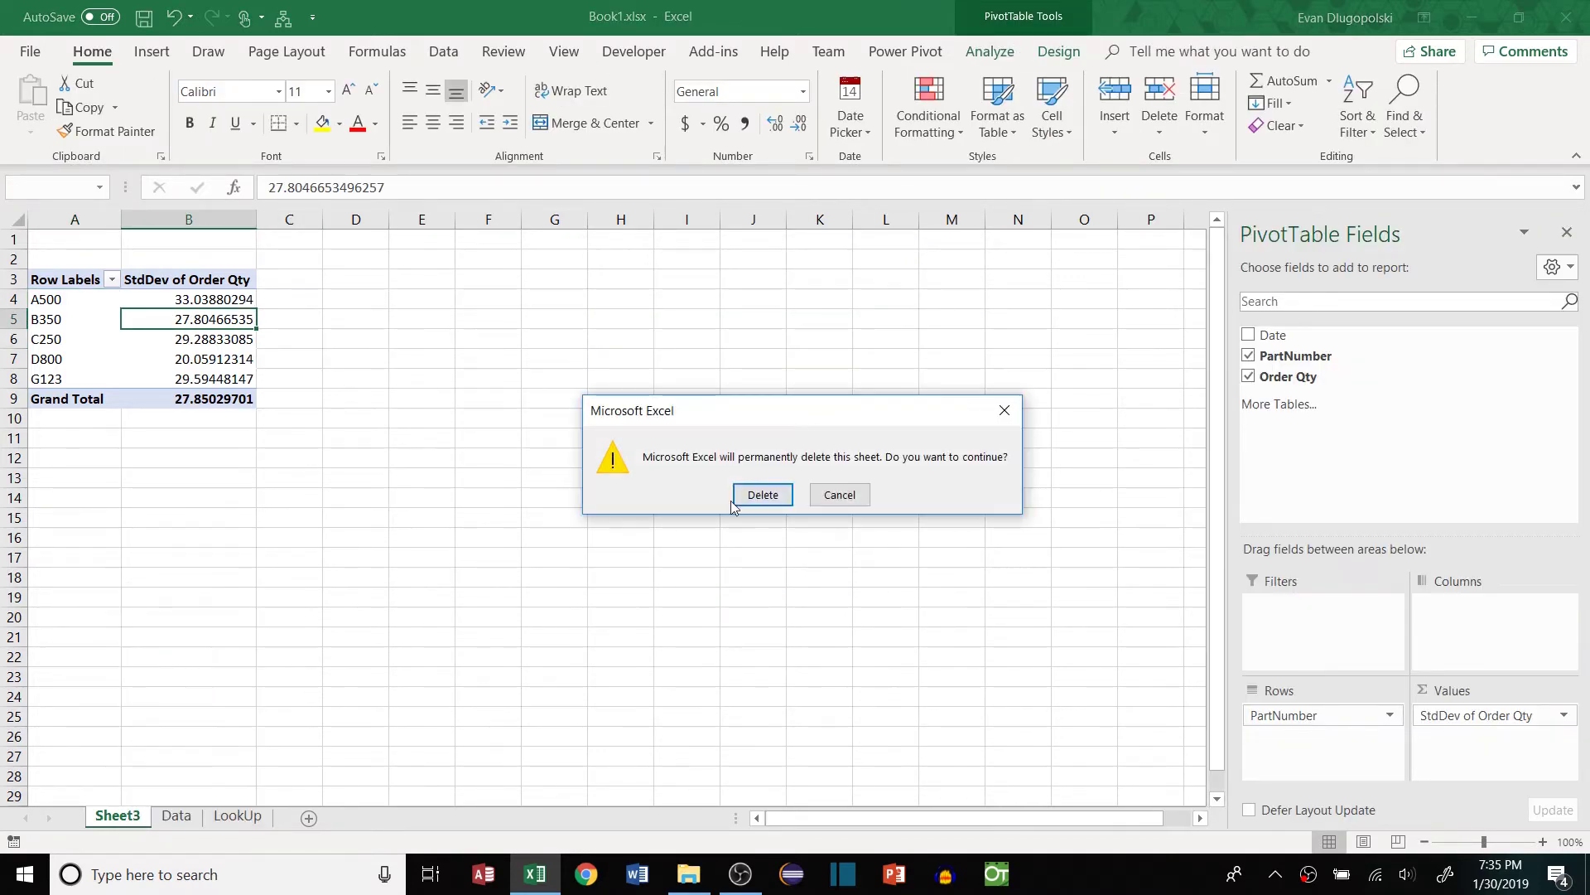
left_click(734, 501)
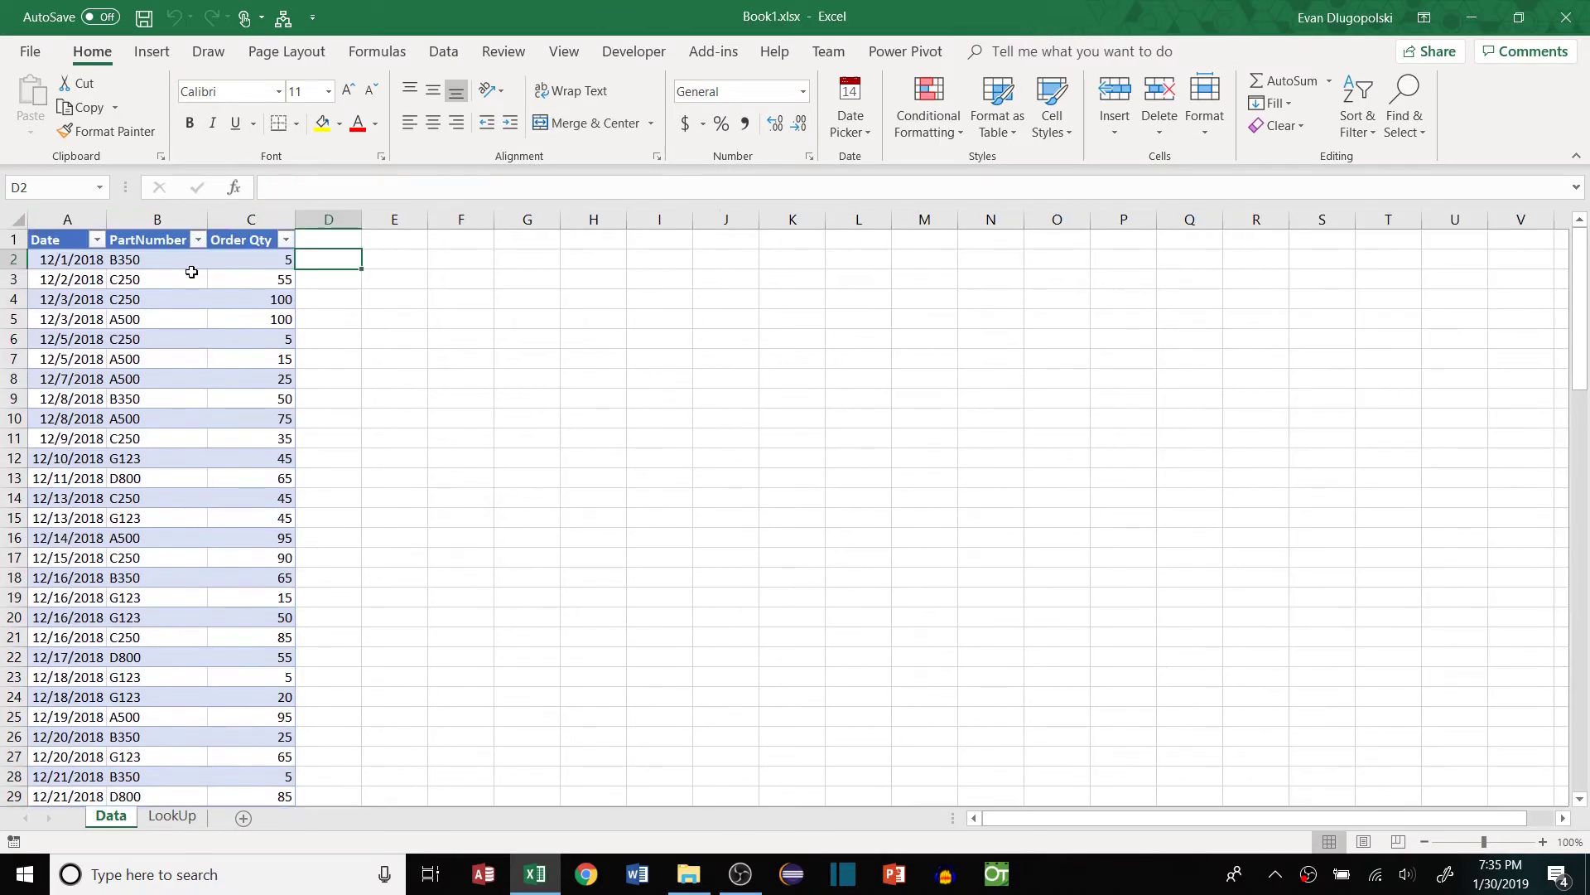
Step: Review the part numbers and Order Qty values on the Data sheet, then open File > Info
left_click_drag(191, 262, 169, 431)
left_click(299, 262)
left_click(280, 318)
left_click(315, 318)
scroll(301, 335, "down", 5)
scroll(300, 335, "up", 3)
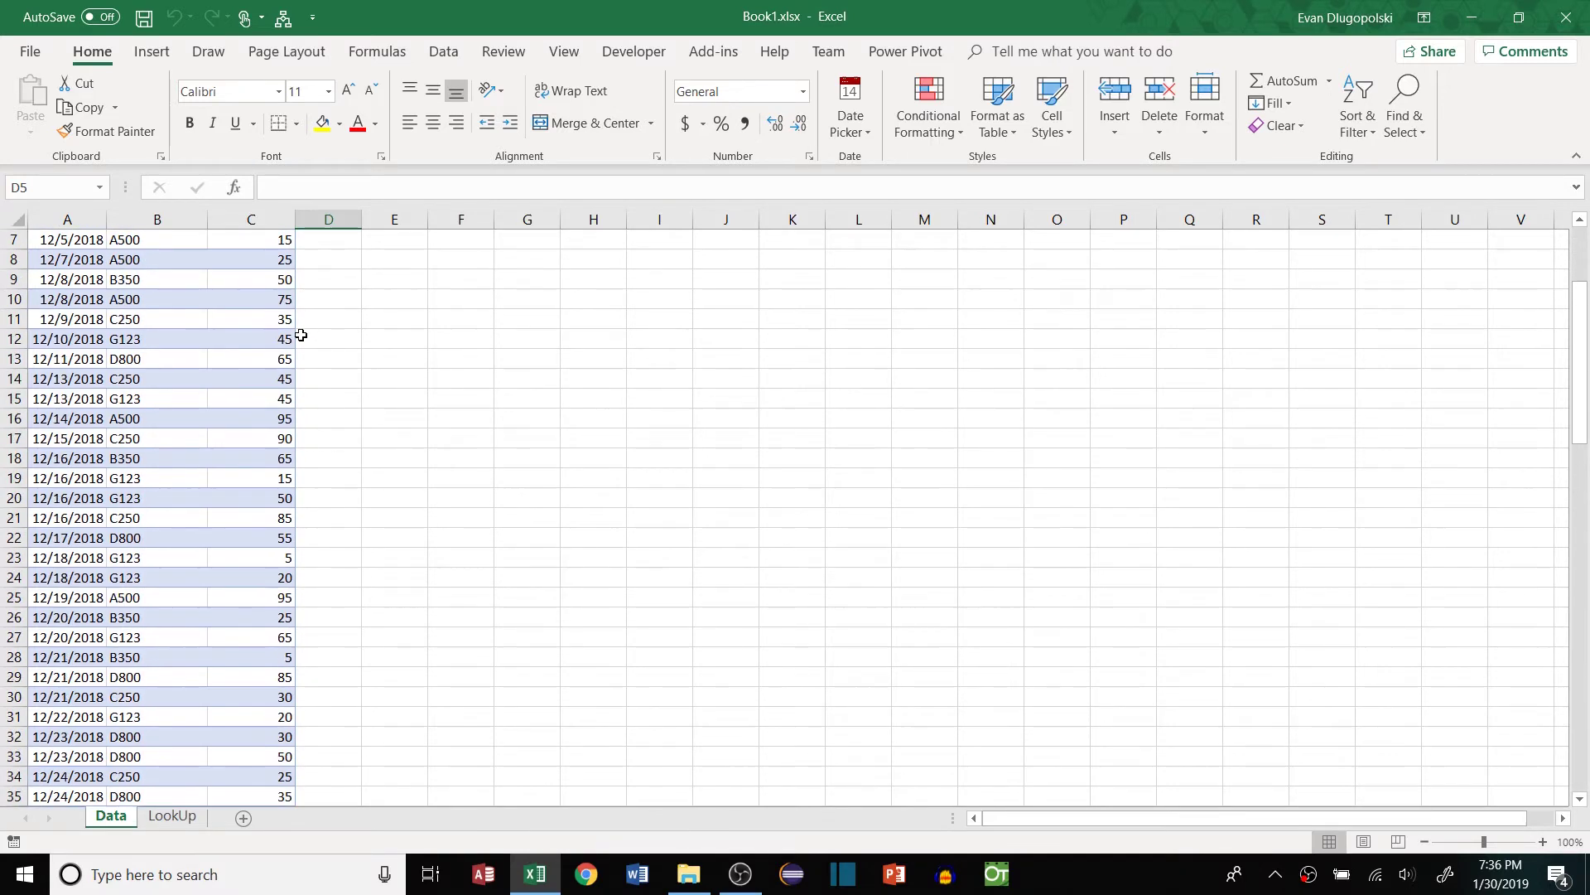
scroll(301, 334, "up", 2)
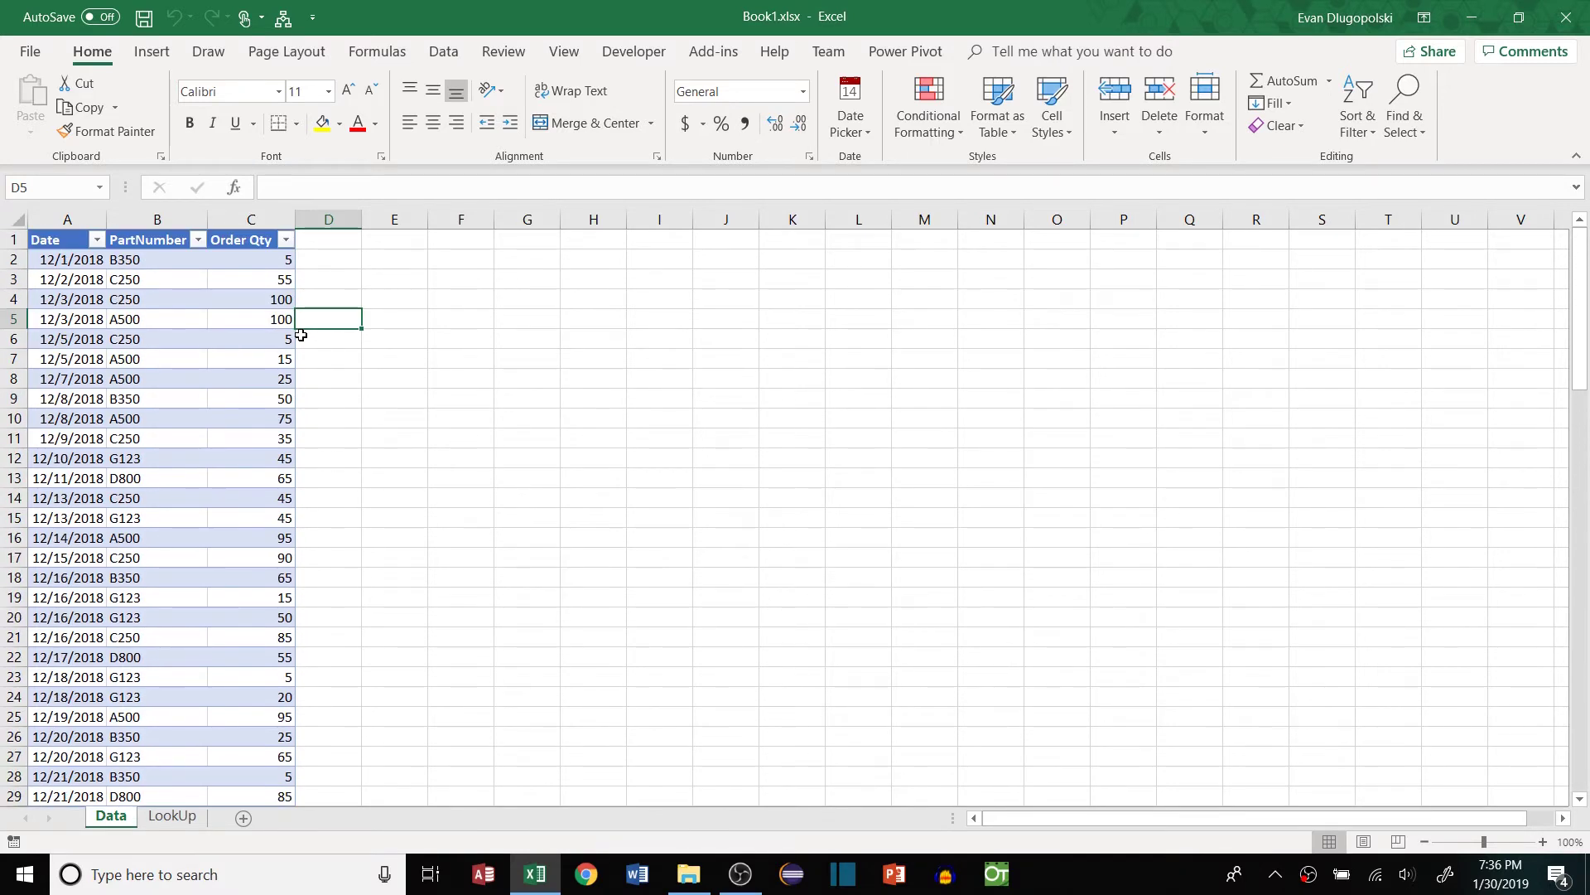
left_click(263, 273)
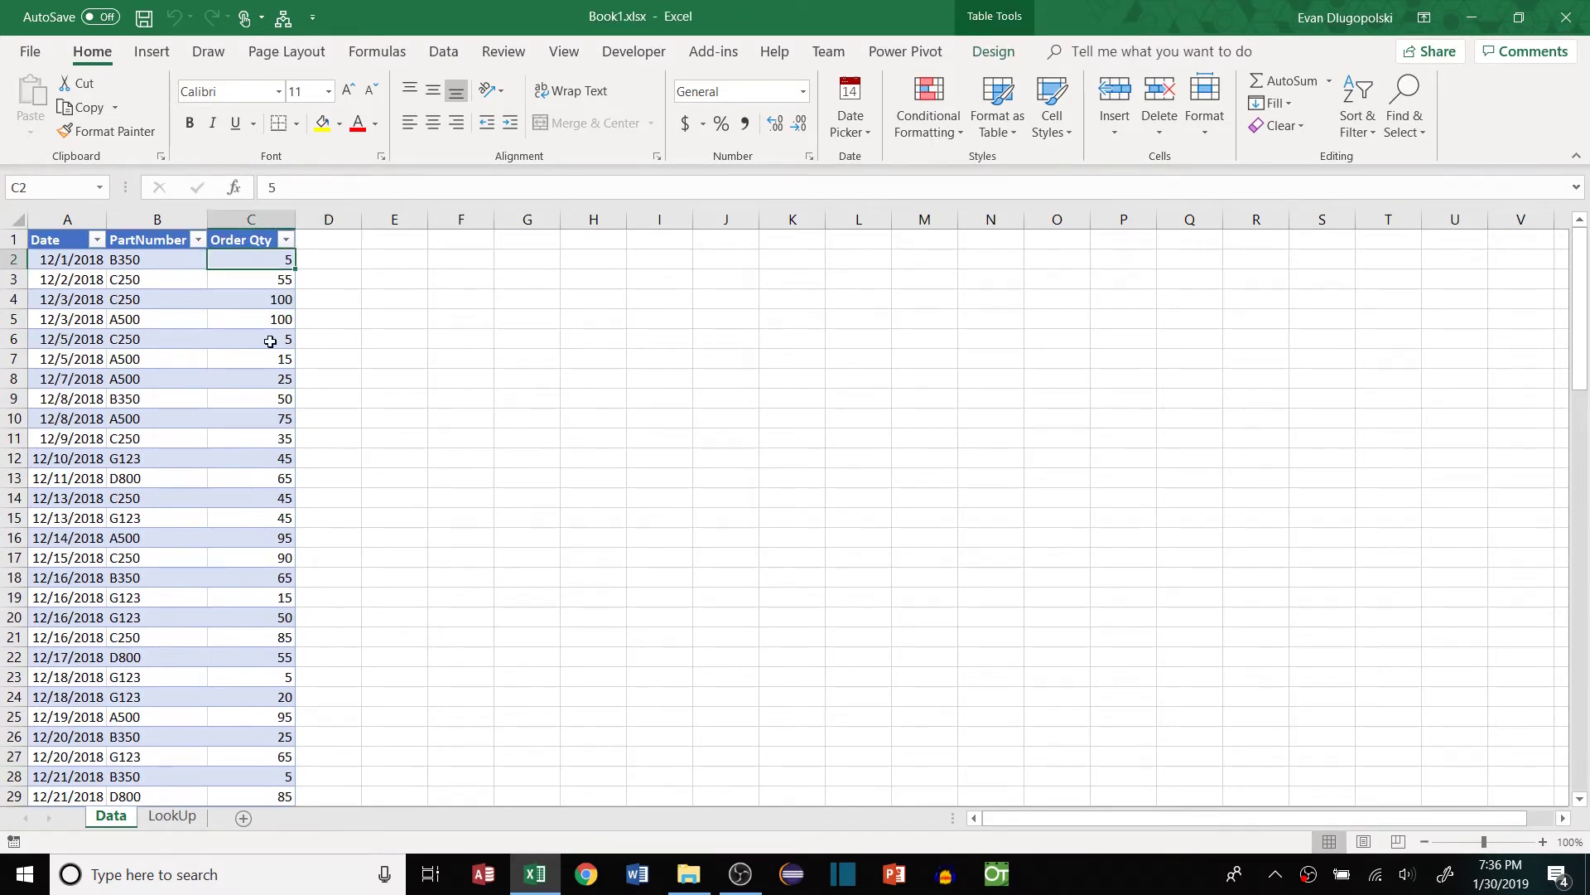
left_click(256, 284)
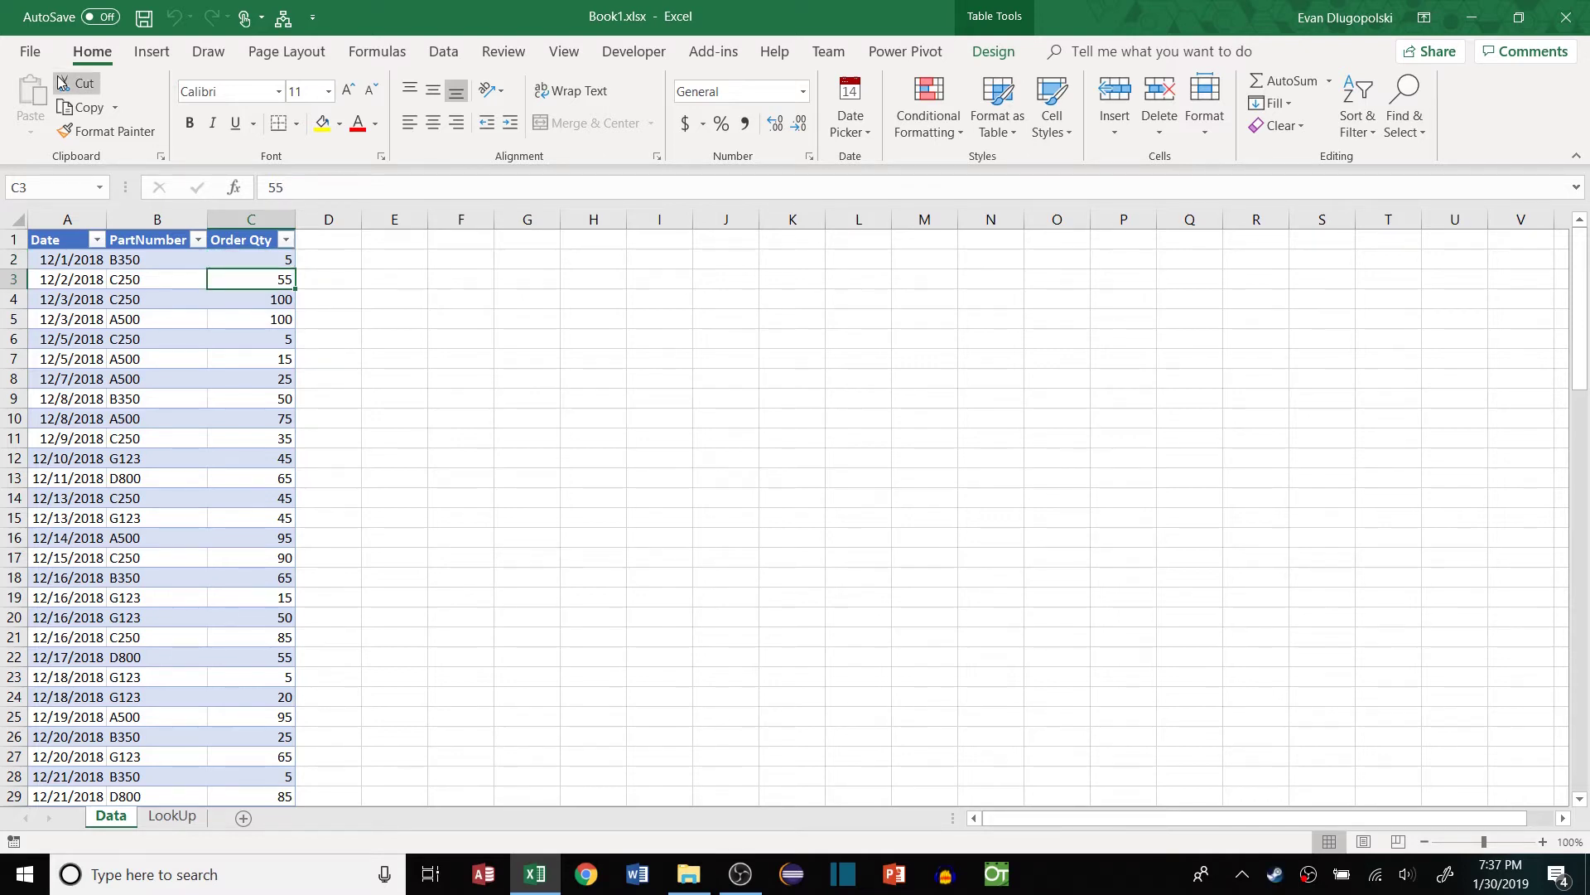
left_click(30, 52)
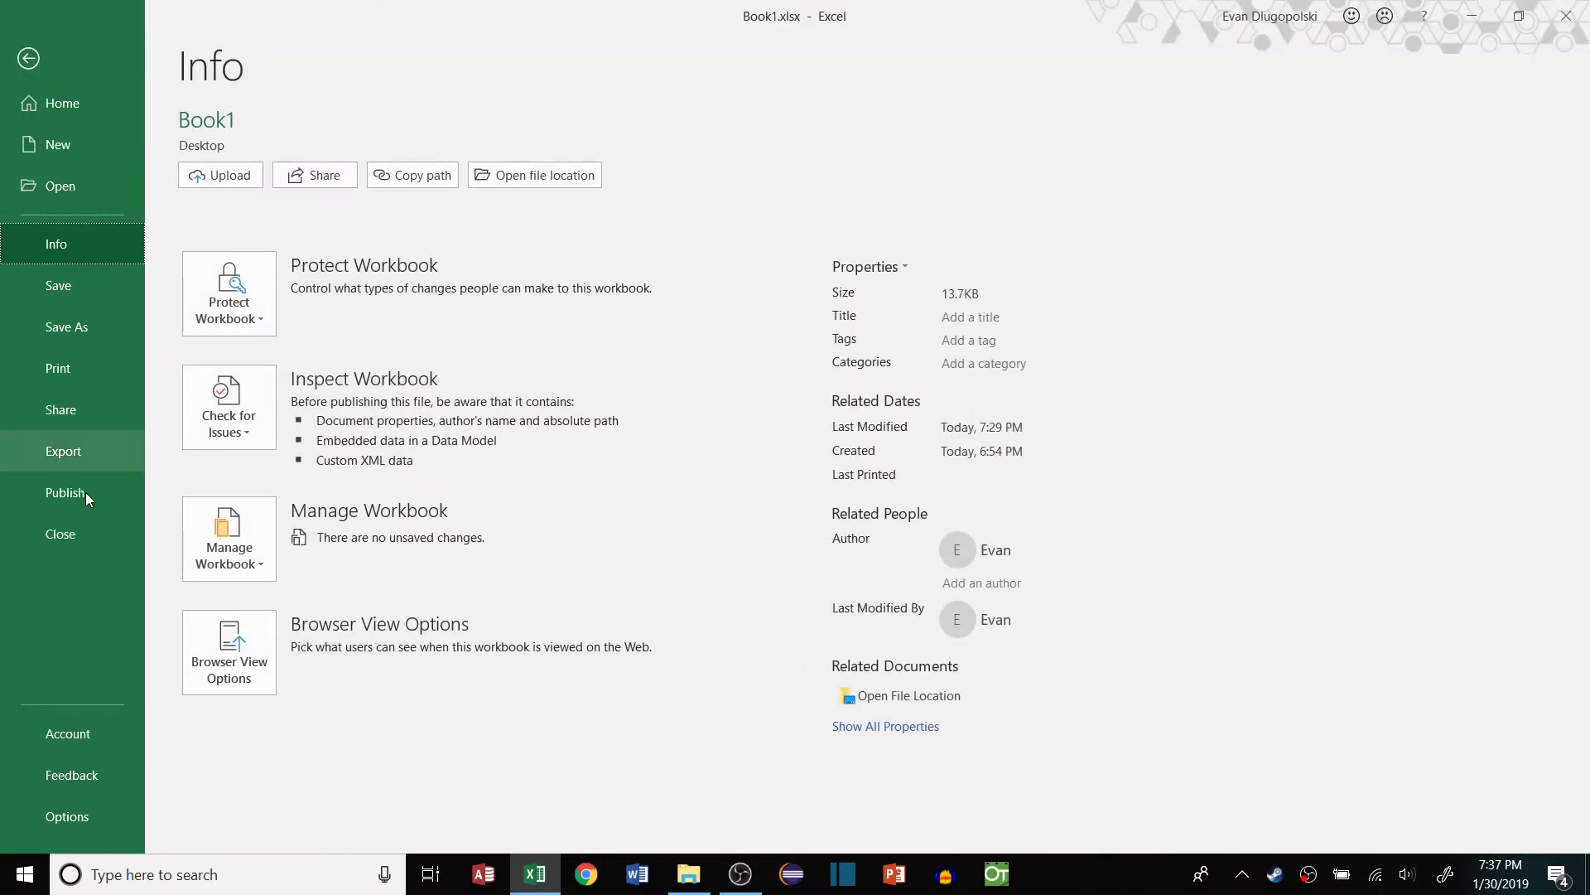
Step: In Excel Options > Add-ins, manage COM Add-ins to view the Power Pivot add-in
left_click(68, 817)
left_click(418, 420)
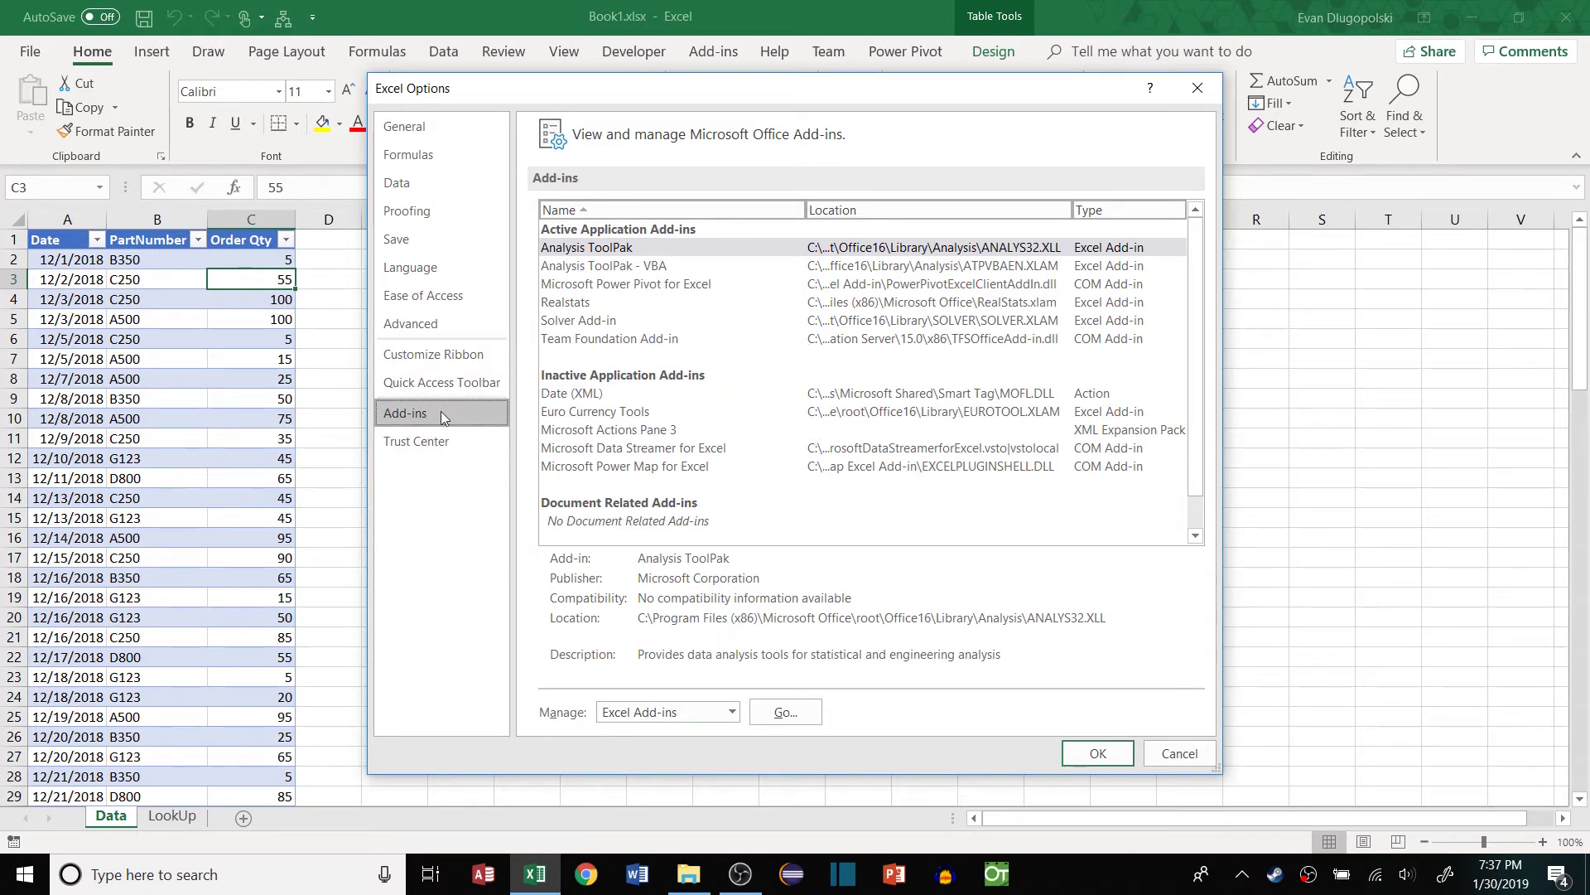
left_click(732, 713)
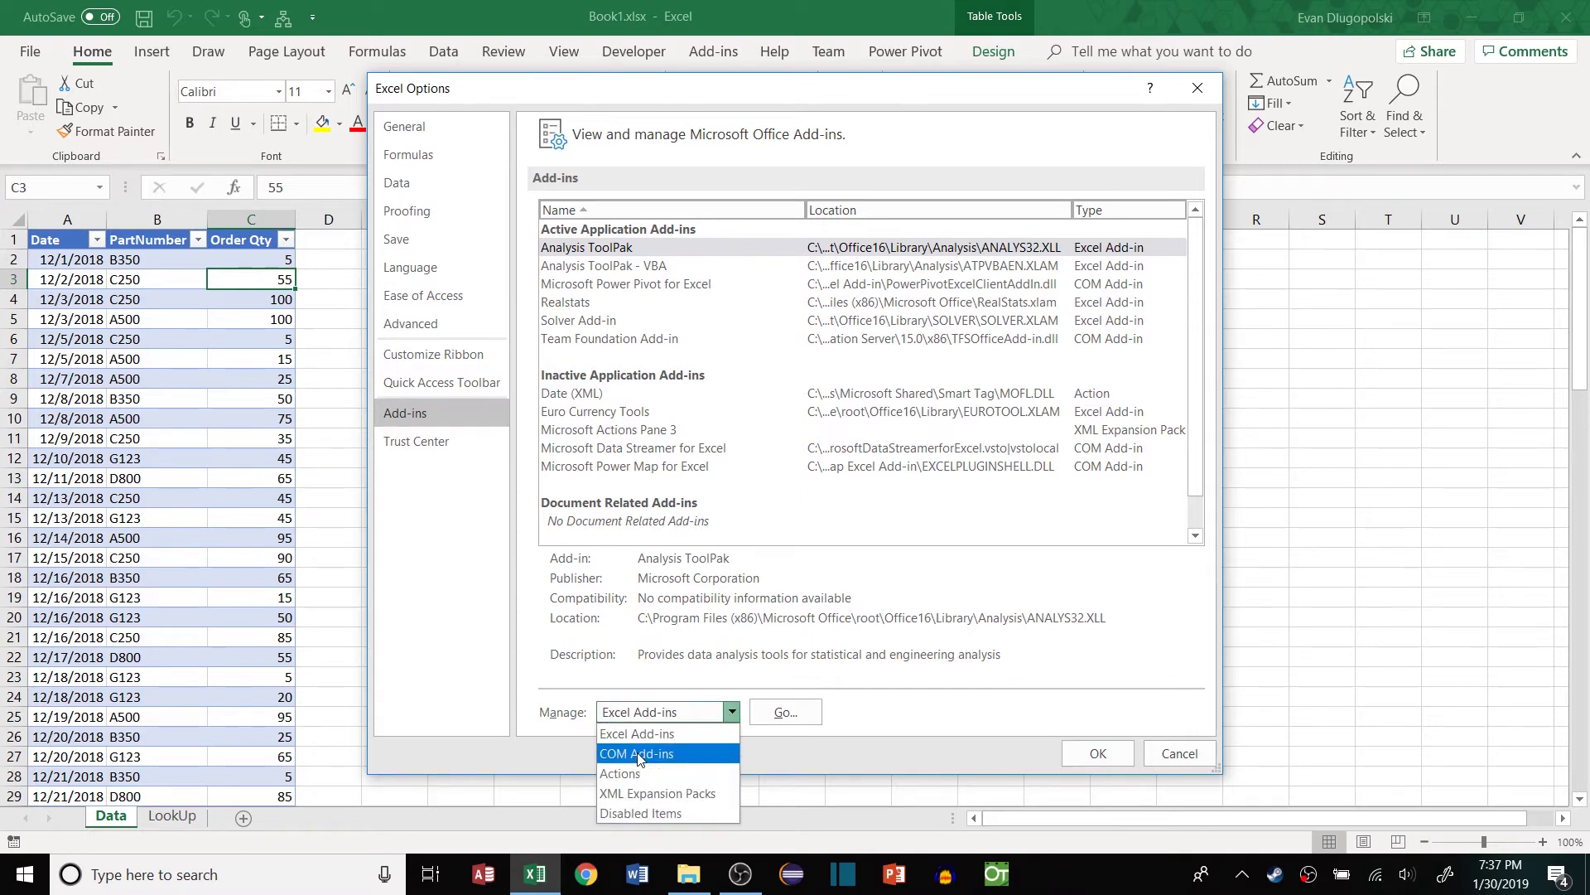
left_click(639, 753)
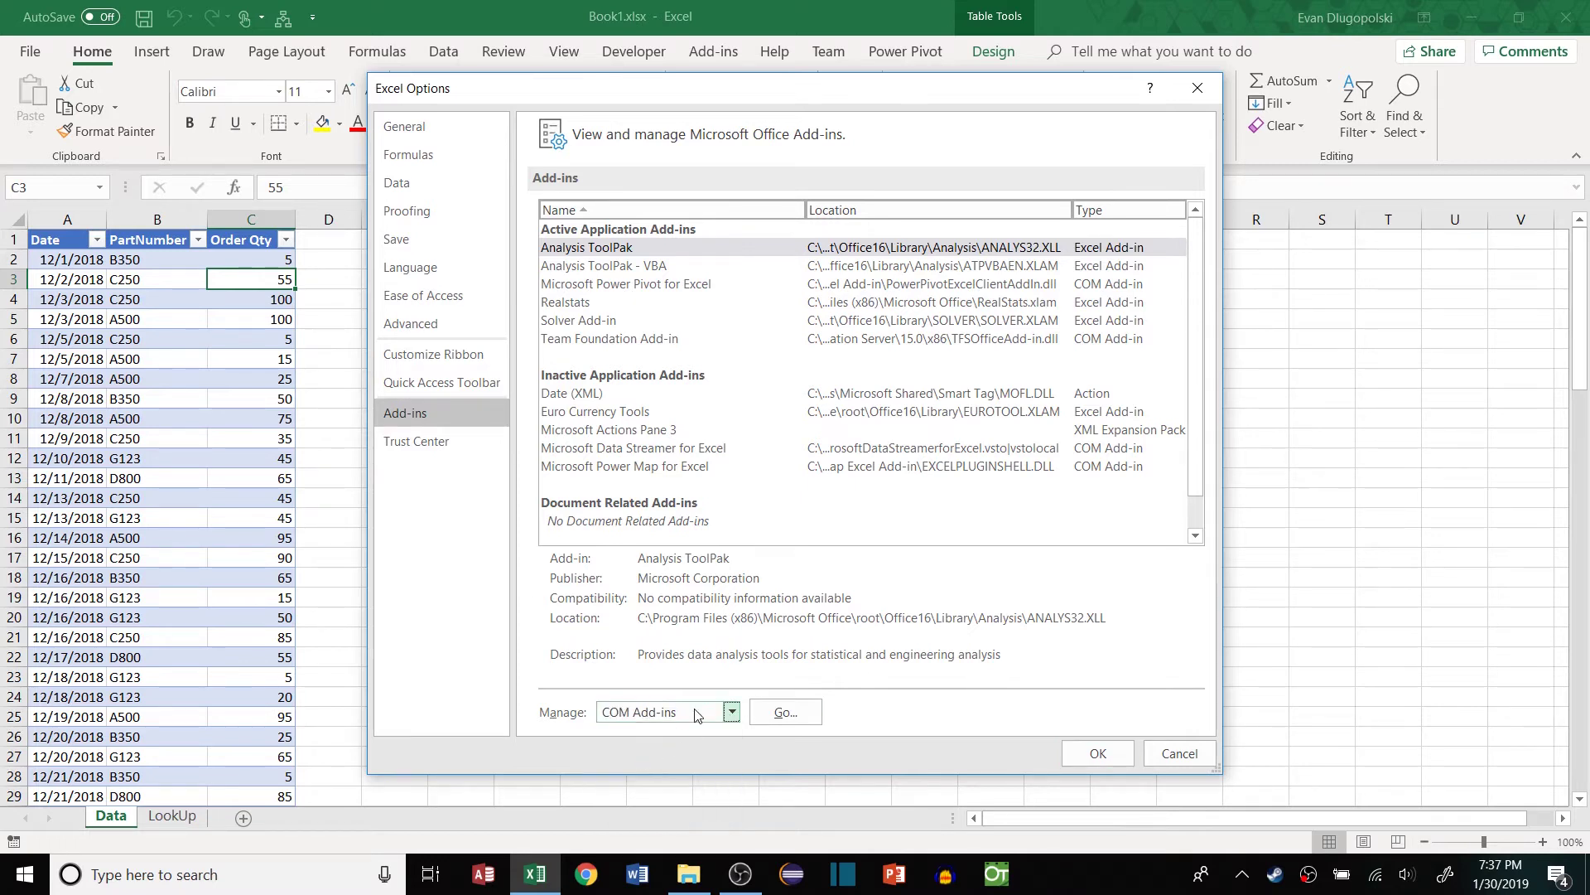
left_click(785, 713)
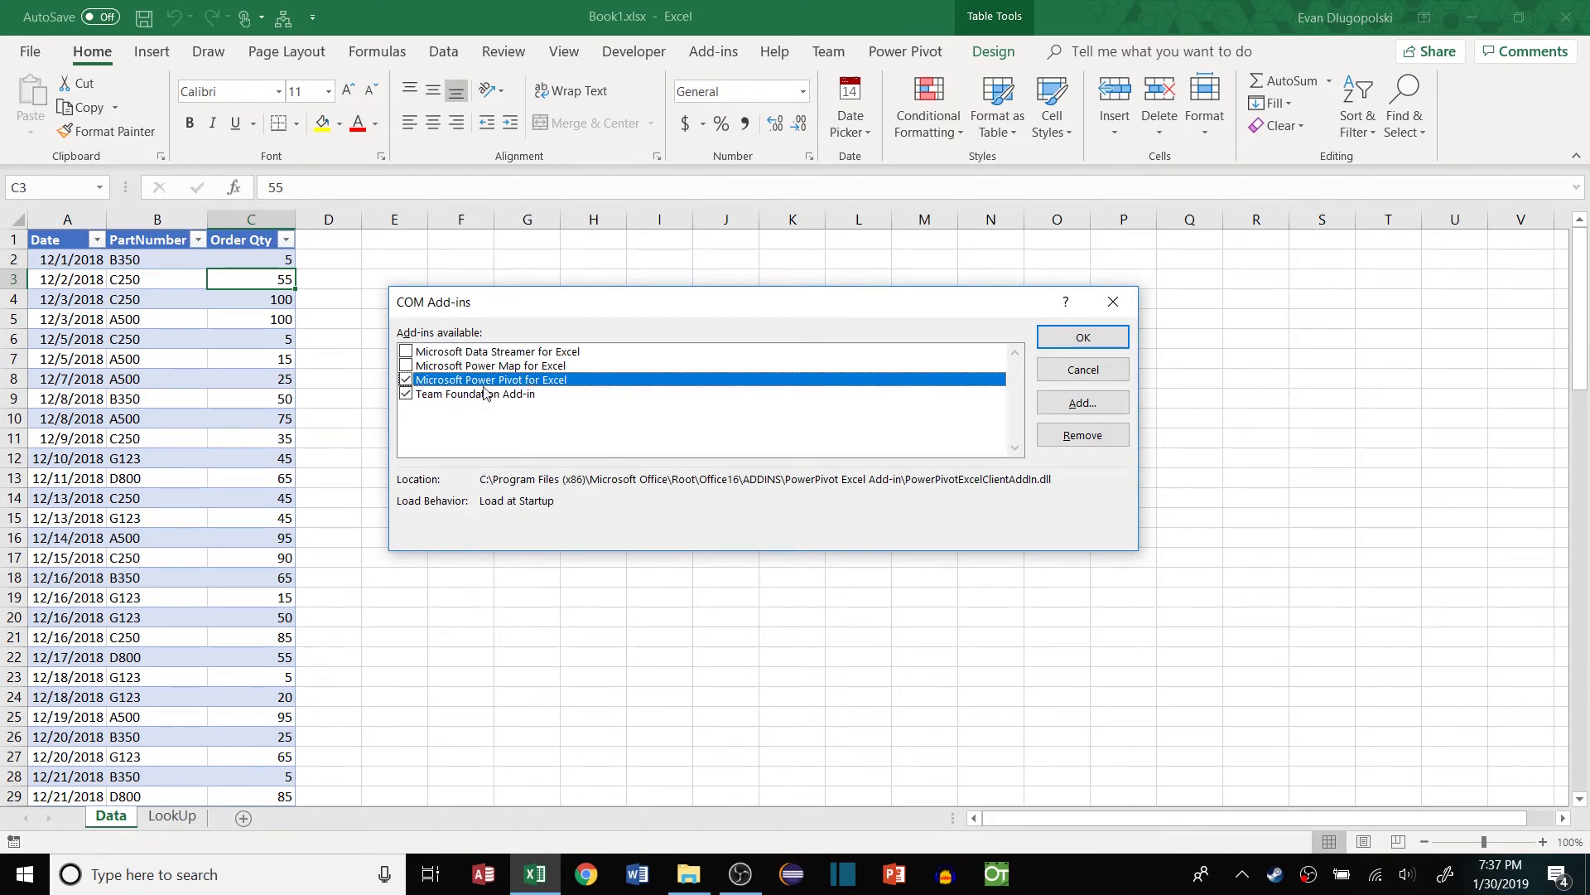
Step: Close the COM Add-ins list with Power Pivot enabled and glance at the Power Pivot ribbon
left_click(1083, 337)
left_click(340, 302)
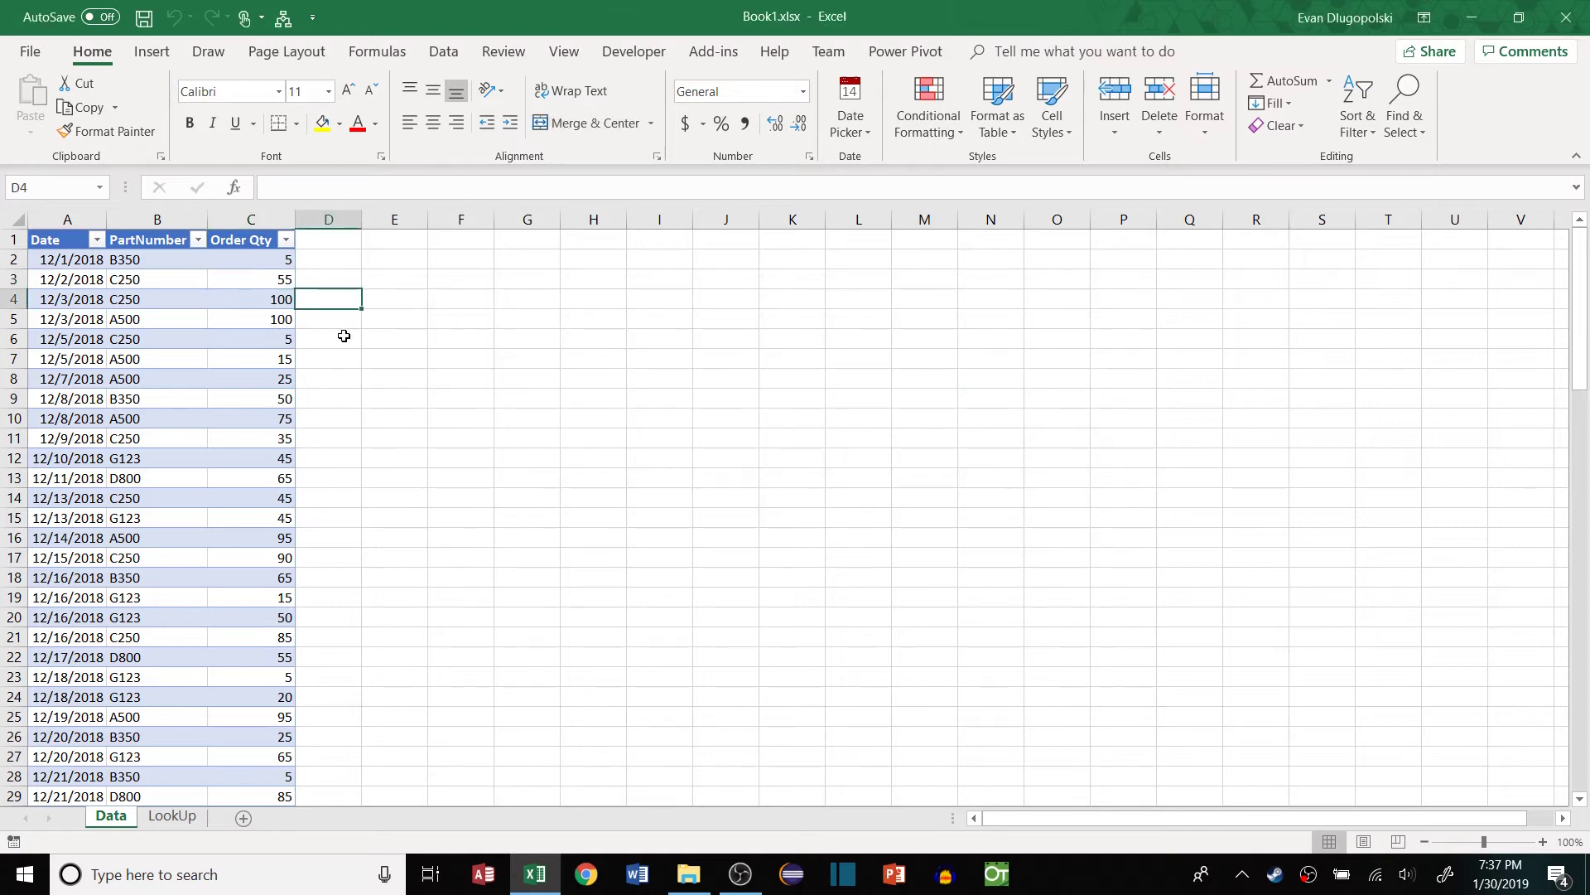
left_click(239, 281)
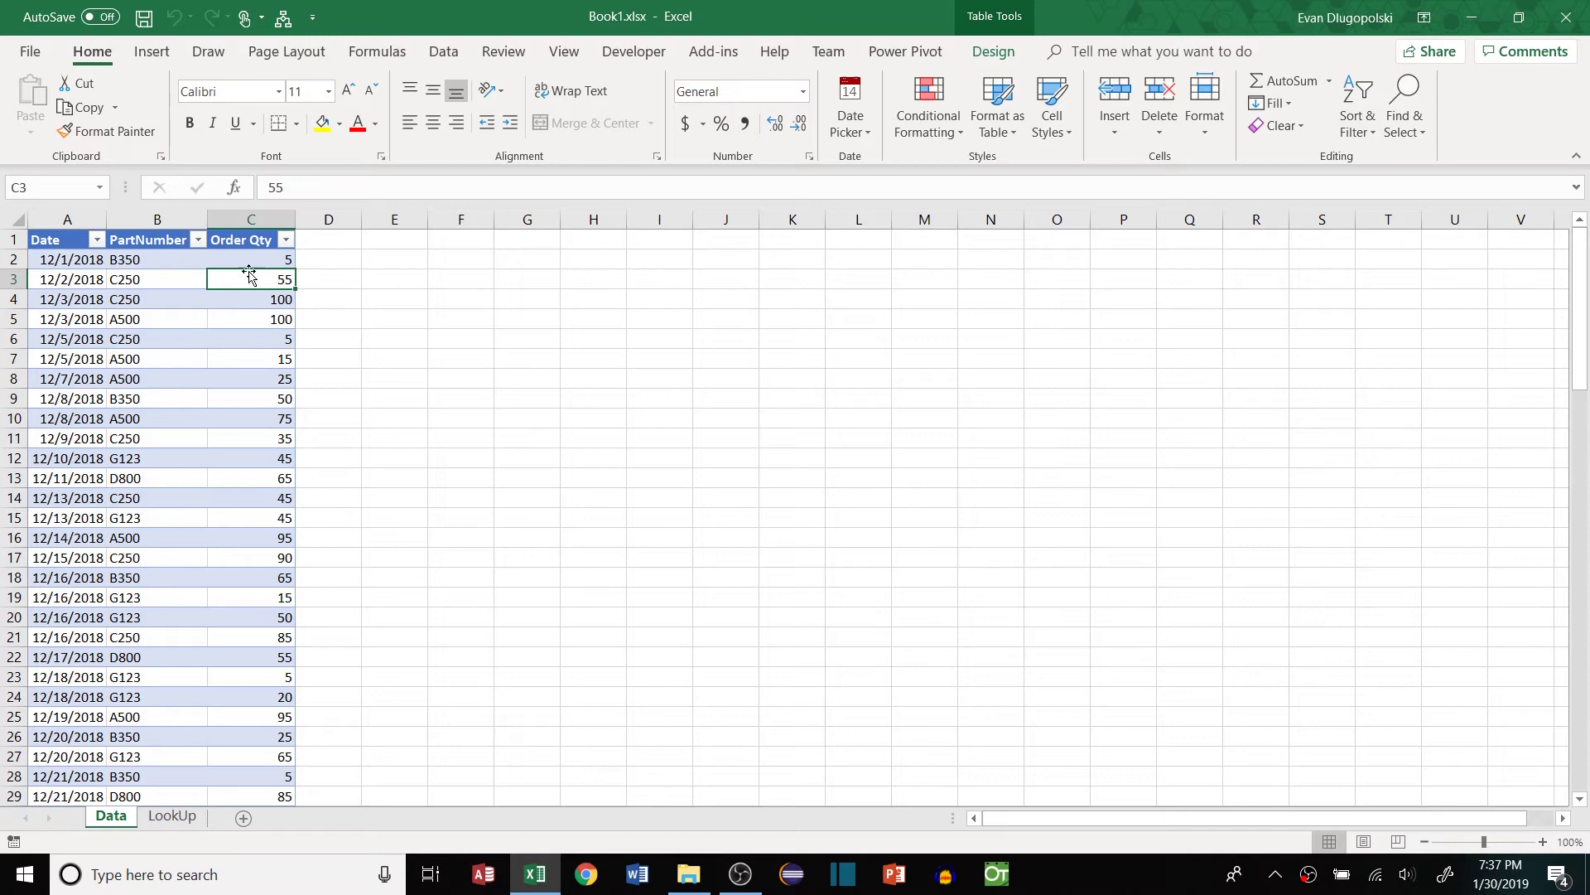
left_click(248, 315)
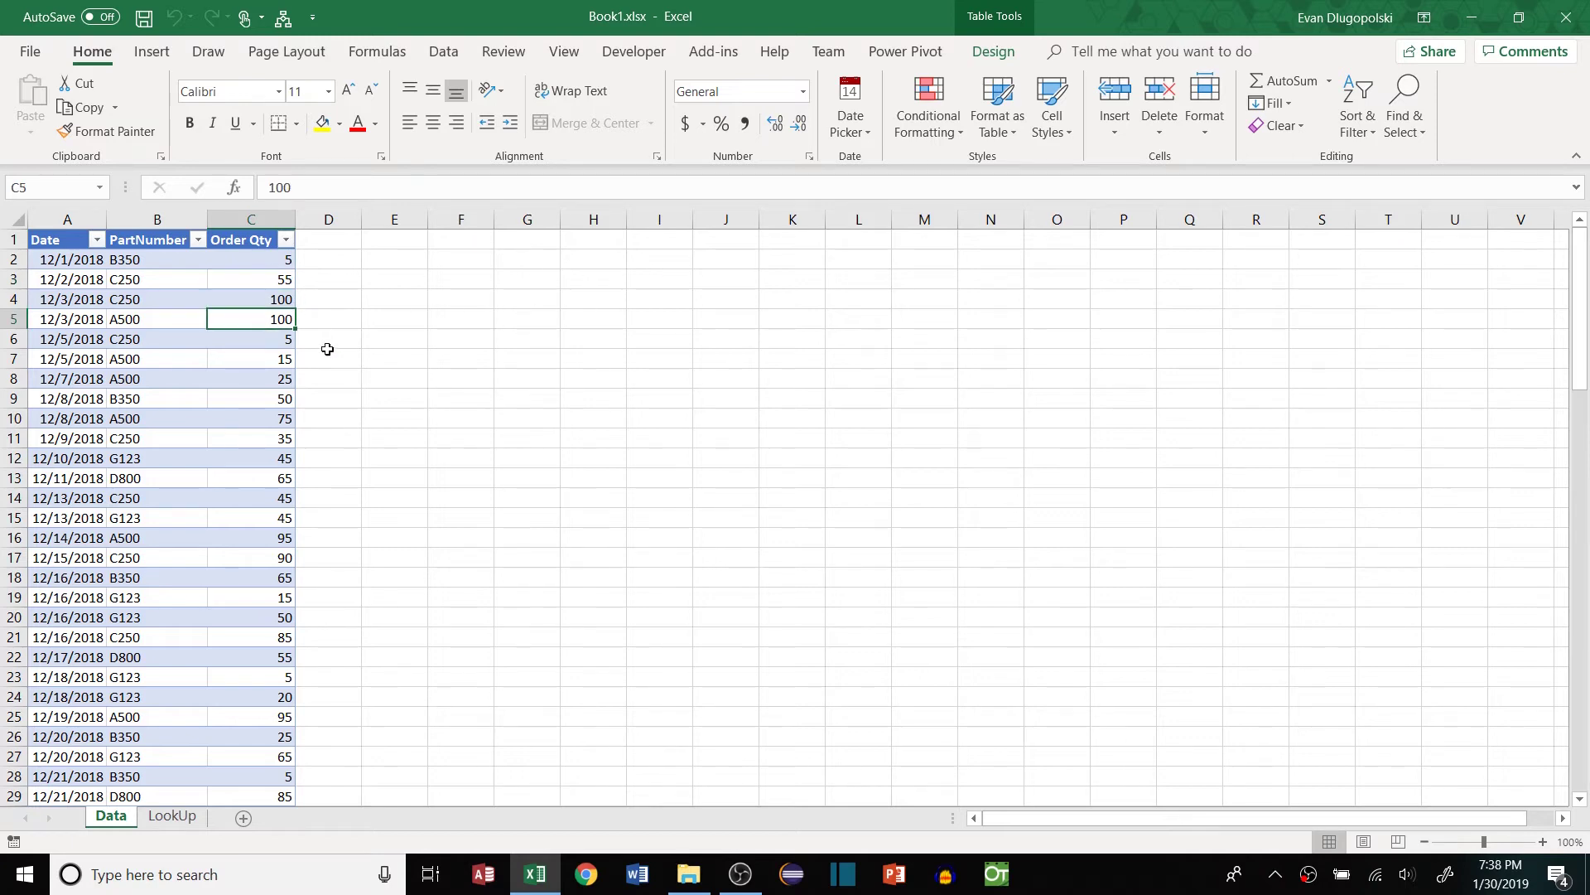
left_click(903, 52)
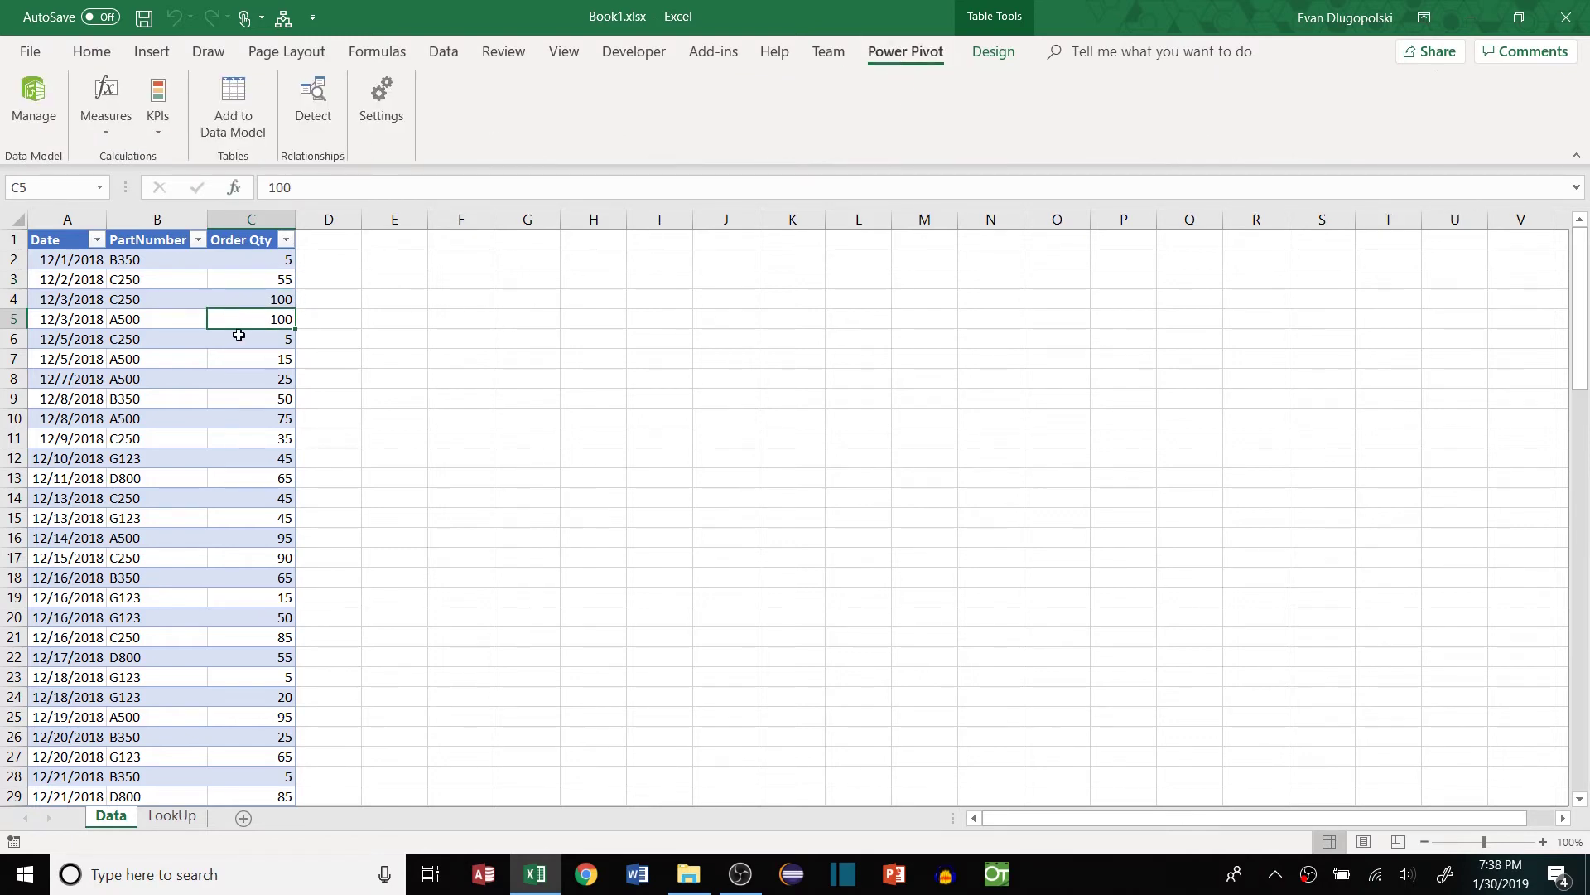
left_click(152, 54)
left_click(91, 51)
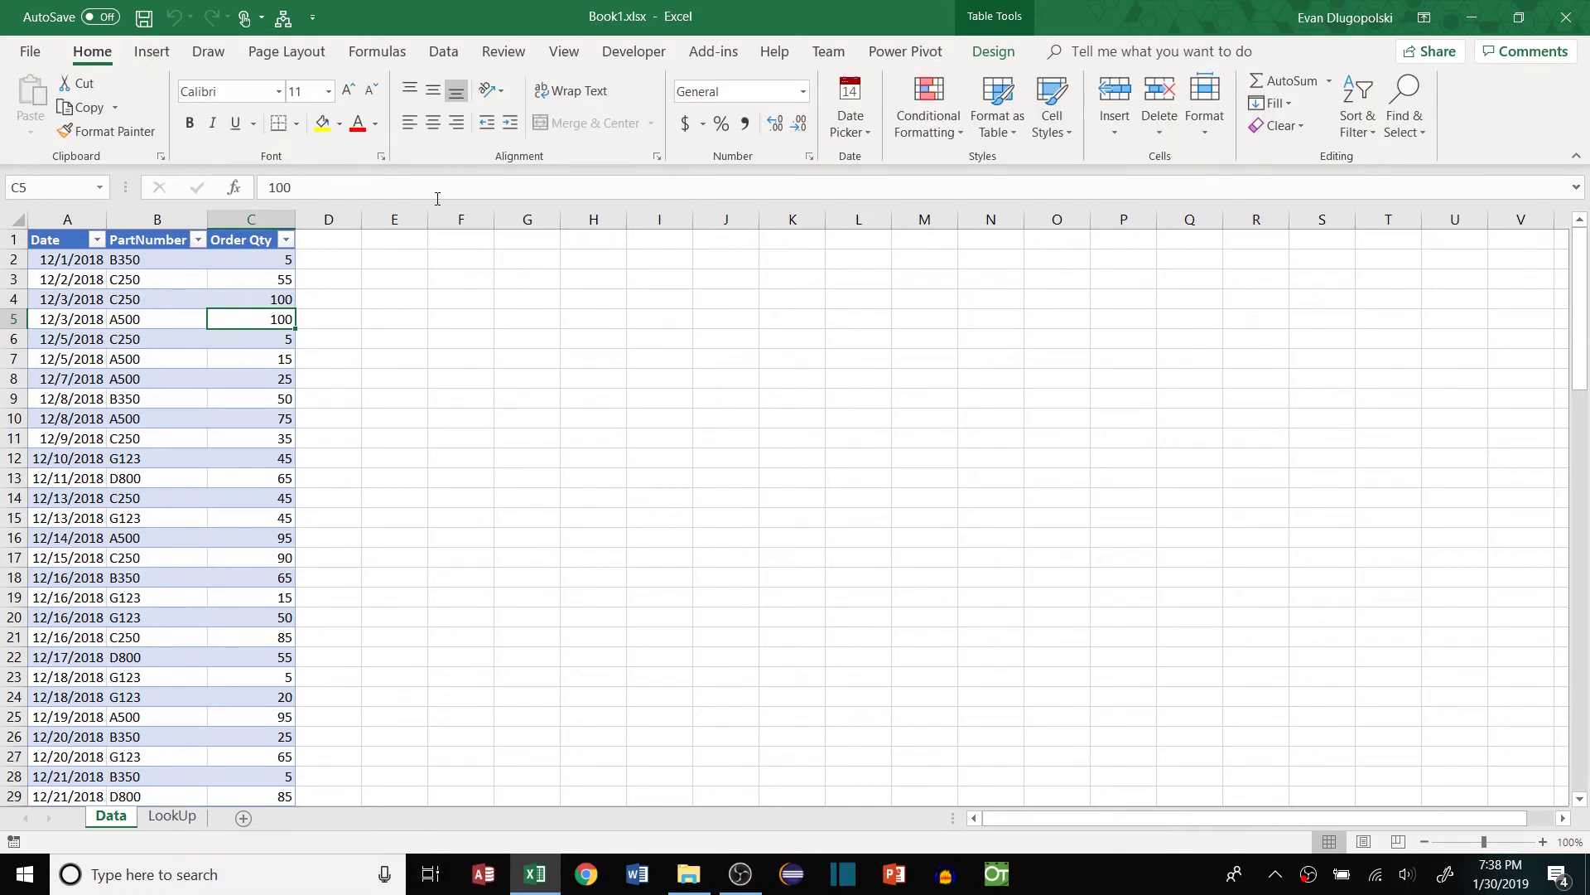
Step: Inspect the Order Qty values 100, 5 and 50 in column C
left_click_drag(299, 319, 268, 329)
left_click(278, 303)
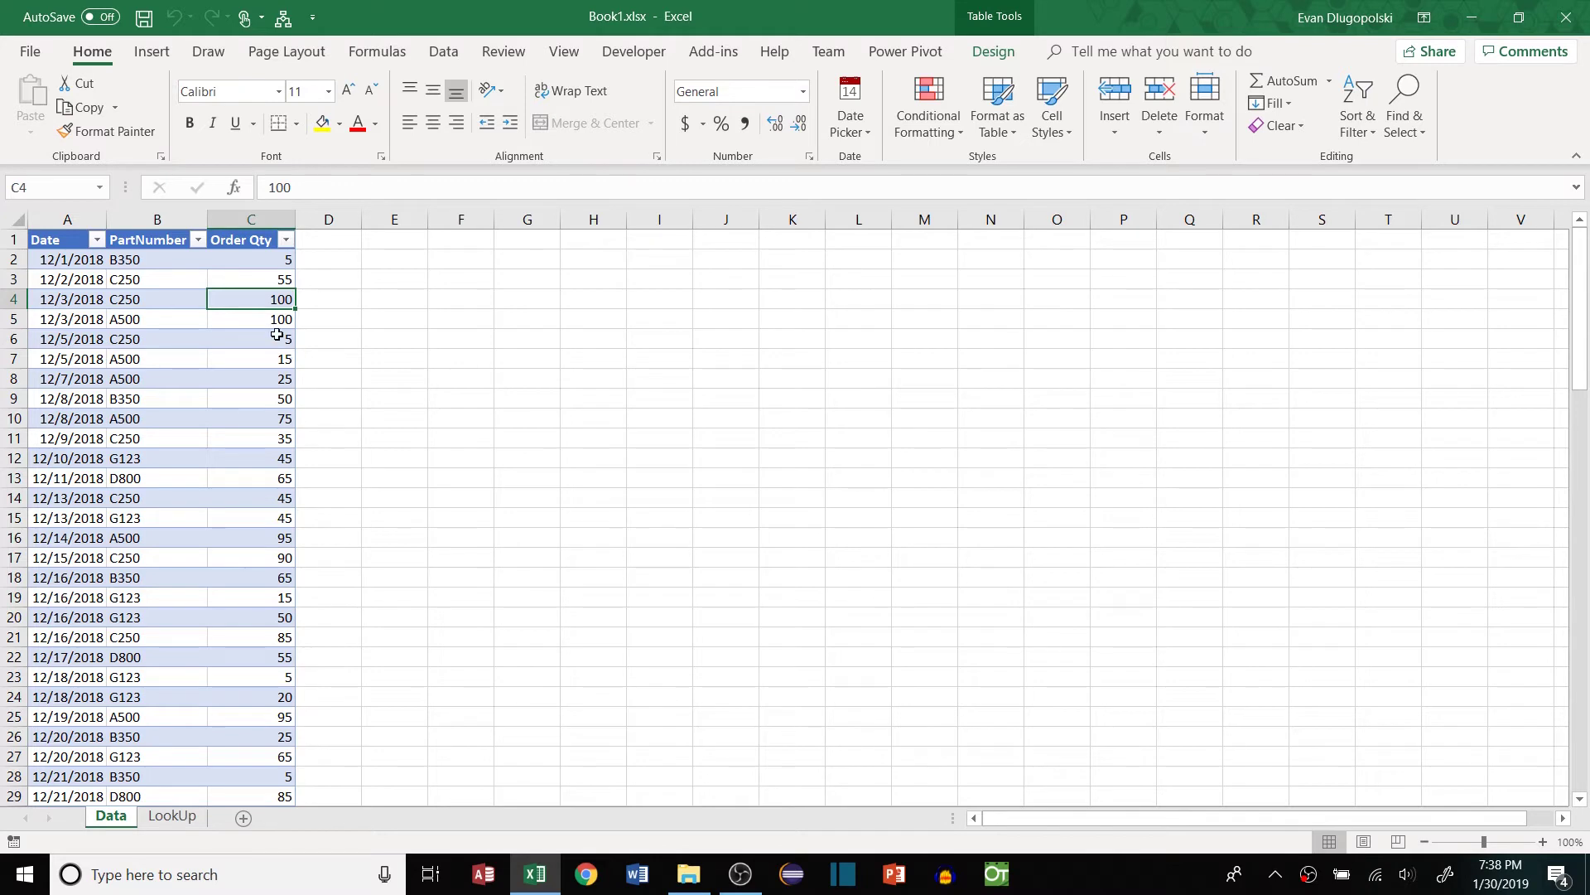
left_click(277, 337)
left_click(265, 299)
left_click(273, 335)
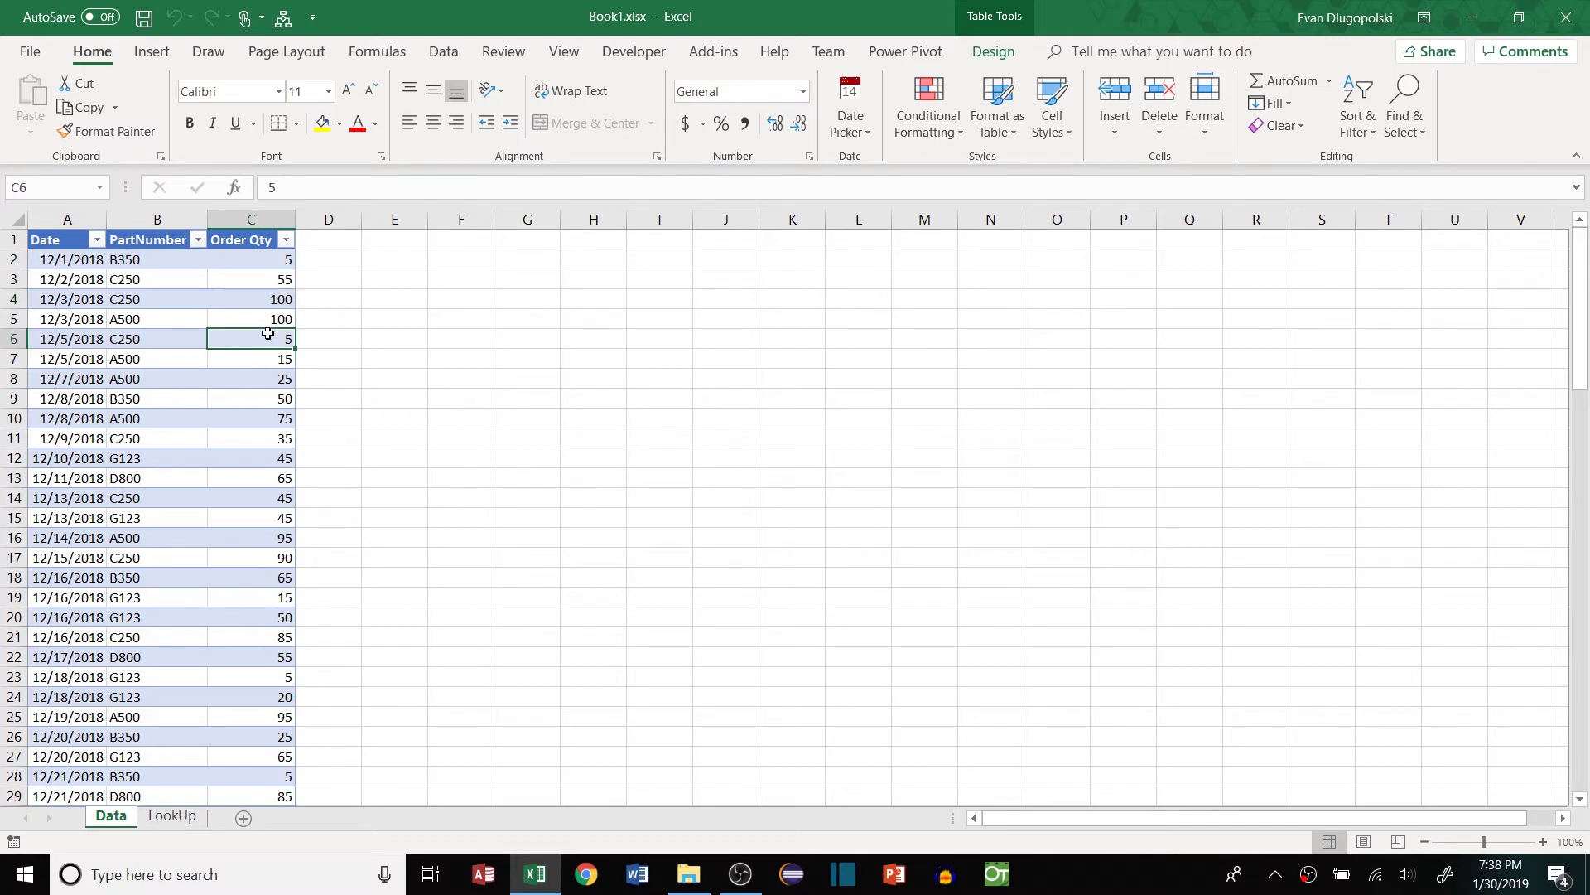
left_click(275, 395)
scroll(280, 455, "down", 3)
scroll(280, 455, "up", 3)
left_click(240, 340)
left_click(259, 305)
left_click(323, 258)
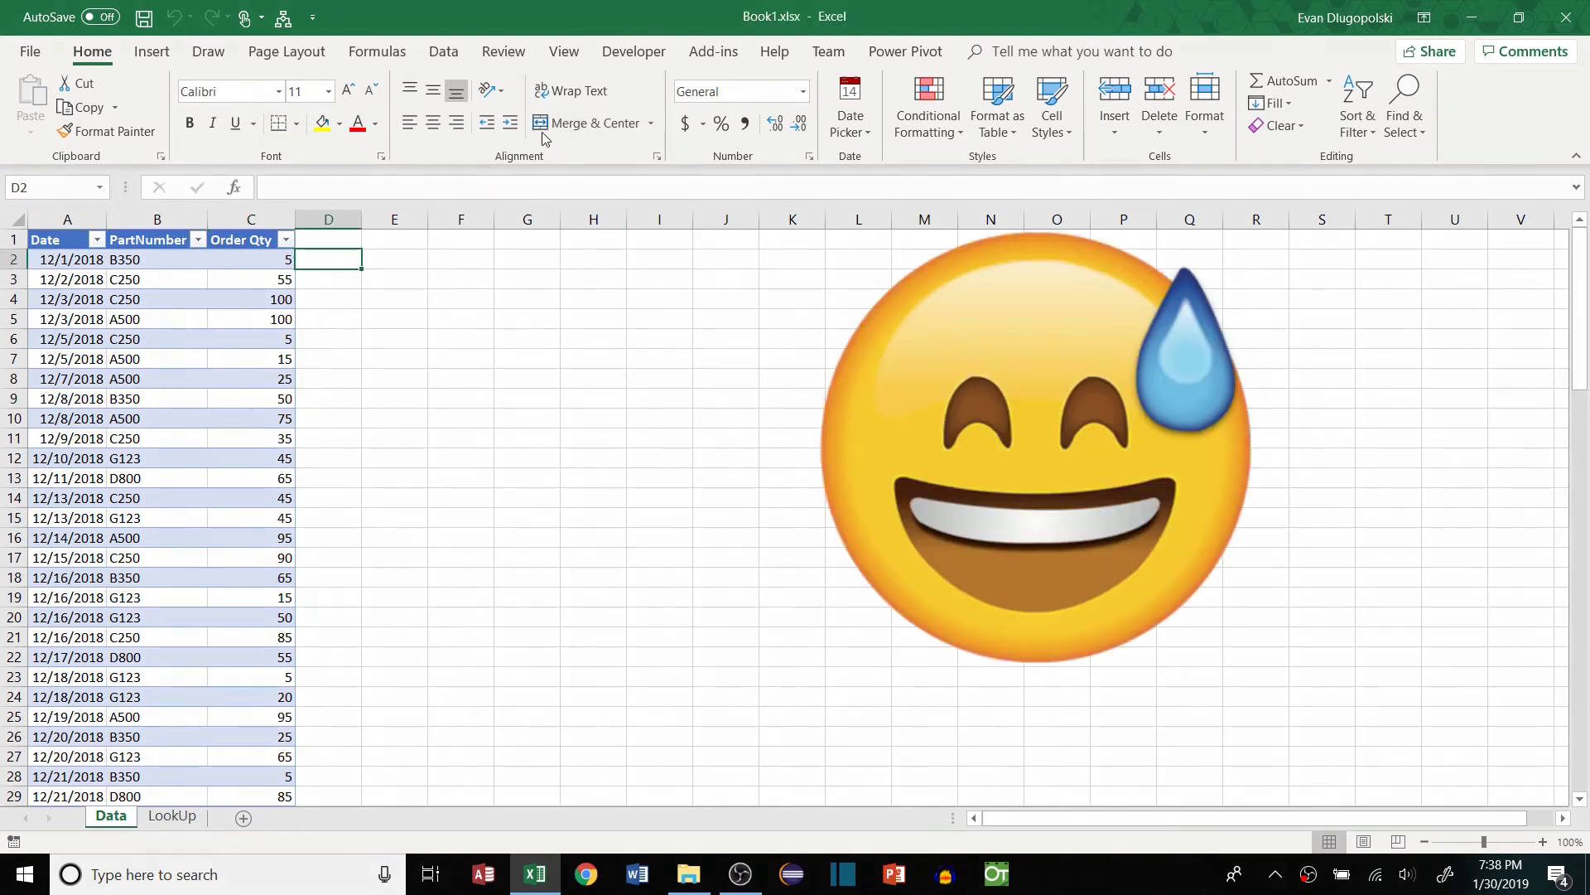
left_click(272, 266)
Step: Select the entire data table from A1 with Ctrl+Shift+End
left_click(81, 242)
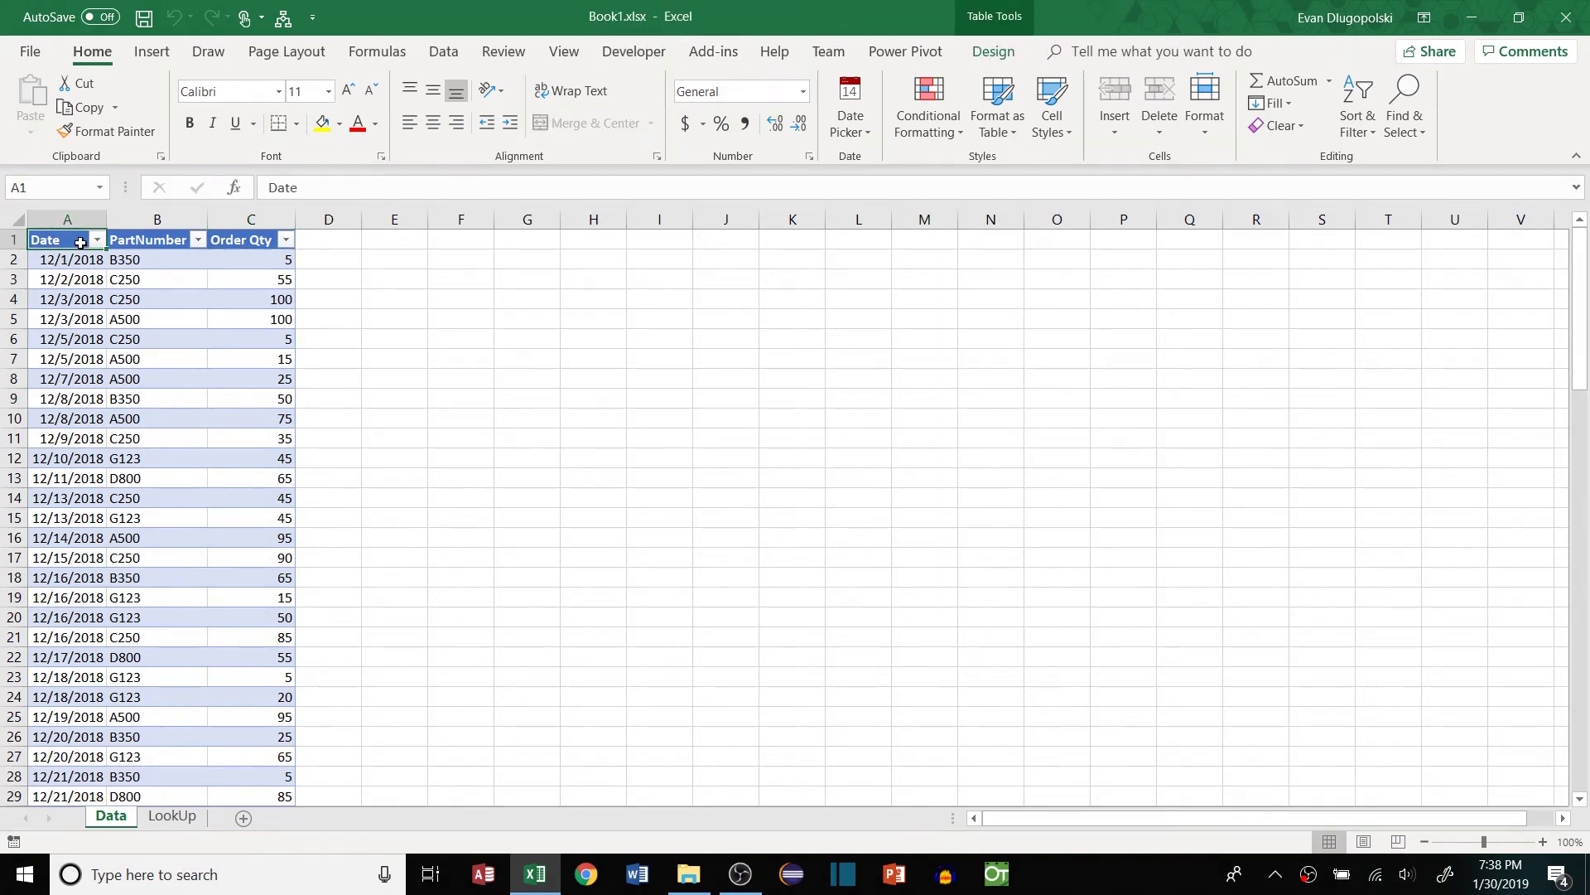
key("ctrl+shift+End")
scroll(315, 639, "up", 20)
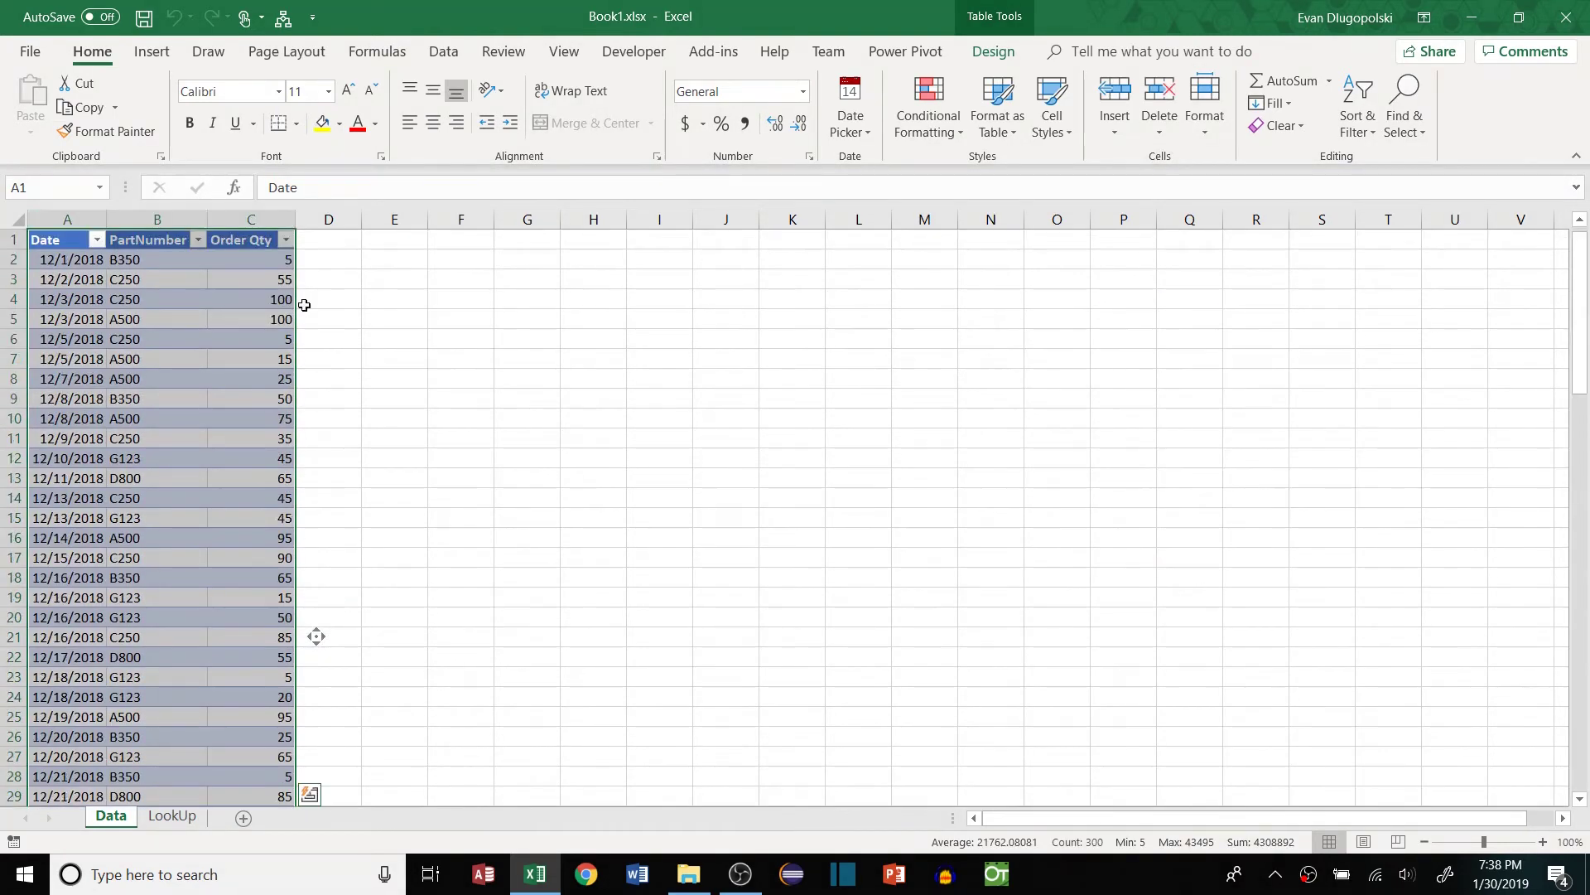
Step: Insert a PivotTable from Table2 on a new sheet, adding the data to the Data Model
left_click(152, 52)
left_click(39, 99)
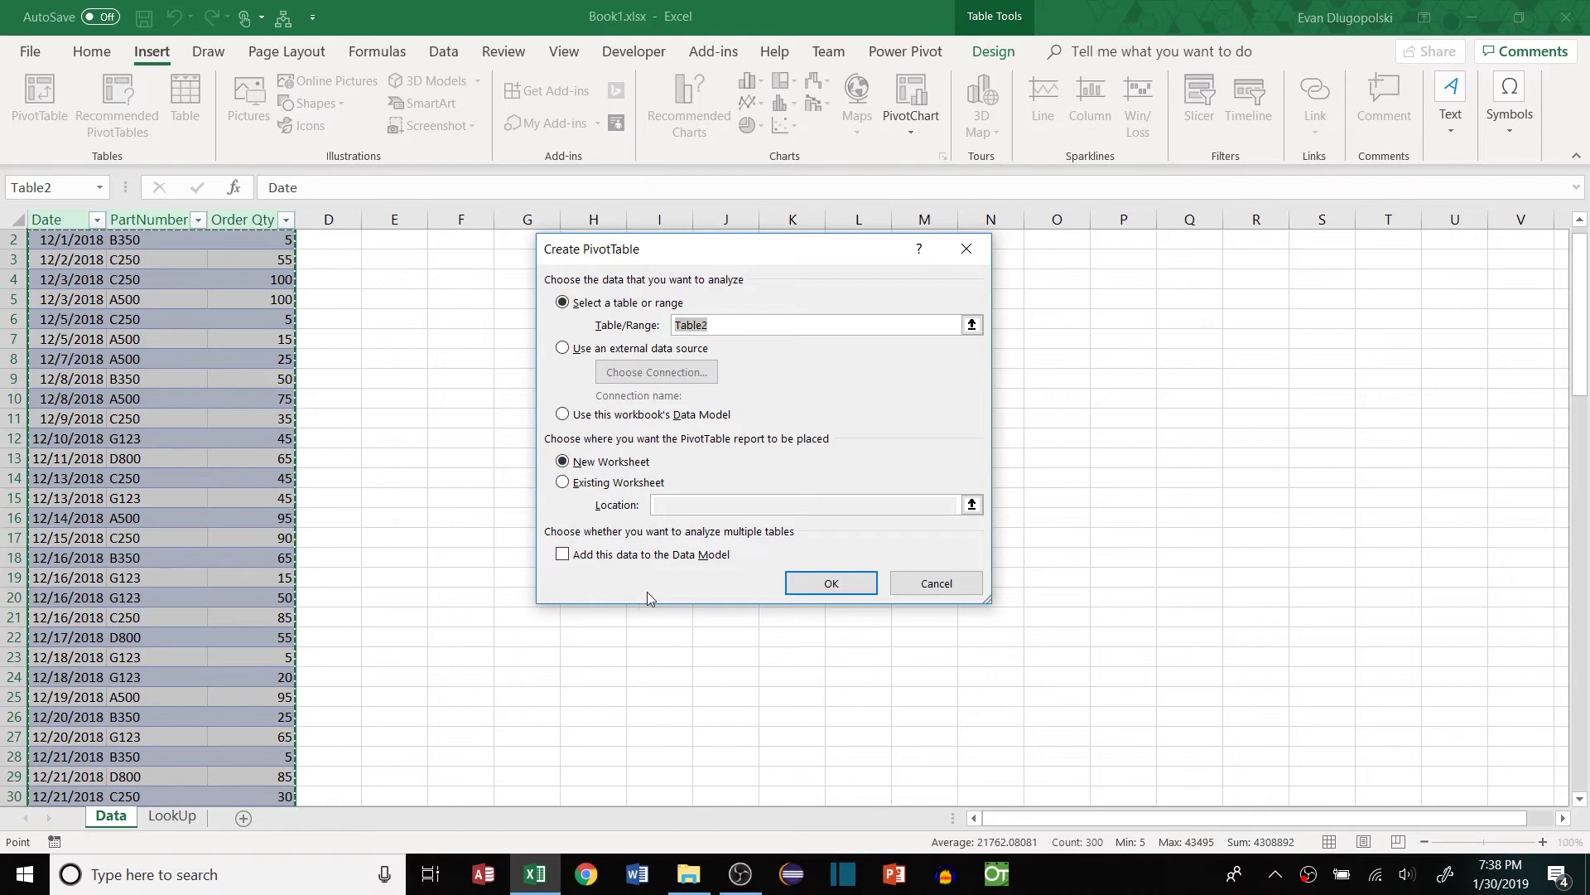
left_click(564, 555)
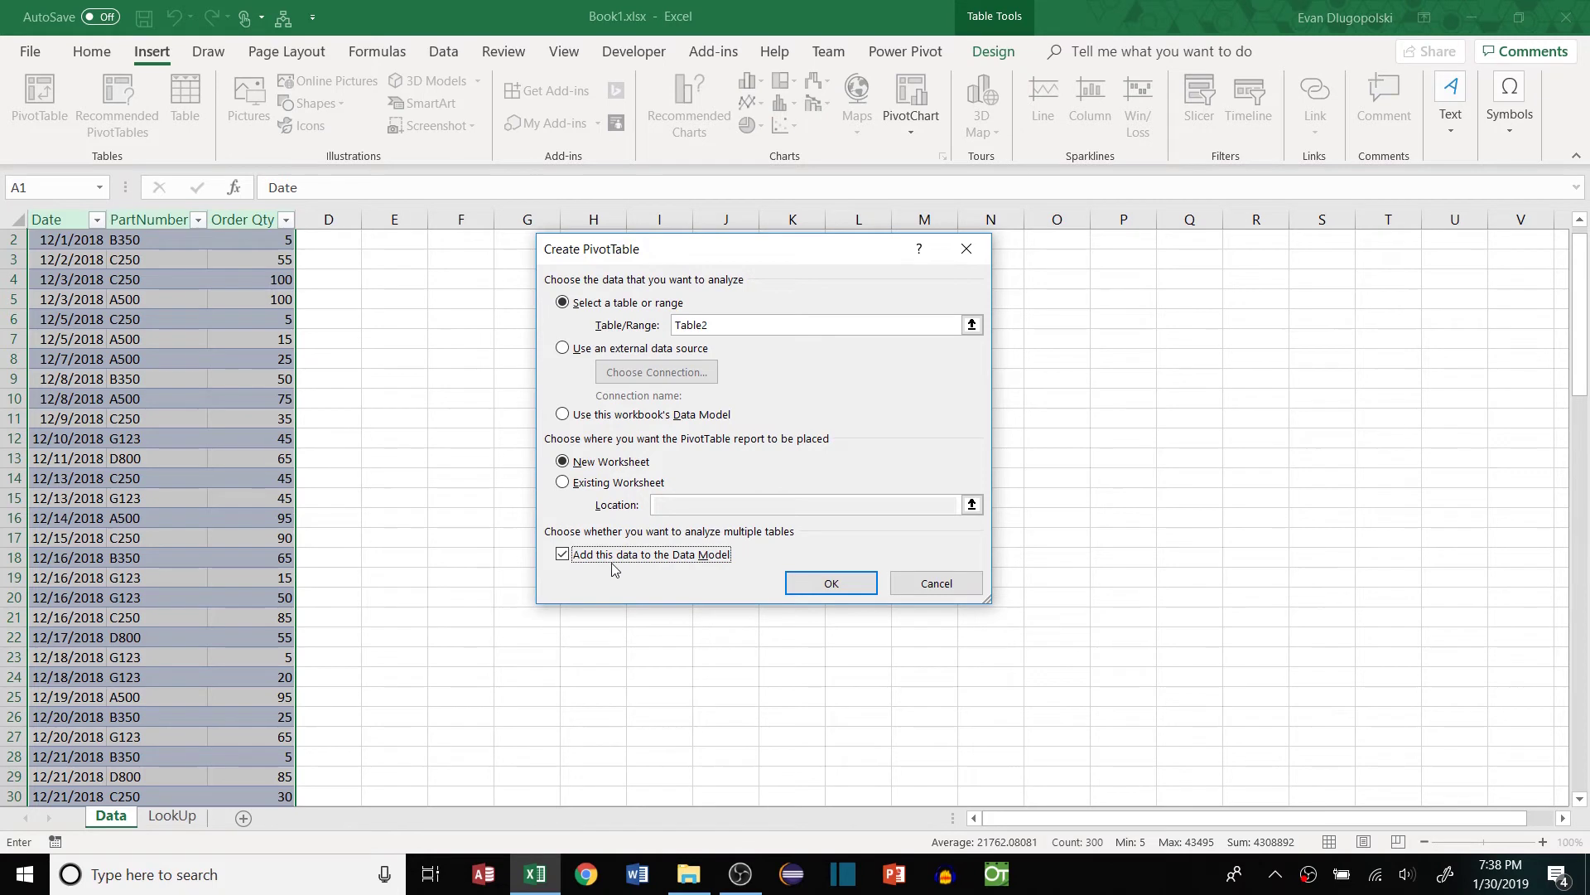
left_click(831, 583)
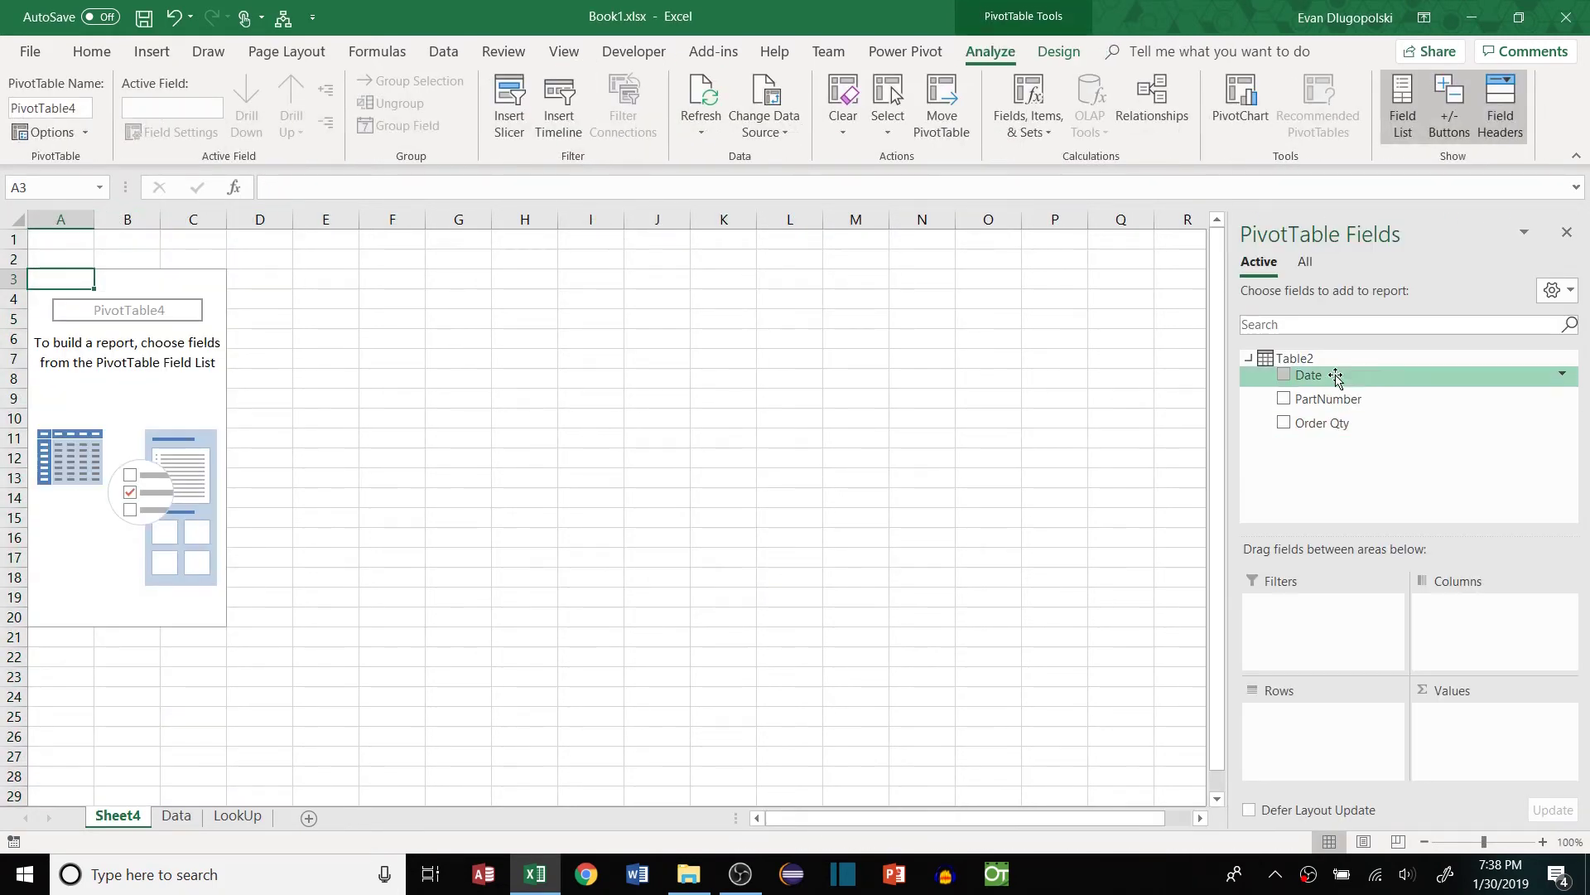
Step: Put PartNumber in rows and Sum of Order Qty in values, Grand Total 5590
left_click_drag(1330, 398, 1504, 750)
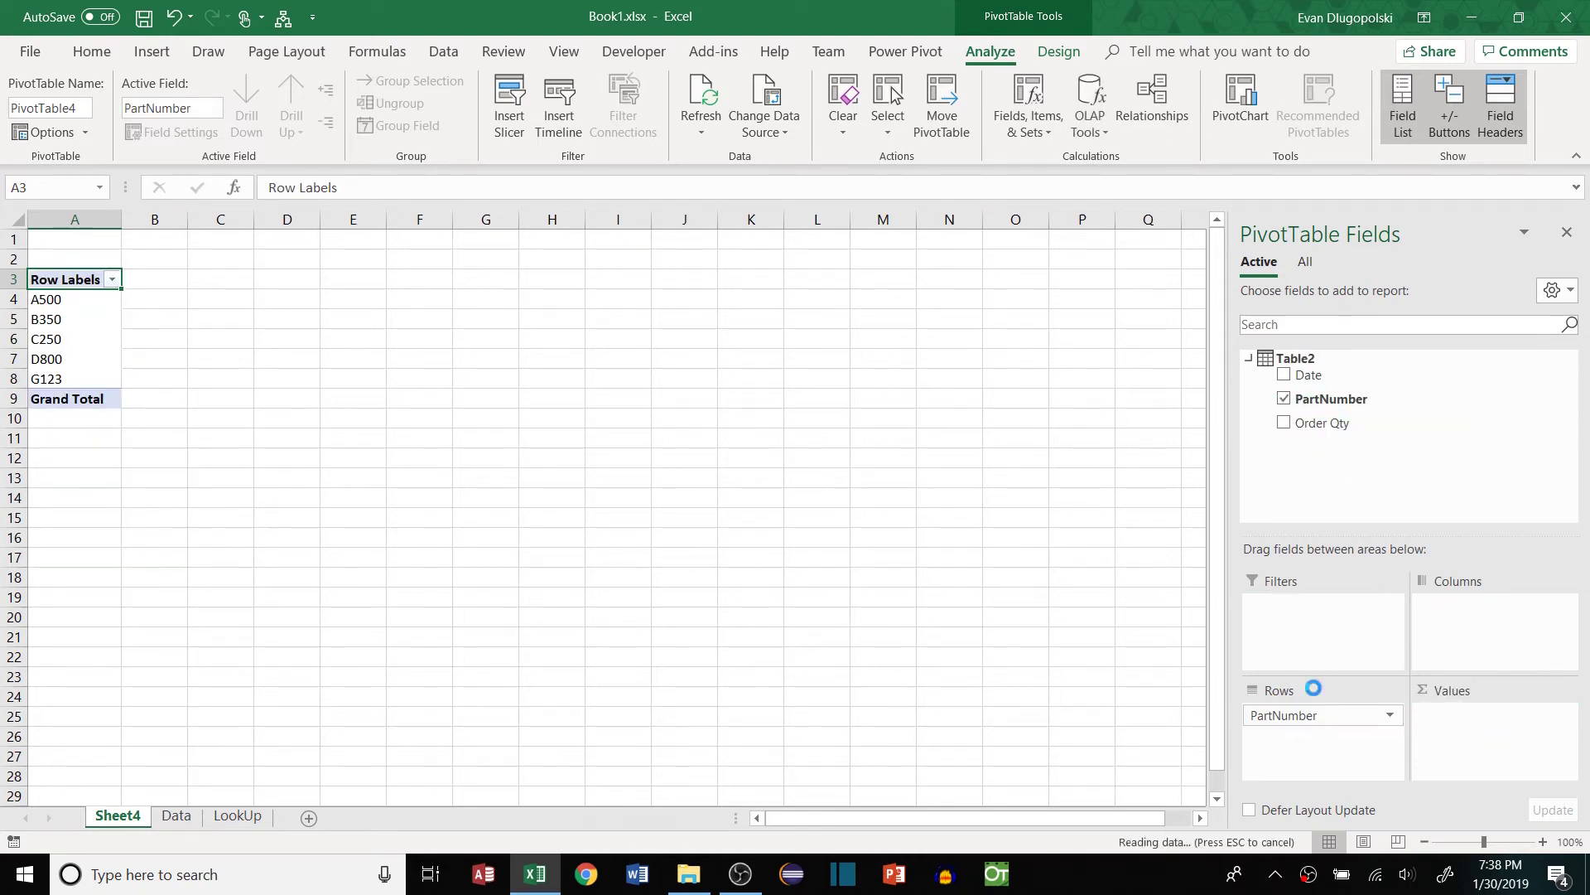
left_click(133, 318)
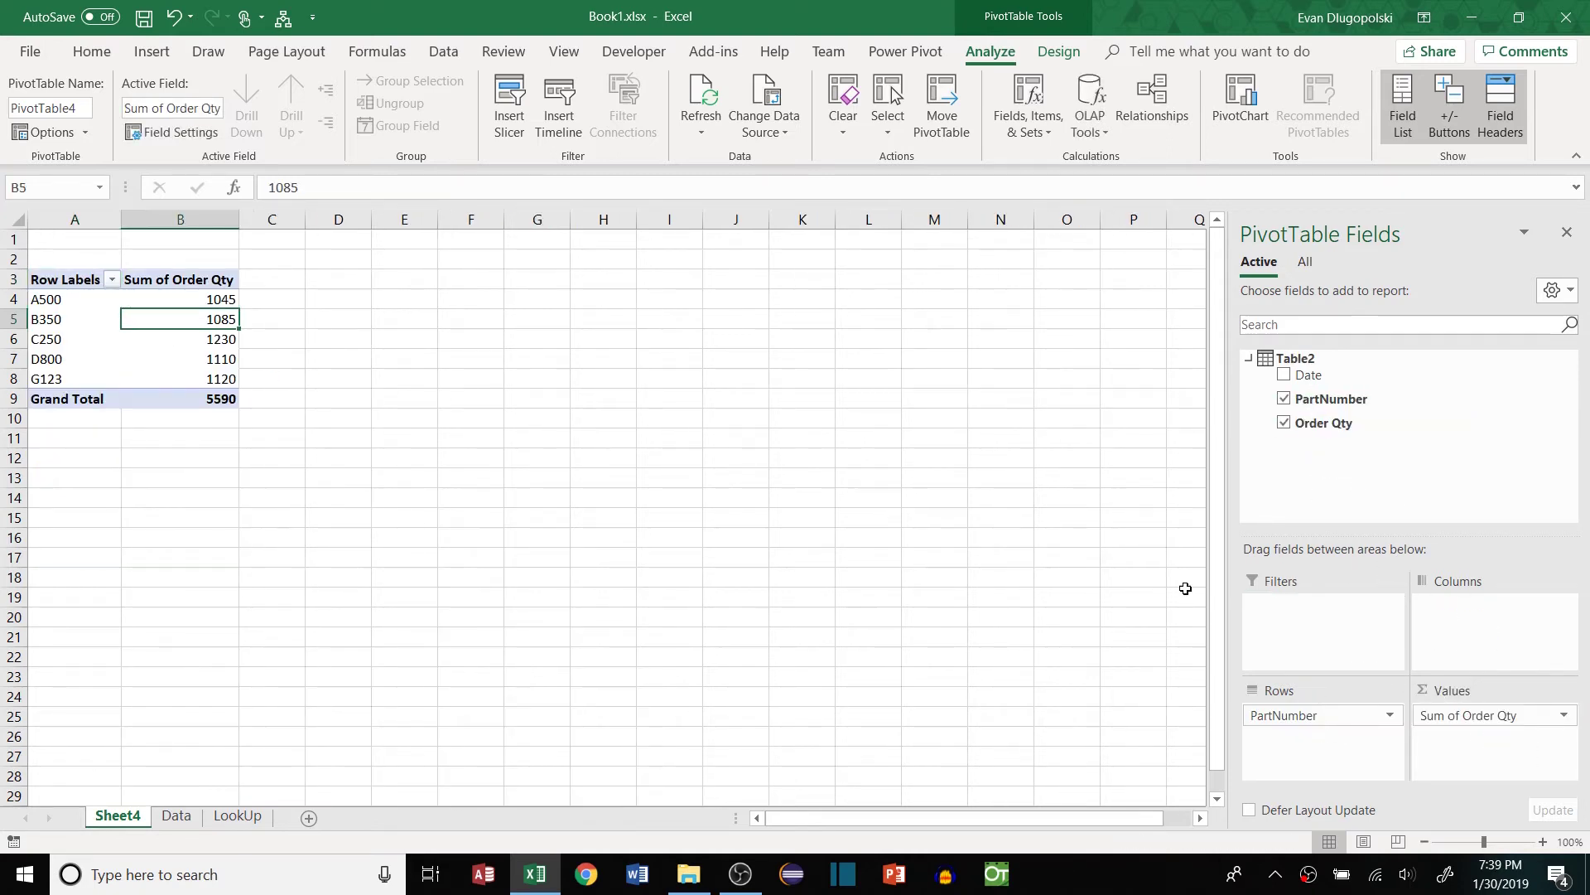
left_click_drag(1503, 717, 1306, 456)
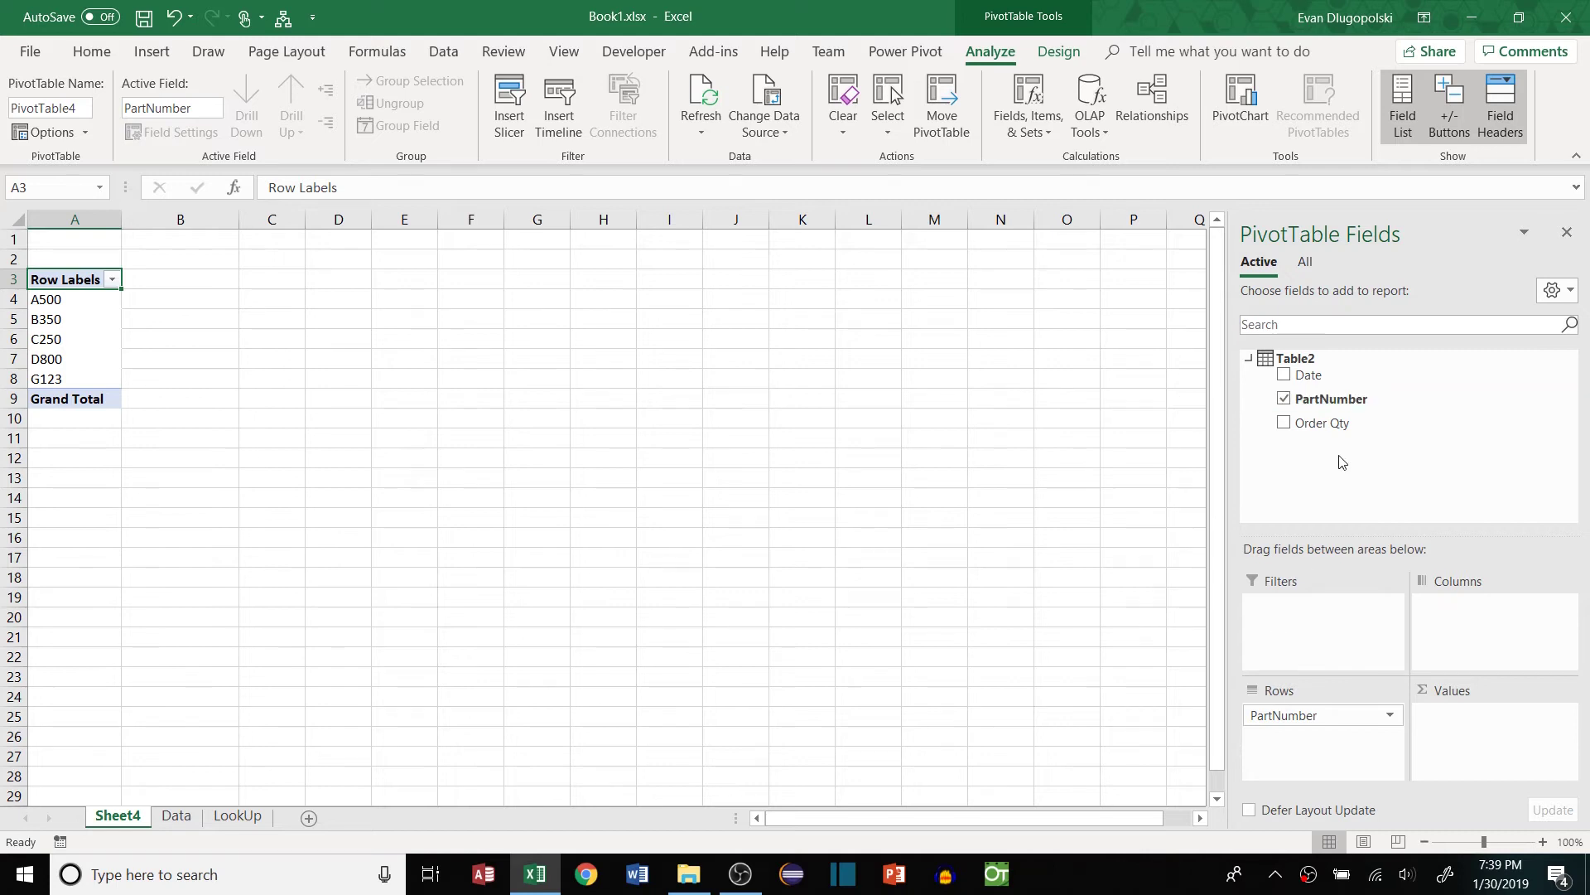
left_click(1284, 422)
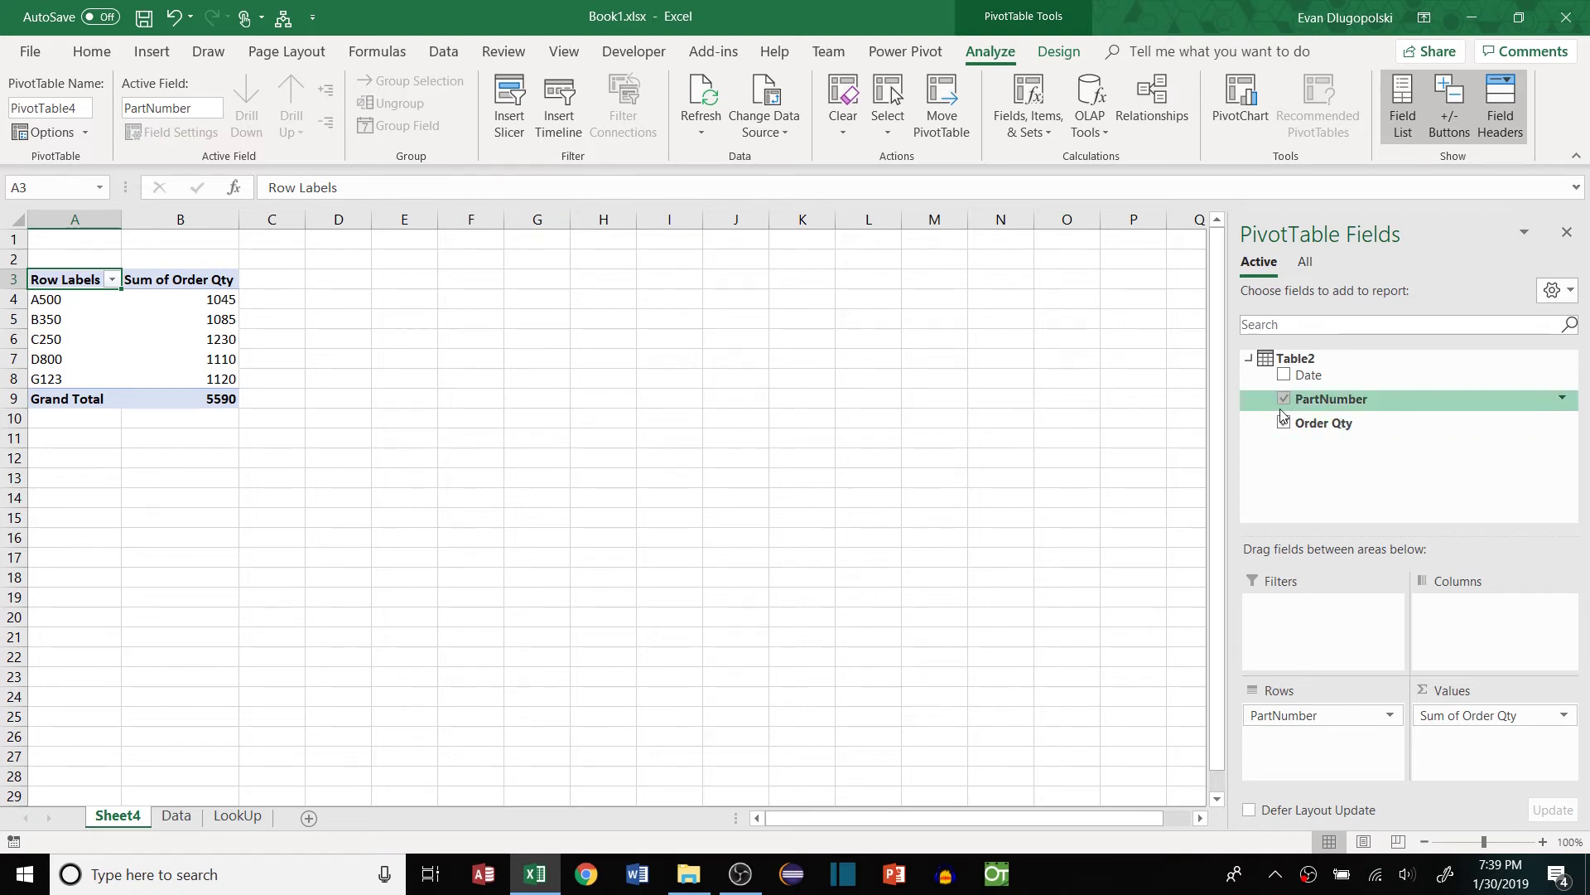
Step: Add Table2 measure OrderQtyMedian defined as =MEDIAN([Order Qty]) with Number format
right_click(1304, 362)
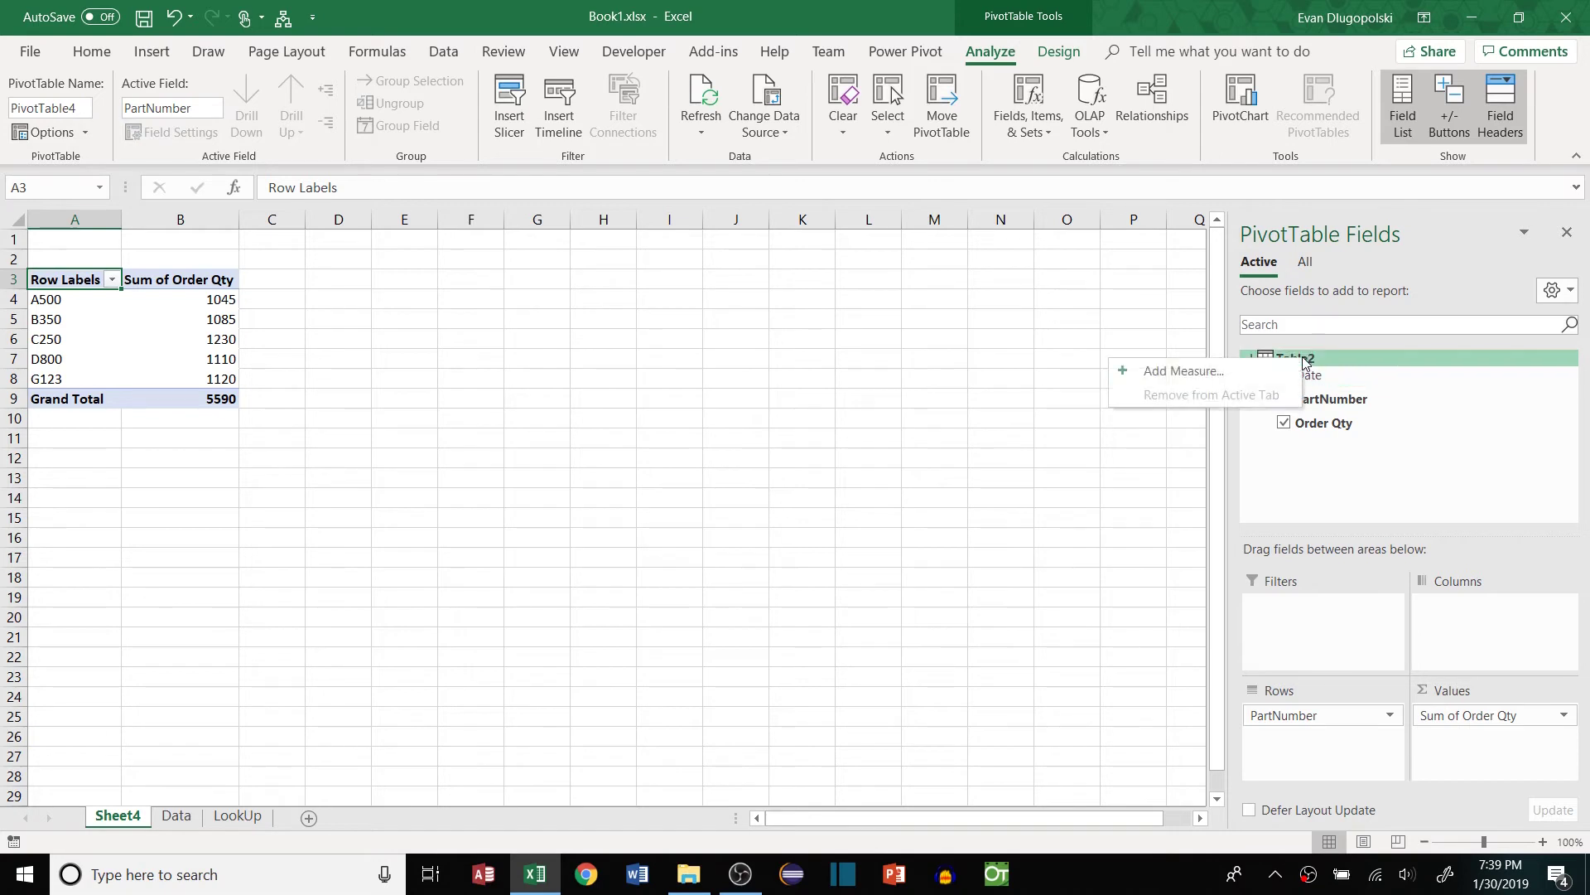
left_click(1183, 371)
left_click(708, 257)
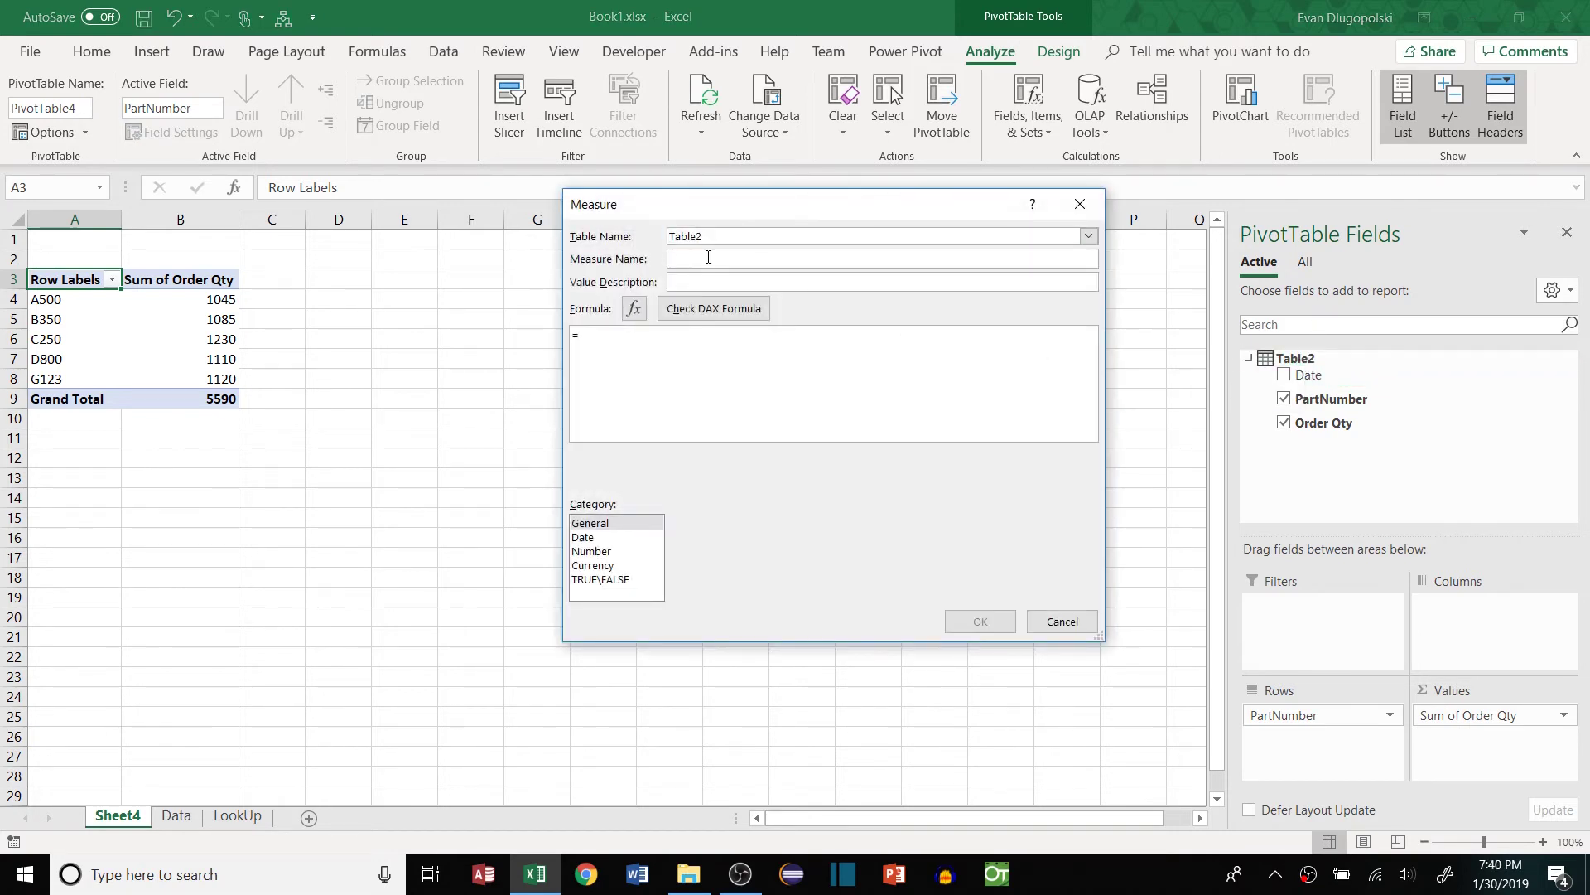
type("OrderQty")
type("median")
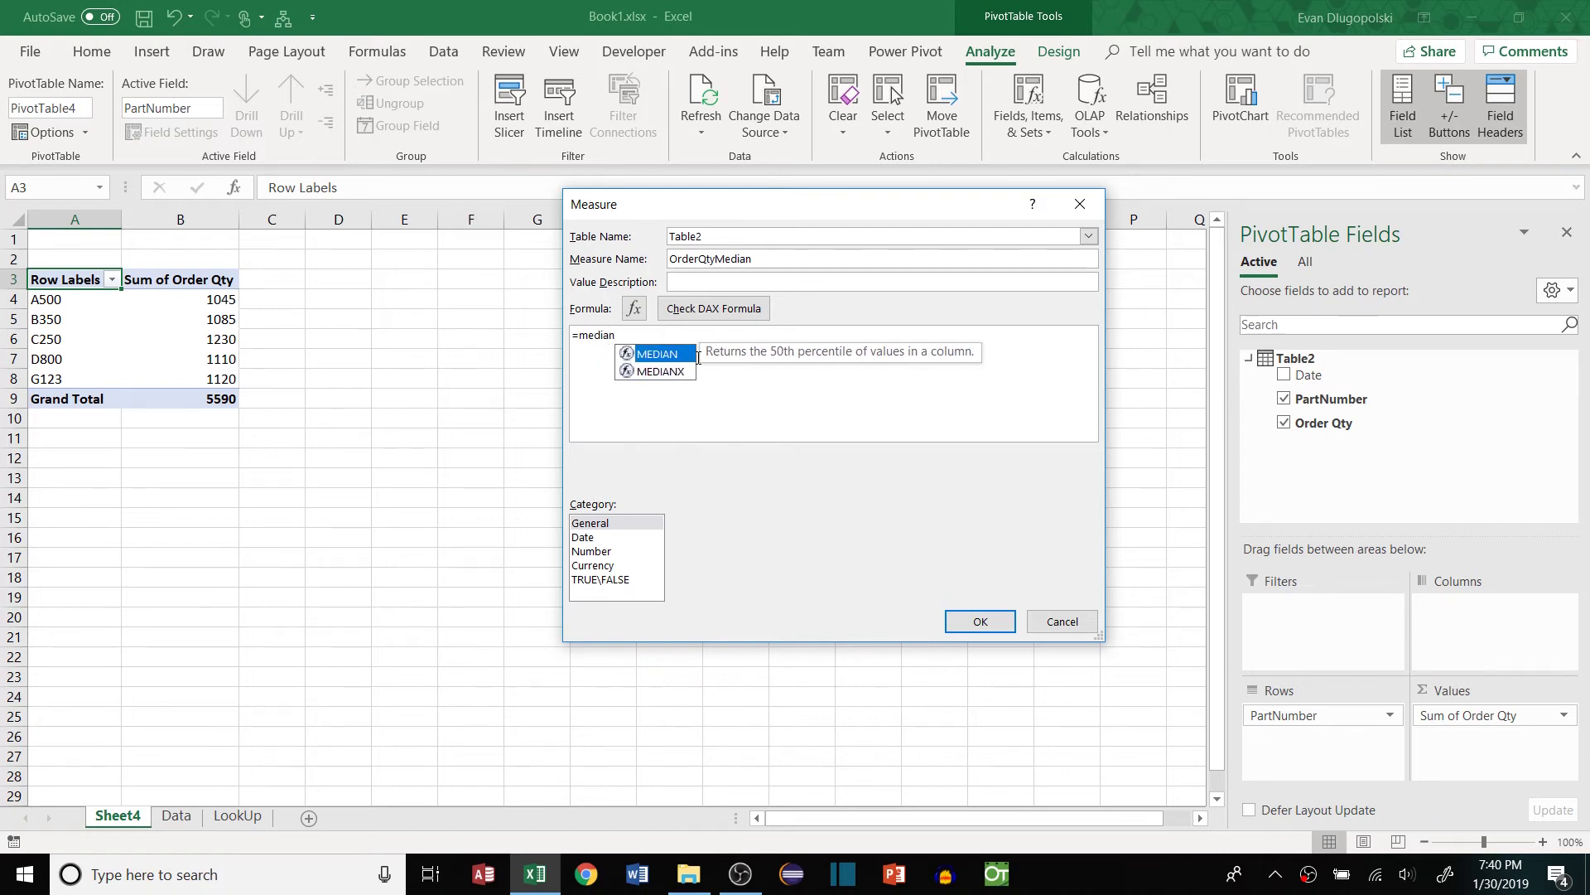
key("Tab")
double_click(672, 389)
type(")")
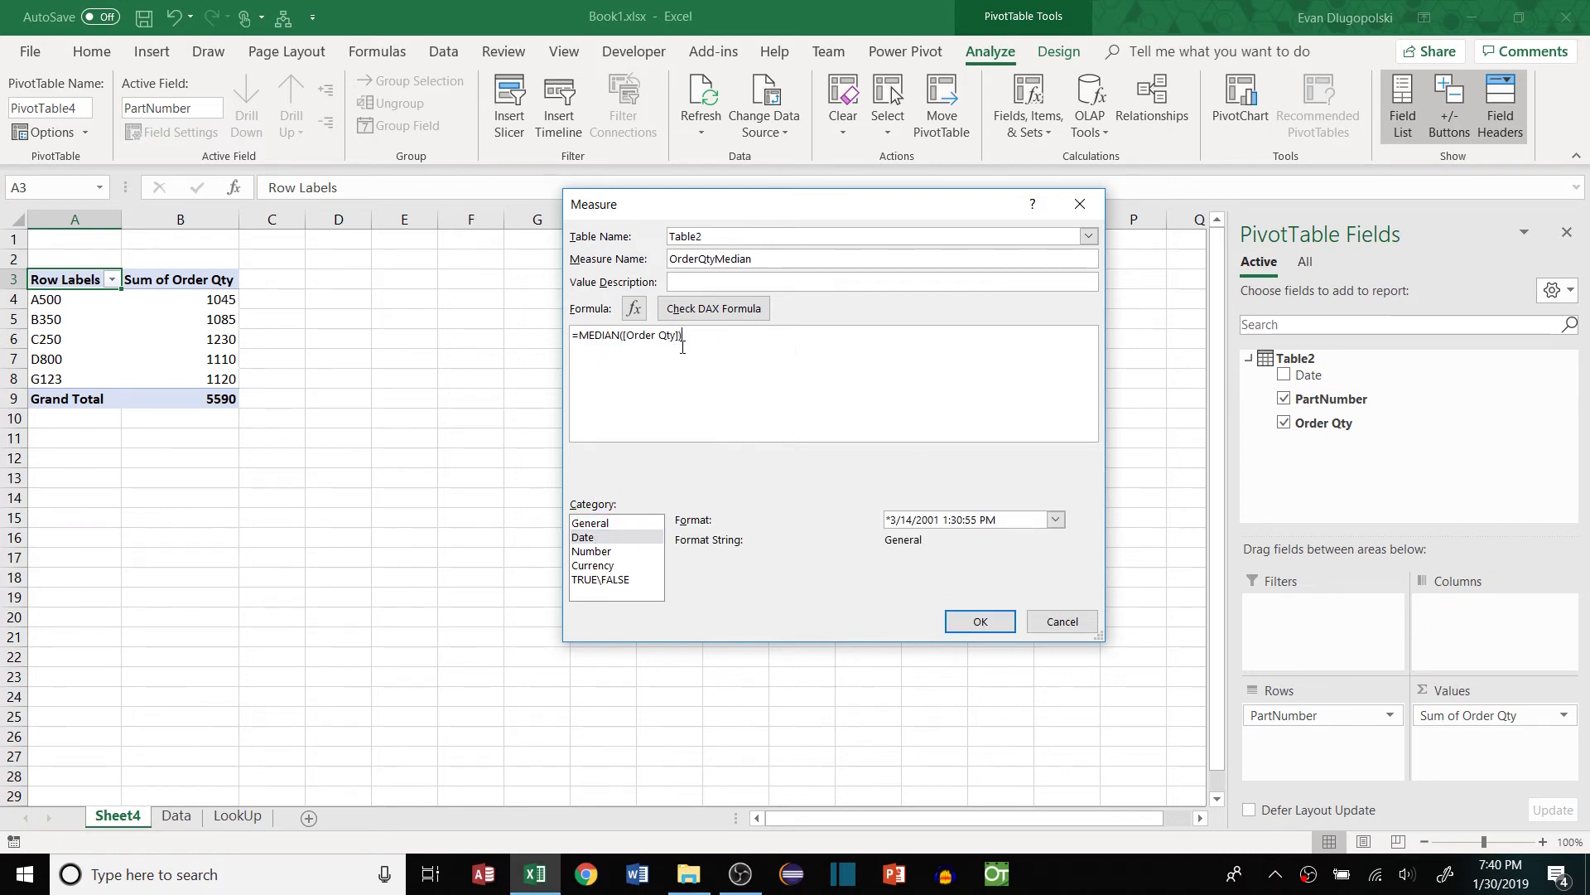
left_click(580, 525)
left_click(601, 553)
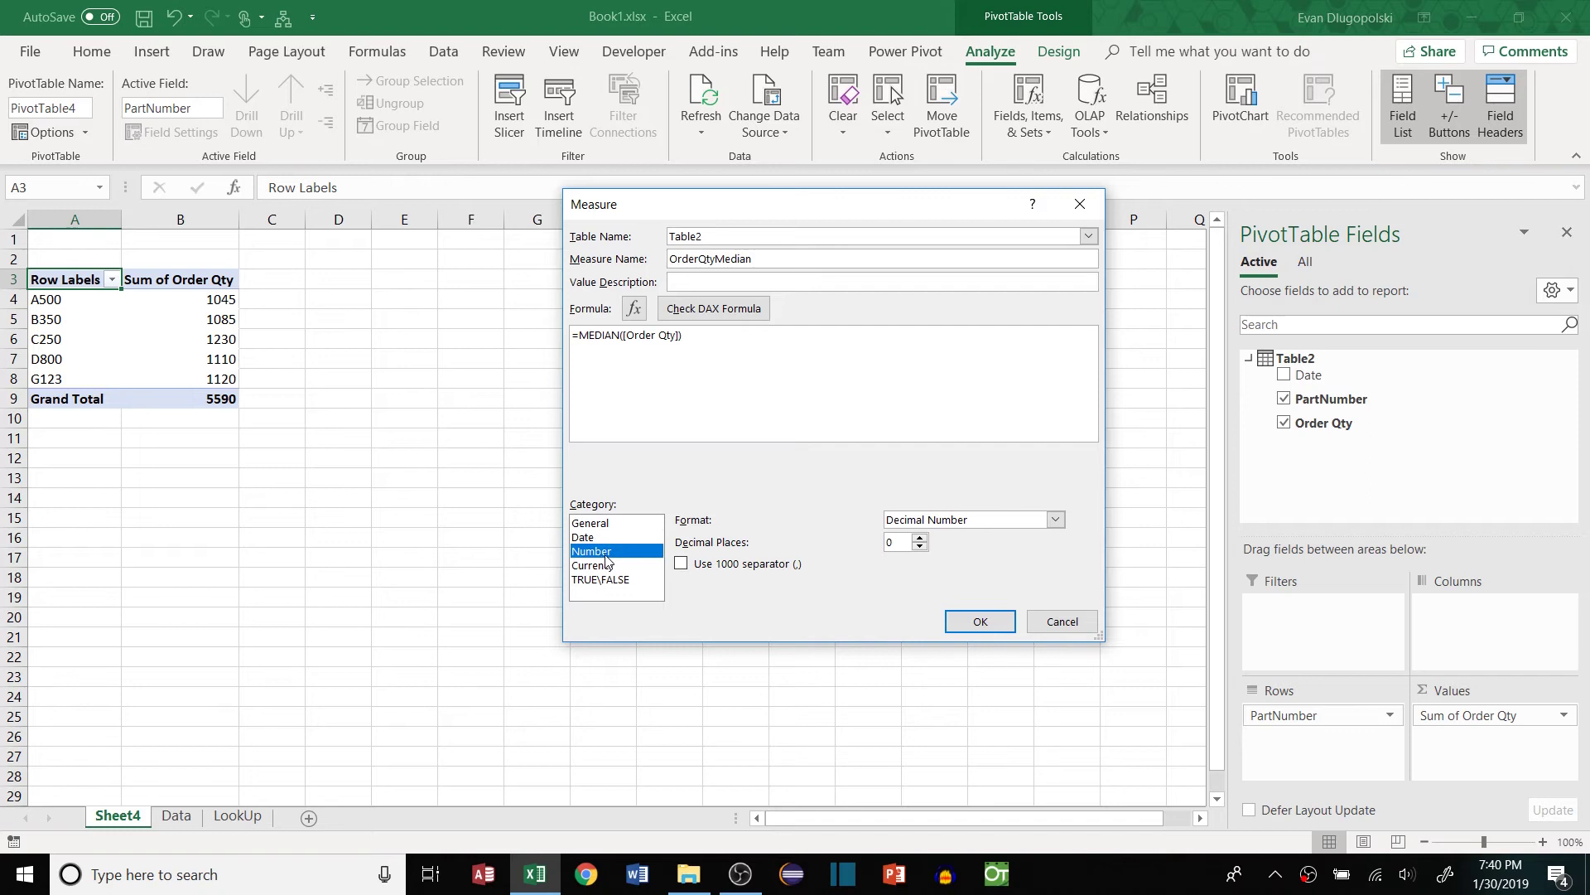
left_click(979, 622)
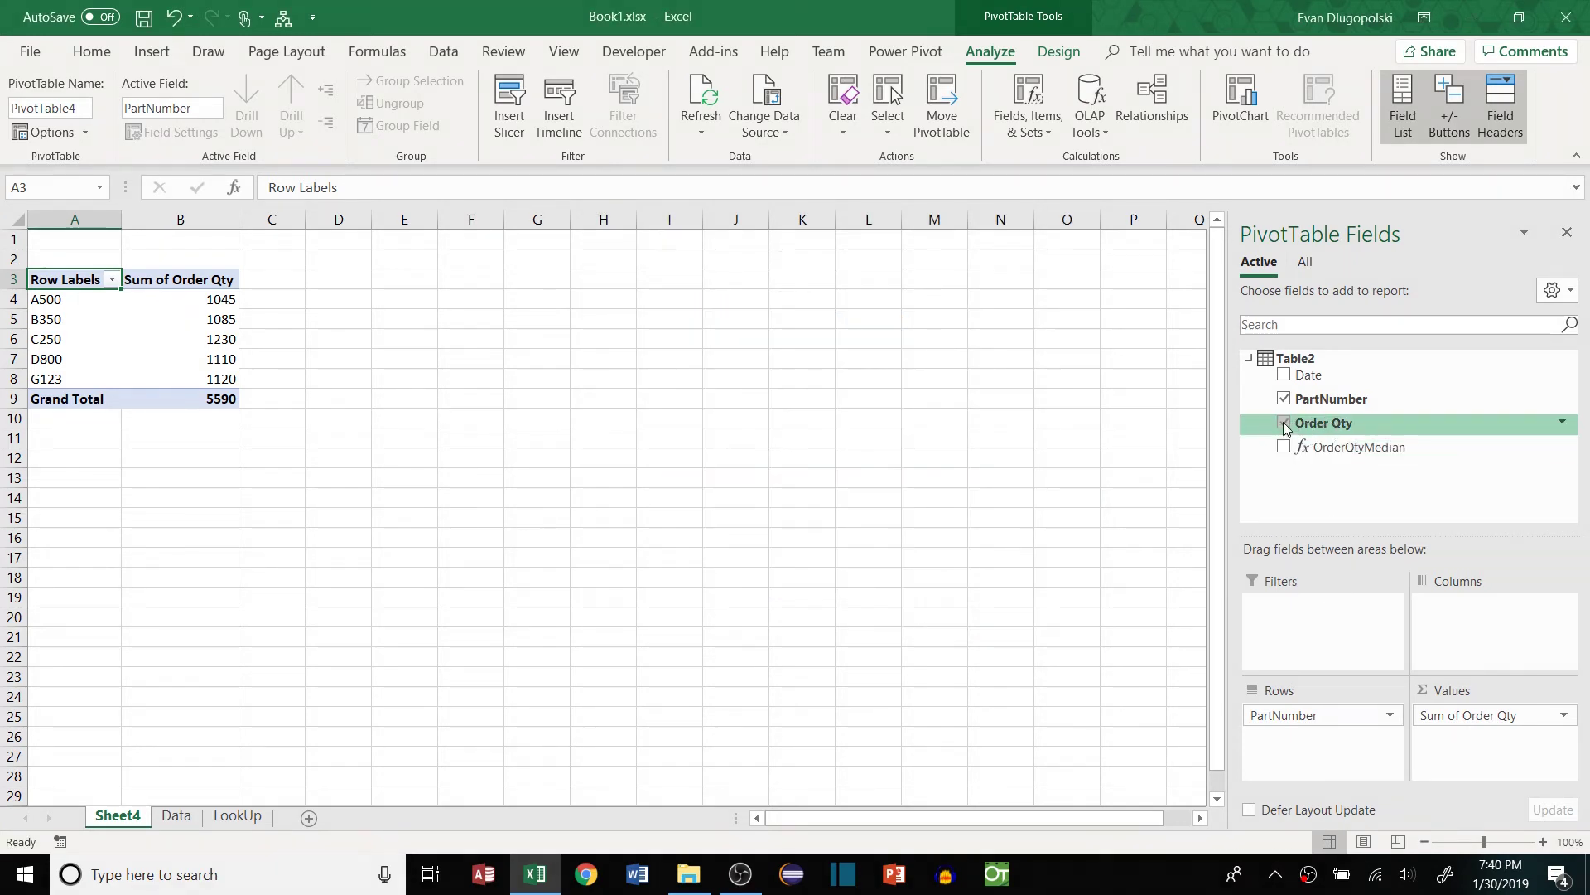
Step: Replace Sum of Order Qty with OrderQtyMedian in the per-part pivot values
left_click(1284, 423)
left_click_drag(1336, 455, 1458, 733)
left_click_drag(207, 300, 207, 379)
left_click(600, 458)
left_click_drag(211, 301, 206, 359)
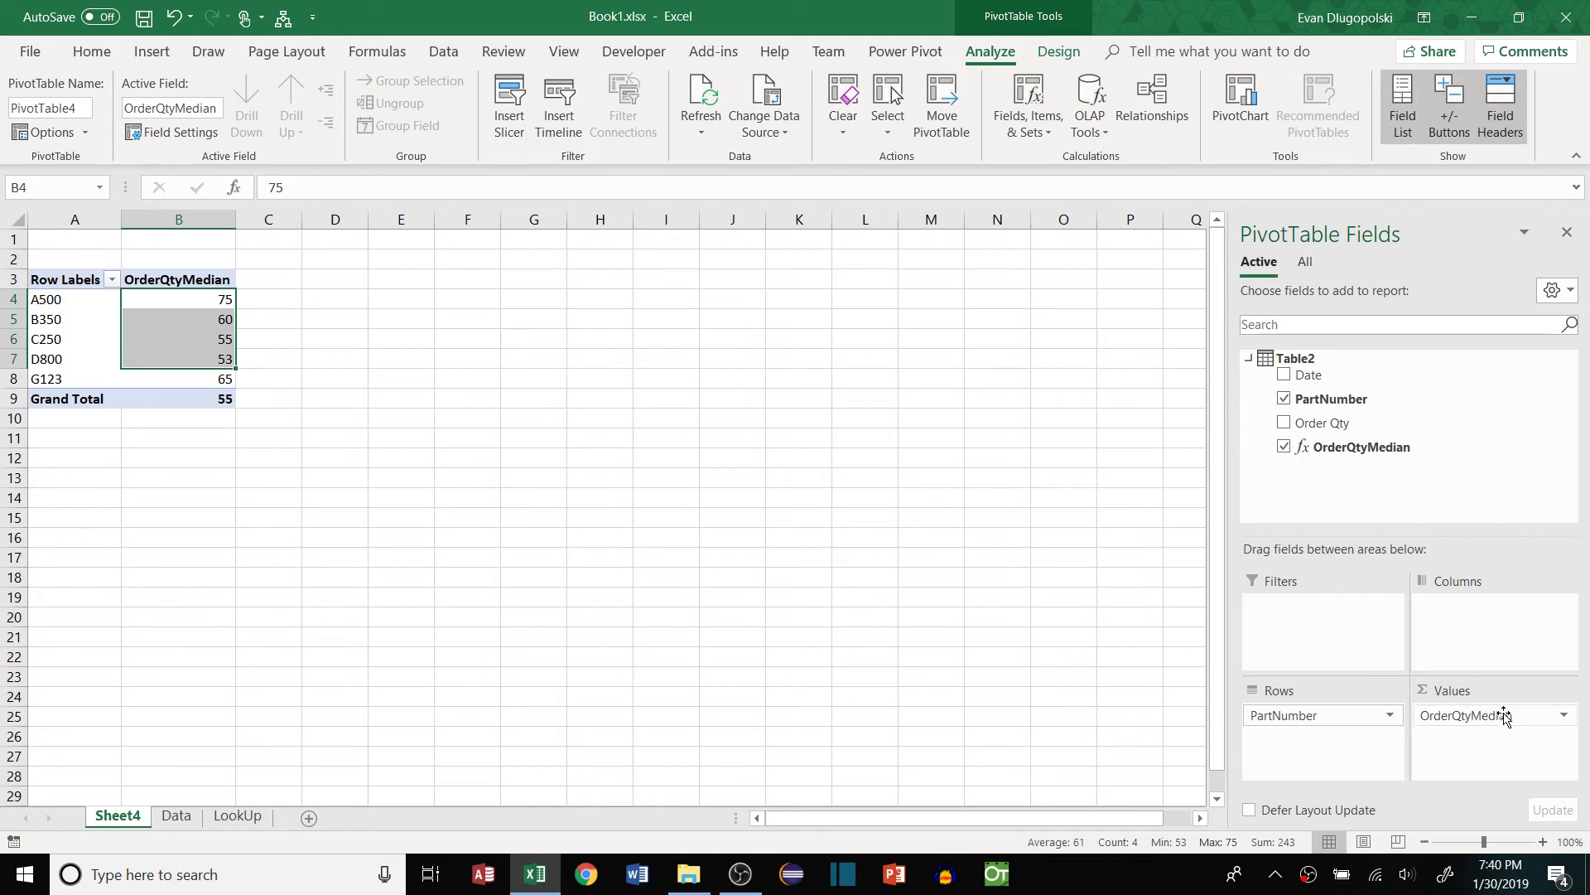
Step: Drop PartNumber from rows, compare medians for 12/2/2018 and 12/5/2018, then remove OrderQtyMedian
mouse_move(1299, 716)
left_mouse_down()
mouse_move(1326, 414)
mouse_move(1332, 550)
mouse_move(1303, 724)
left_mouse_up()
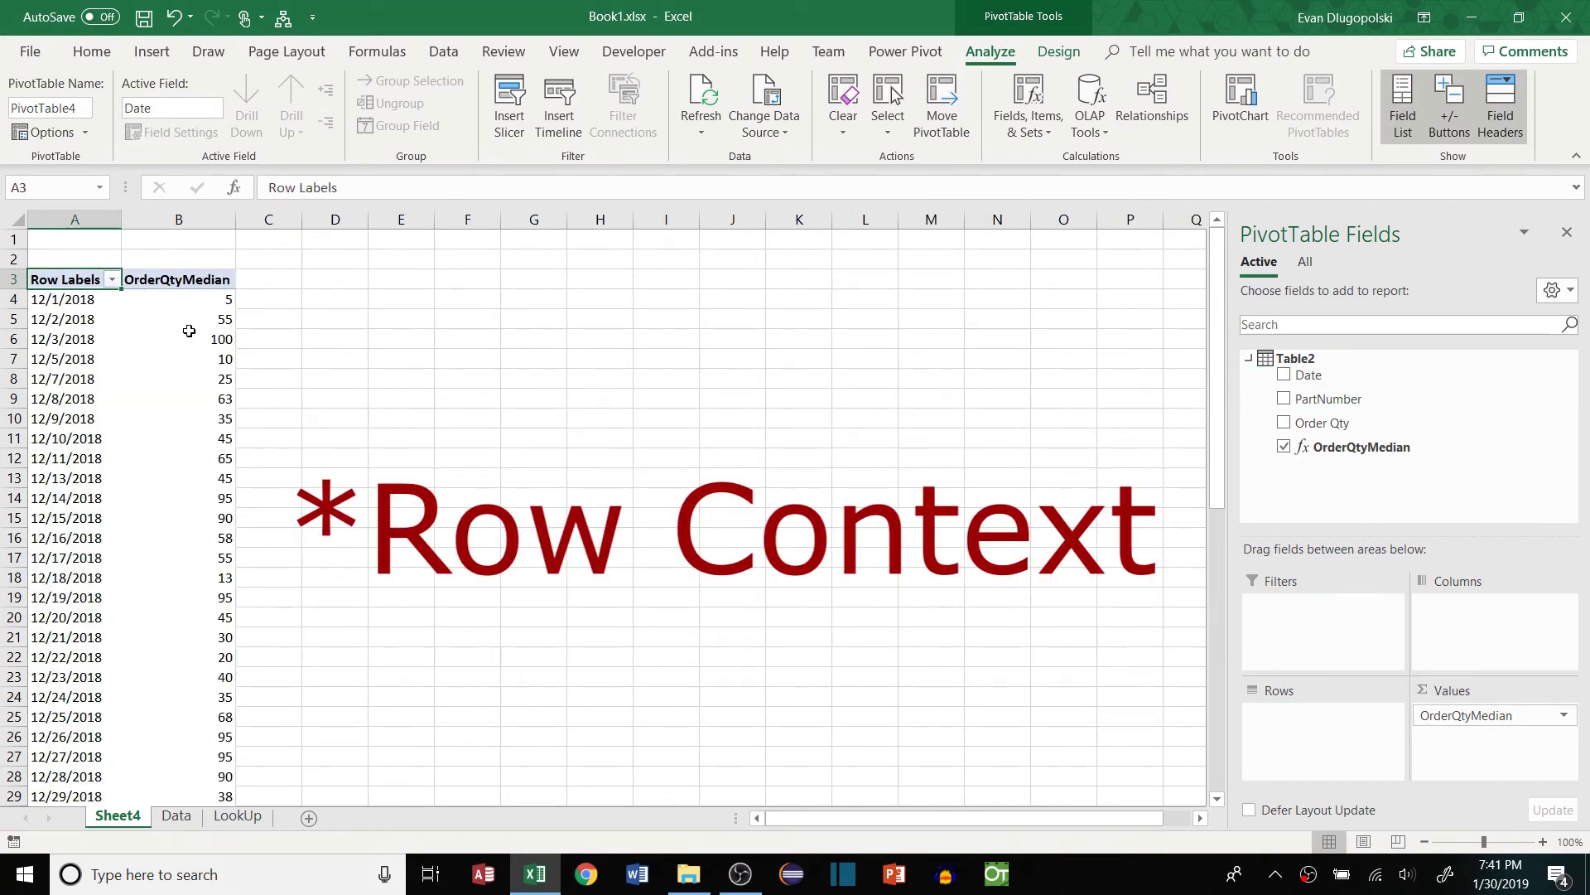
left_click(149, 315)
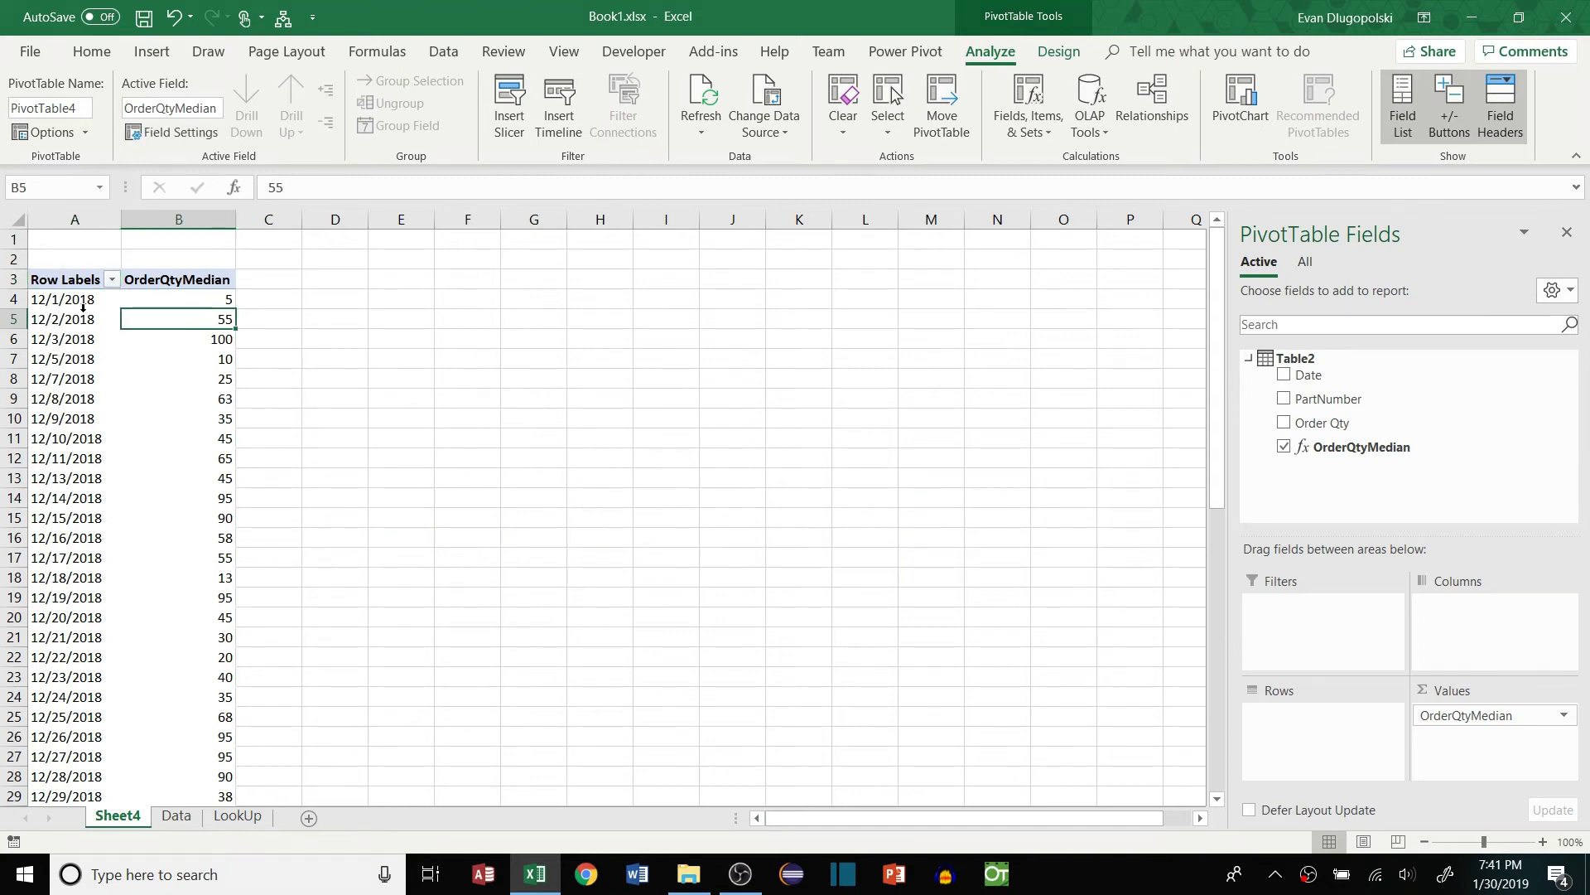
left_click(190, 358)
left_click(197, 321)
scroll(213, 390, "down", 9)
scroll(695, 477, "up", 9)
mouse_move(202, 354)
left_click_drag(1441, 715, 1367, 479)
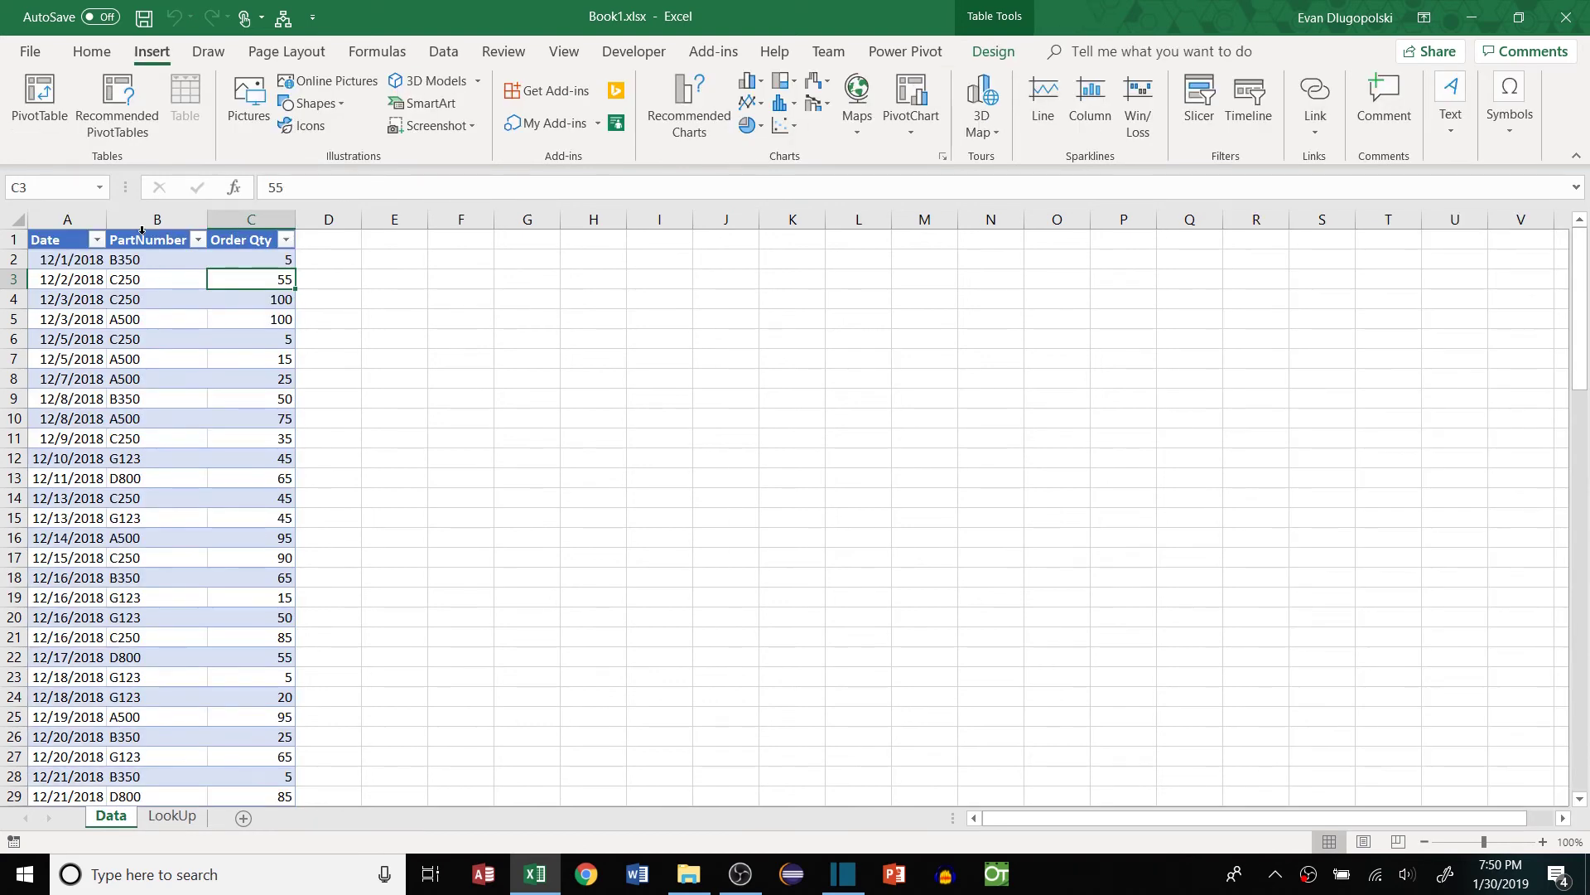
left_click(39, 100)
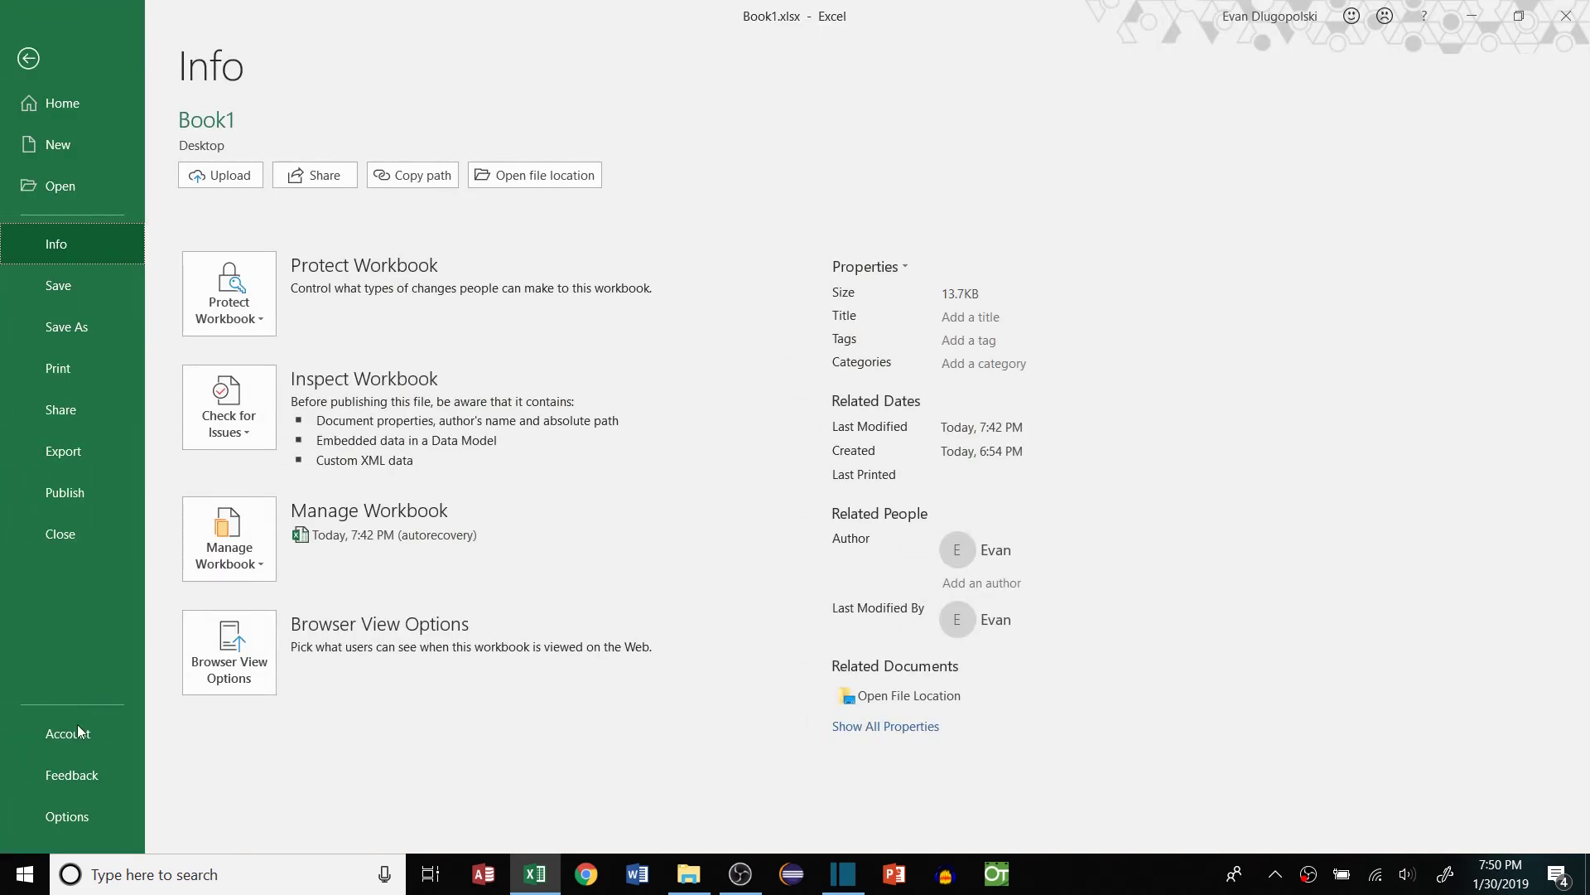
left_click(83, 816)
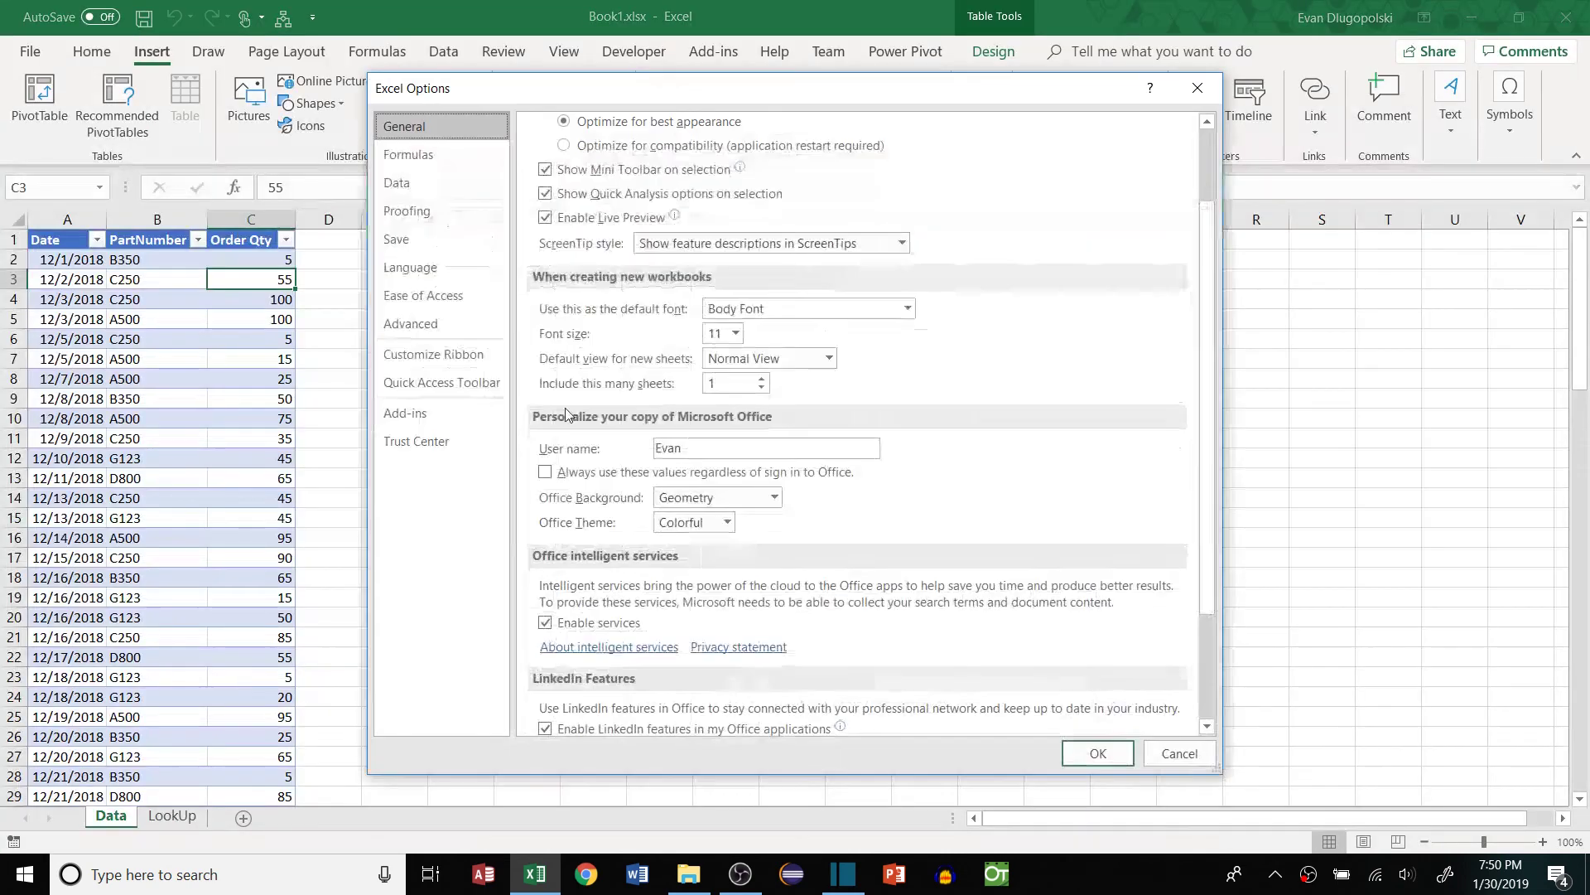
left_click(410, 413)
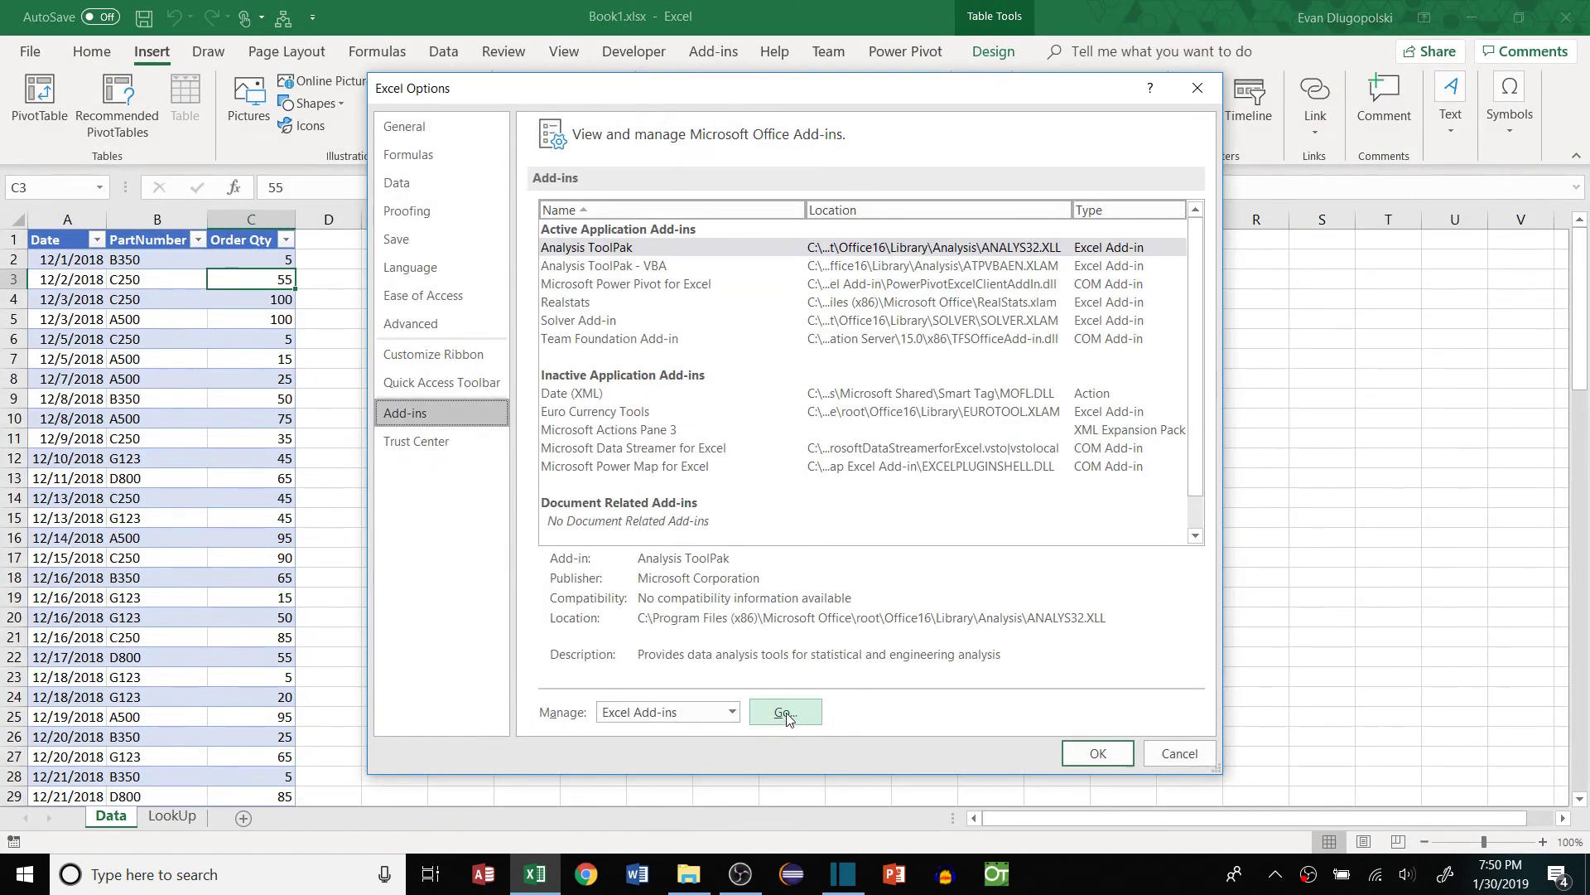
left_click(732, 712)
left_click(630, 749)
left_click(785, 711)
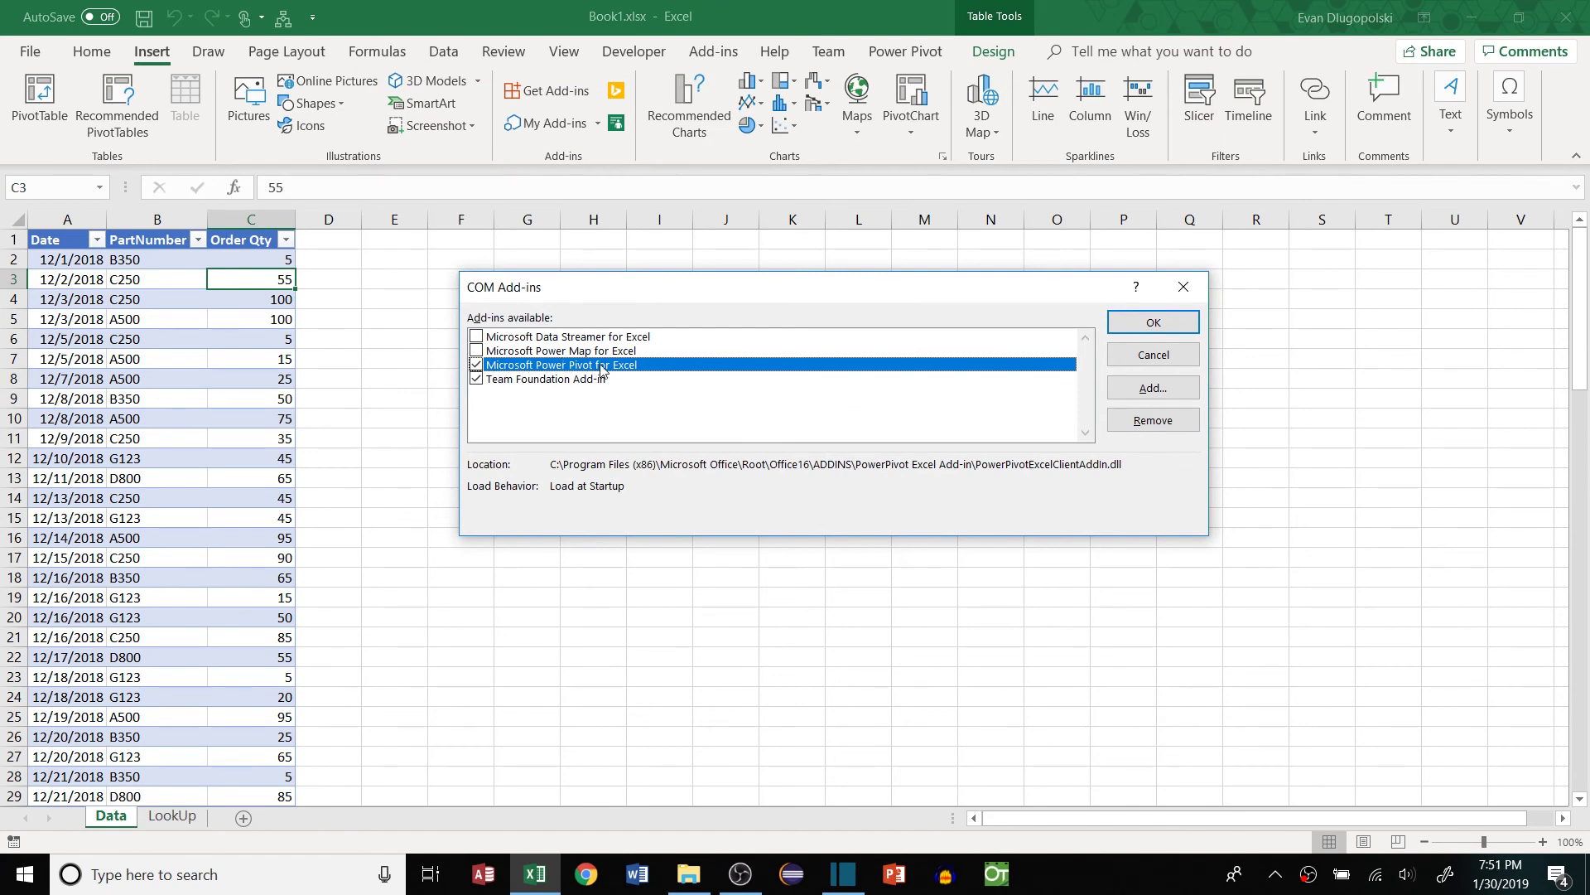
left_click(1143, 326)
left_click(411, 319)
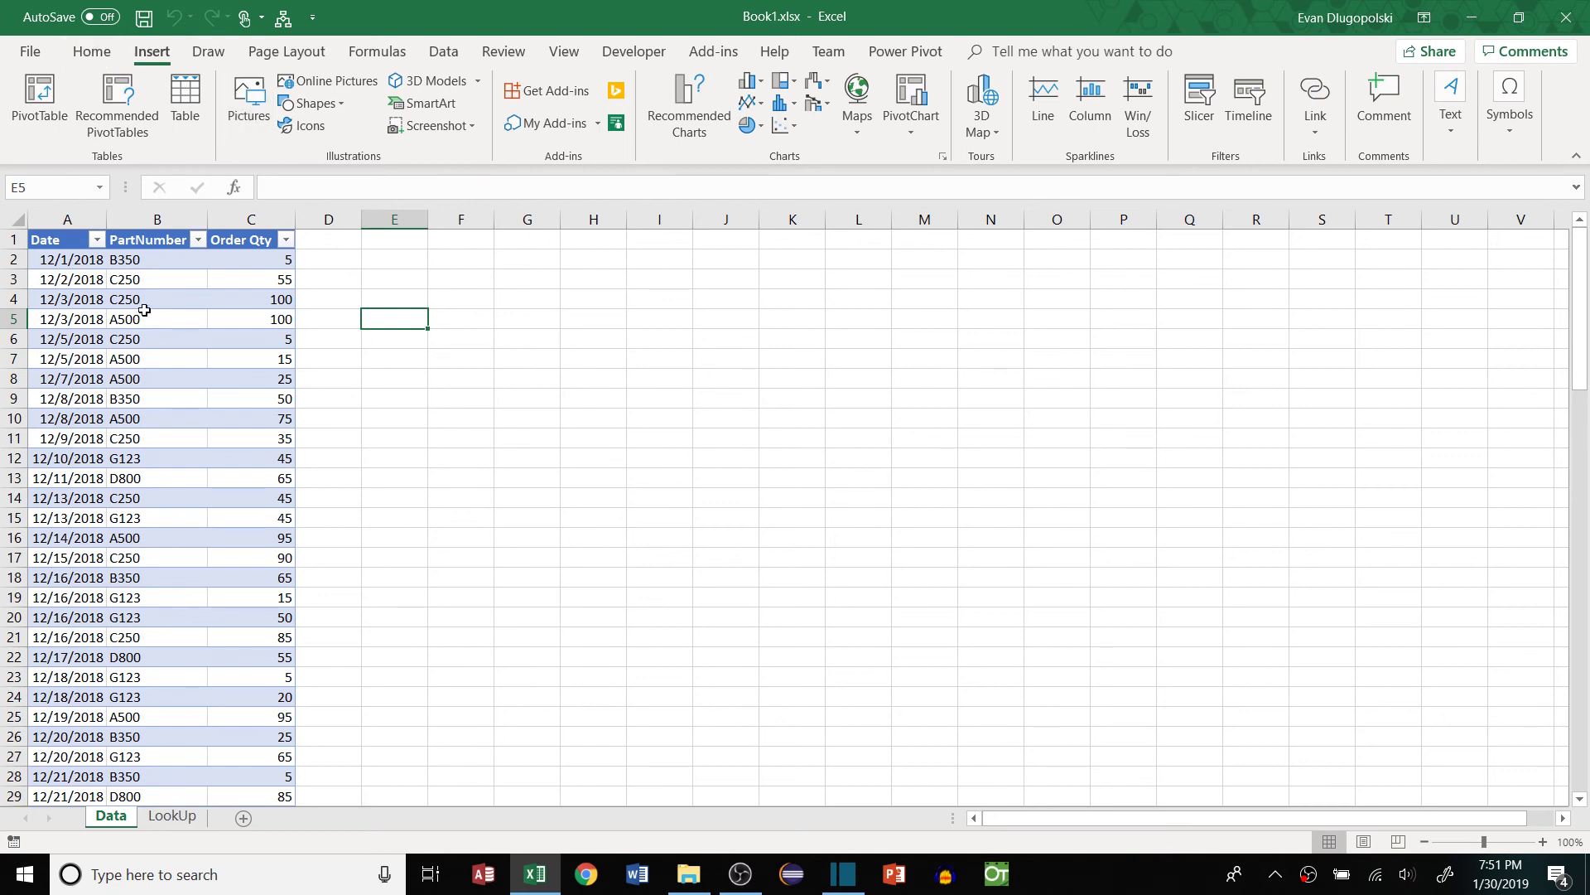
Step: Create a PivotTable from Table2 on a new sheet via the Data Model, with PartNumber as rows
left_click(141, 304)
left_click(82, 238)
key("ctrl+shift+End")
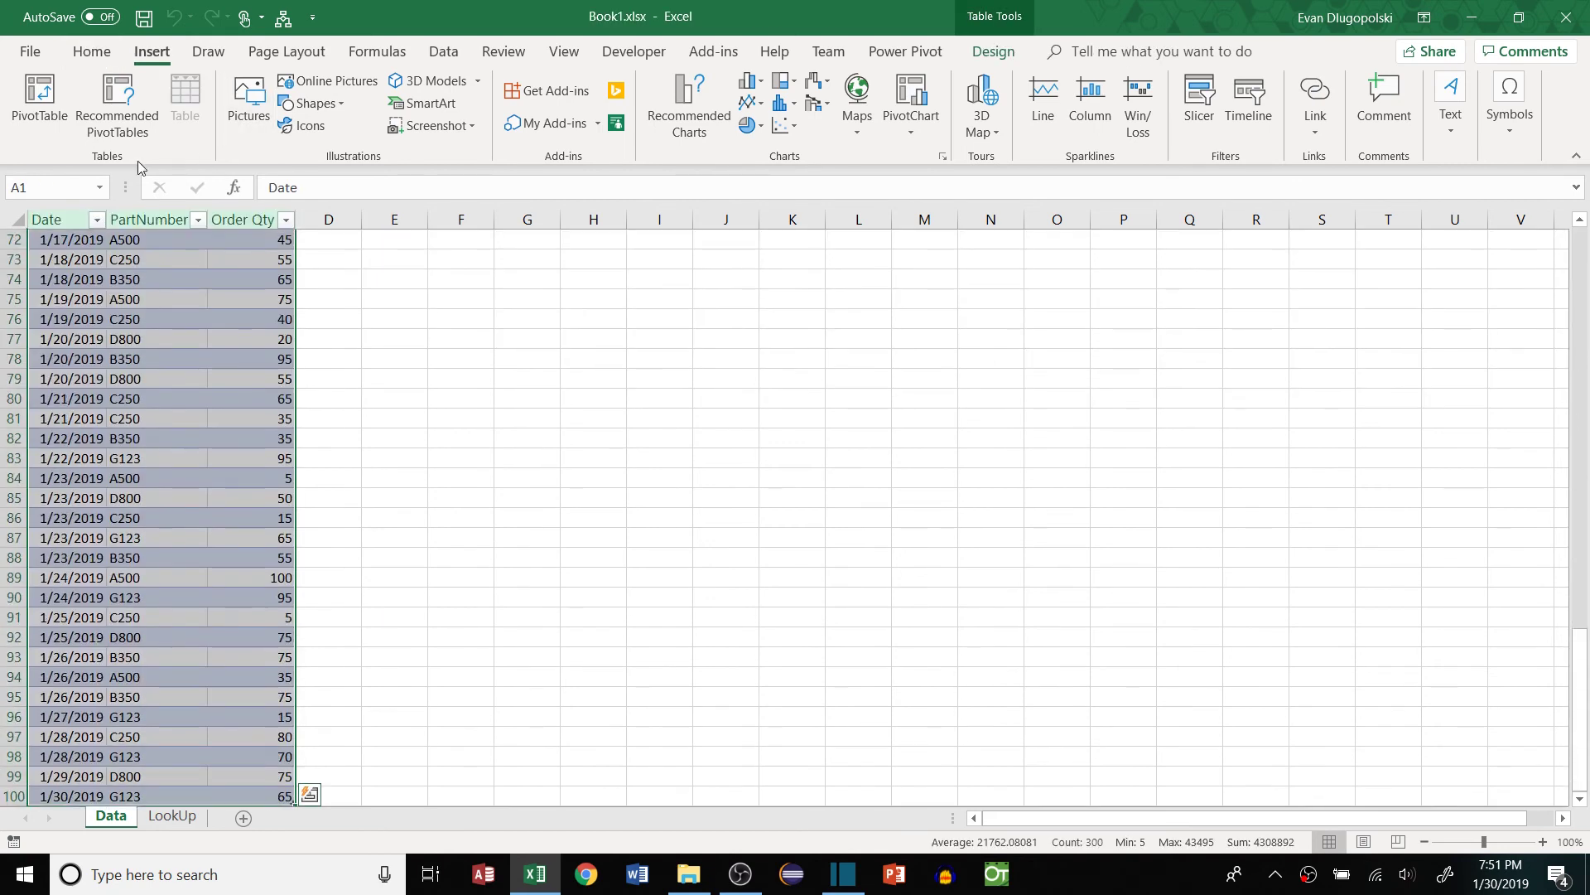
left_click(39, 101)
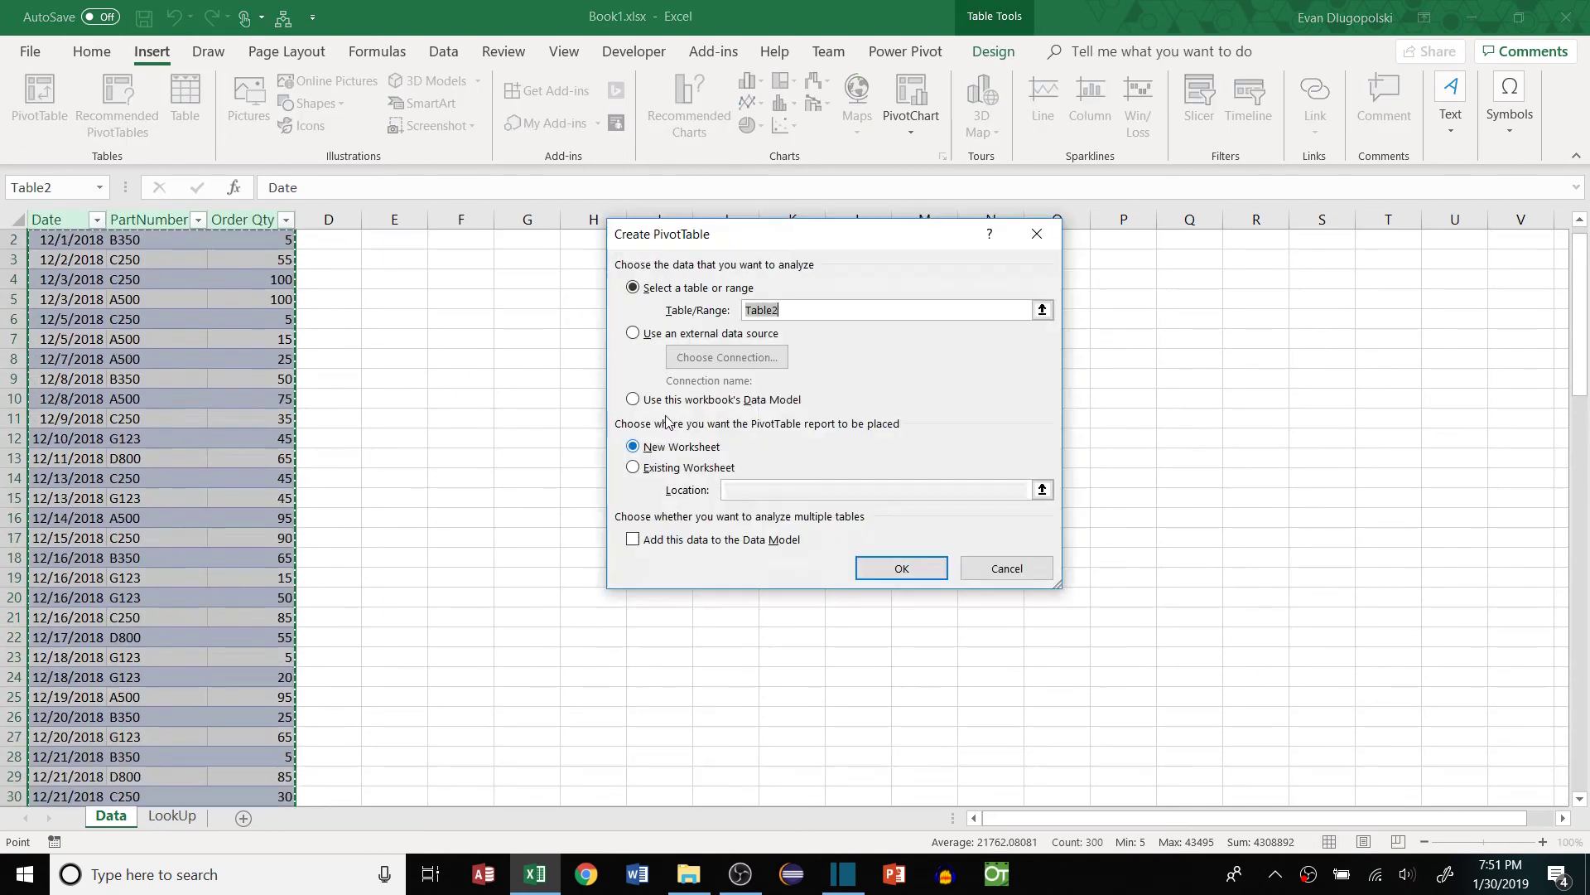
left_click(648, 547)
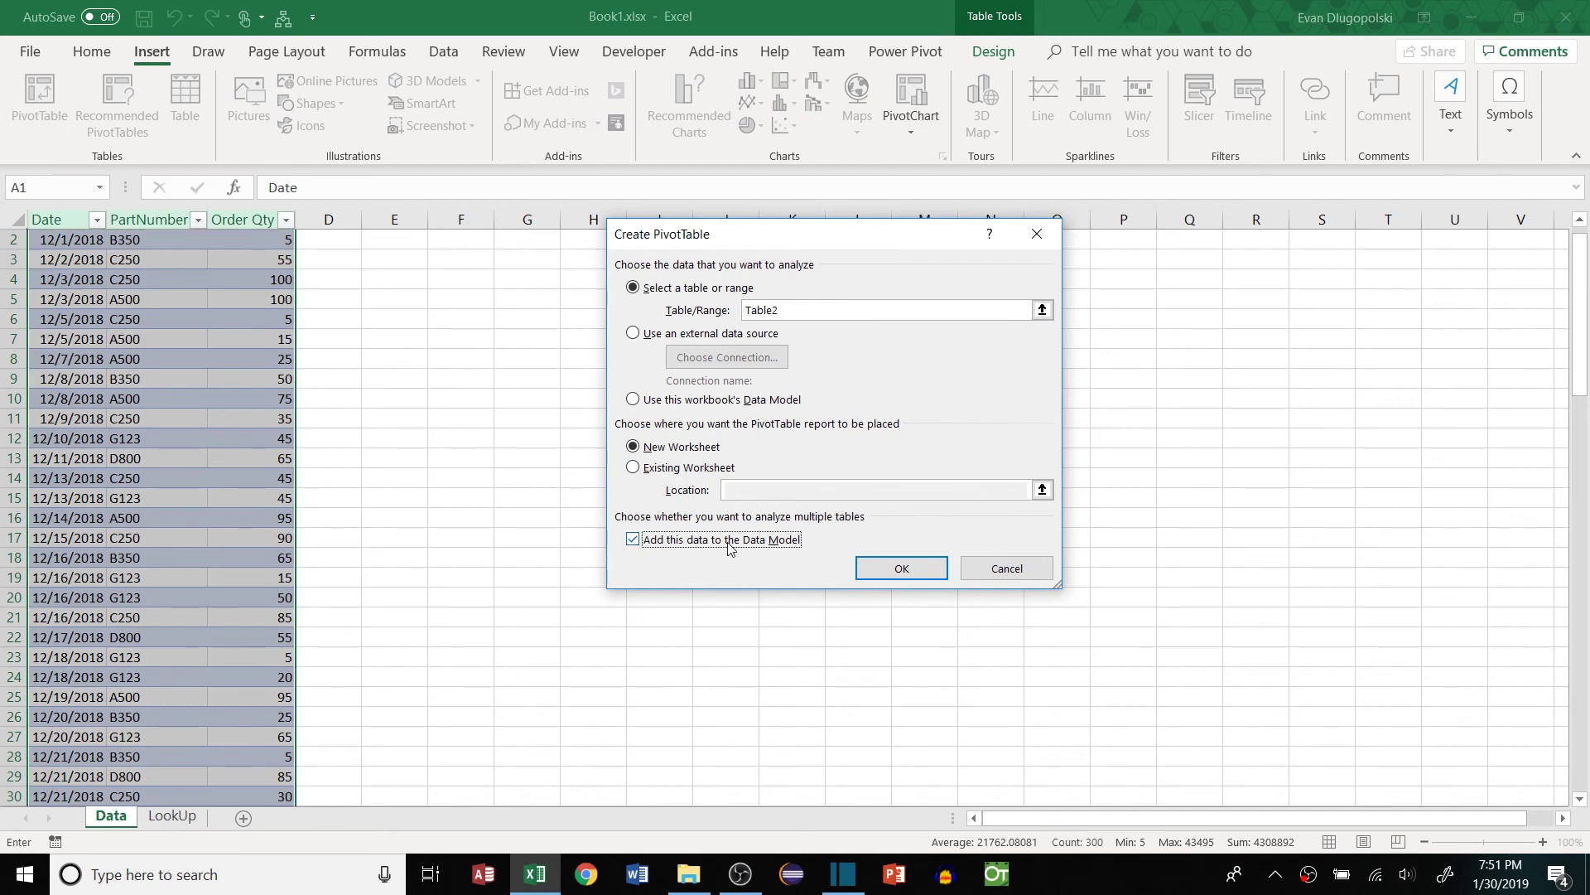
left_click(902, 568)
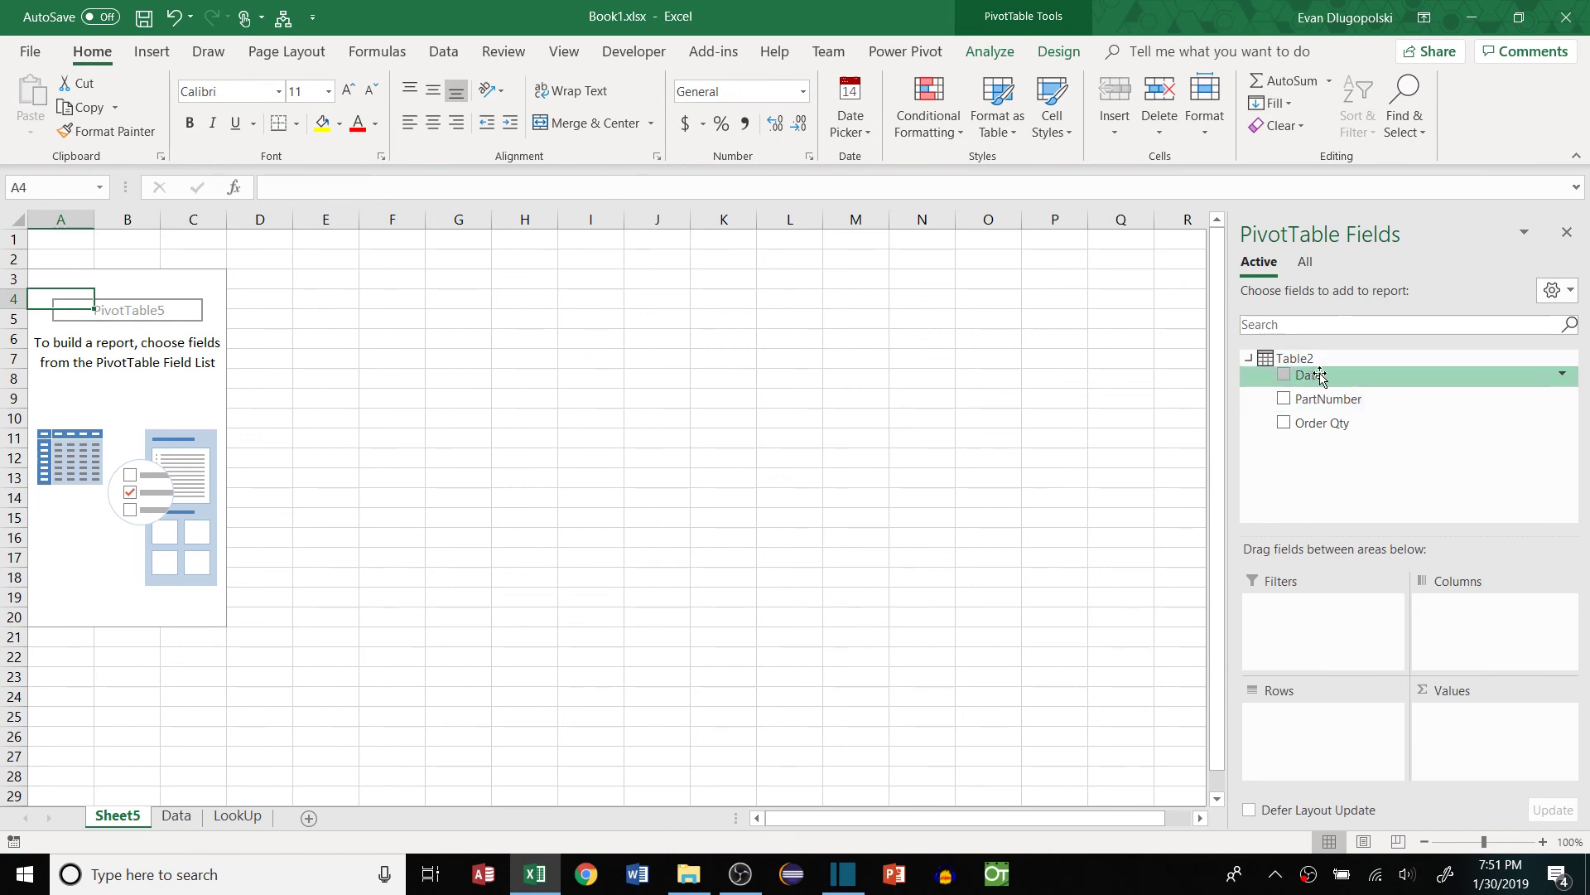
left_click_drag(1329, 399, 1307, 746)
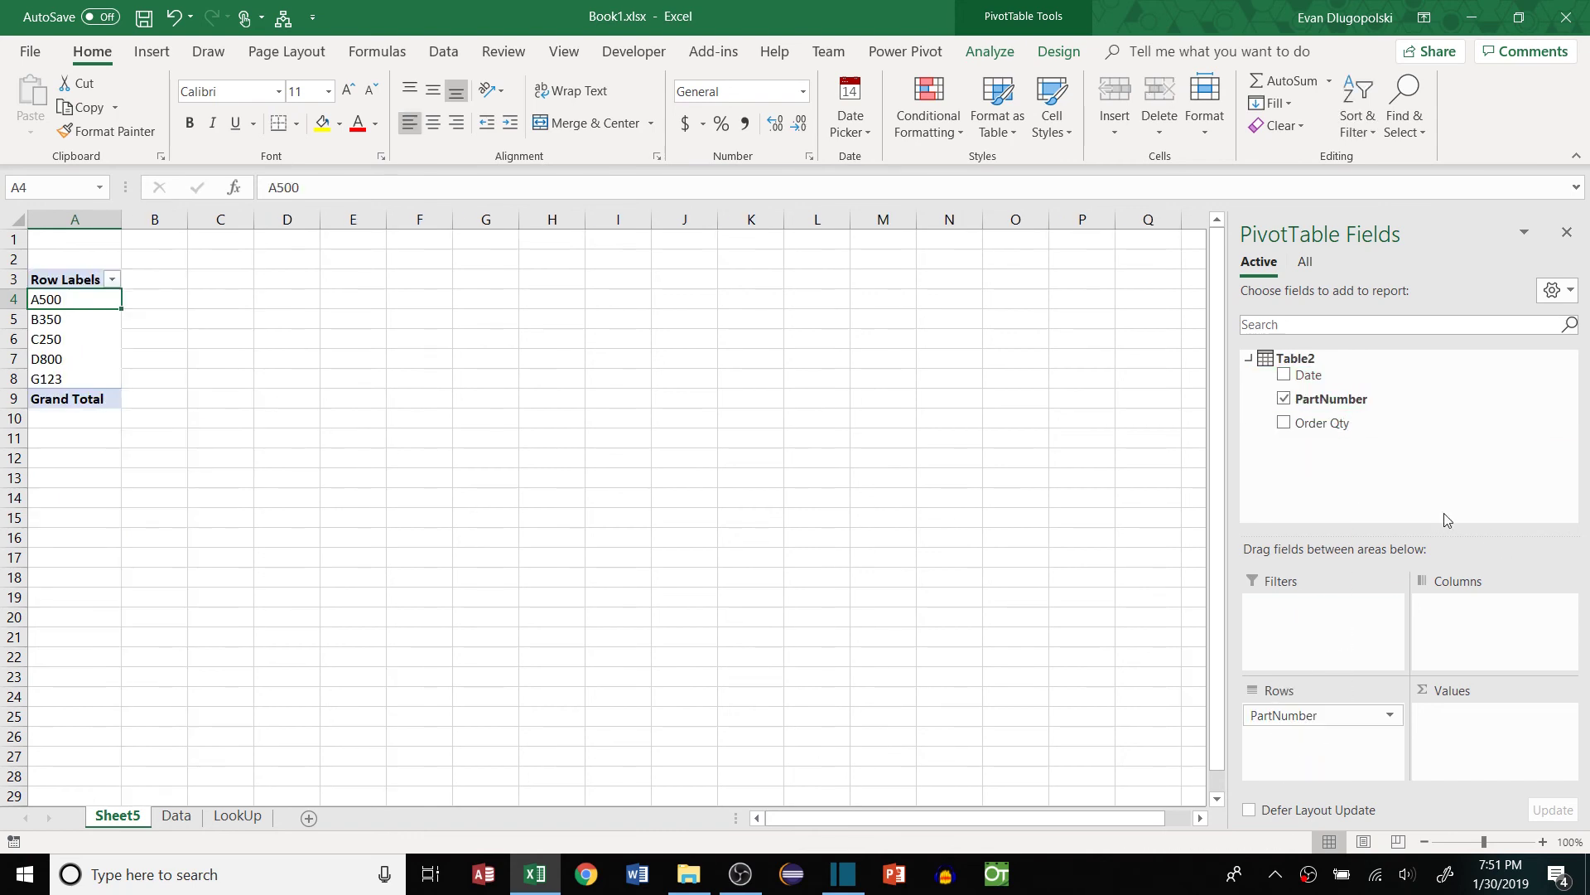
Step: Define a Table2 measure named OrderQtyMedian with the formula =MEDIAN([Order Qty])
right_click(1297, 360)
left_click(1203, 374)
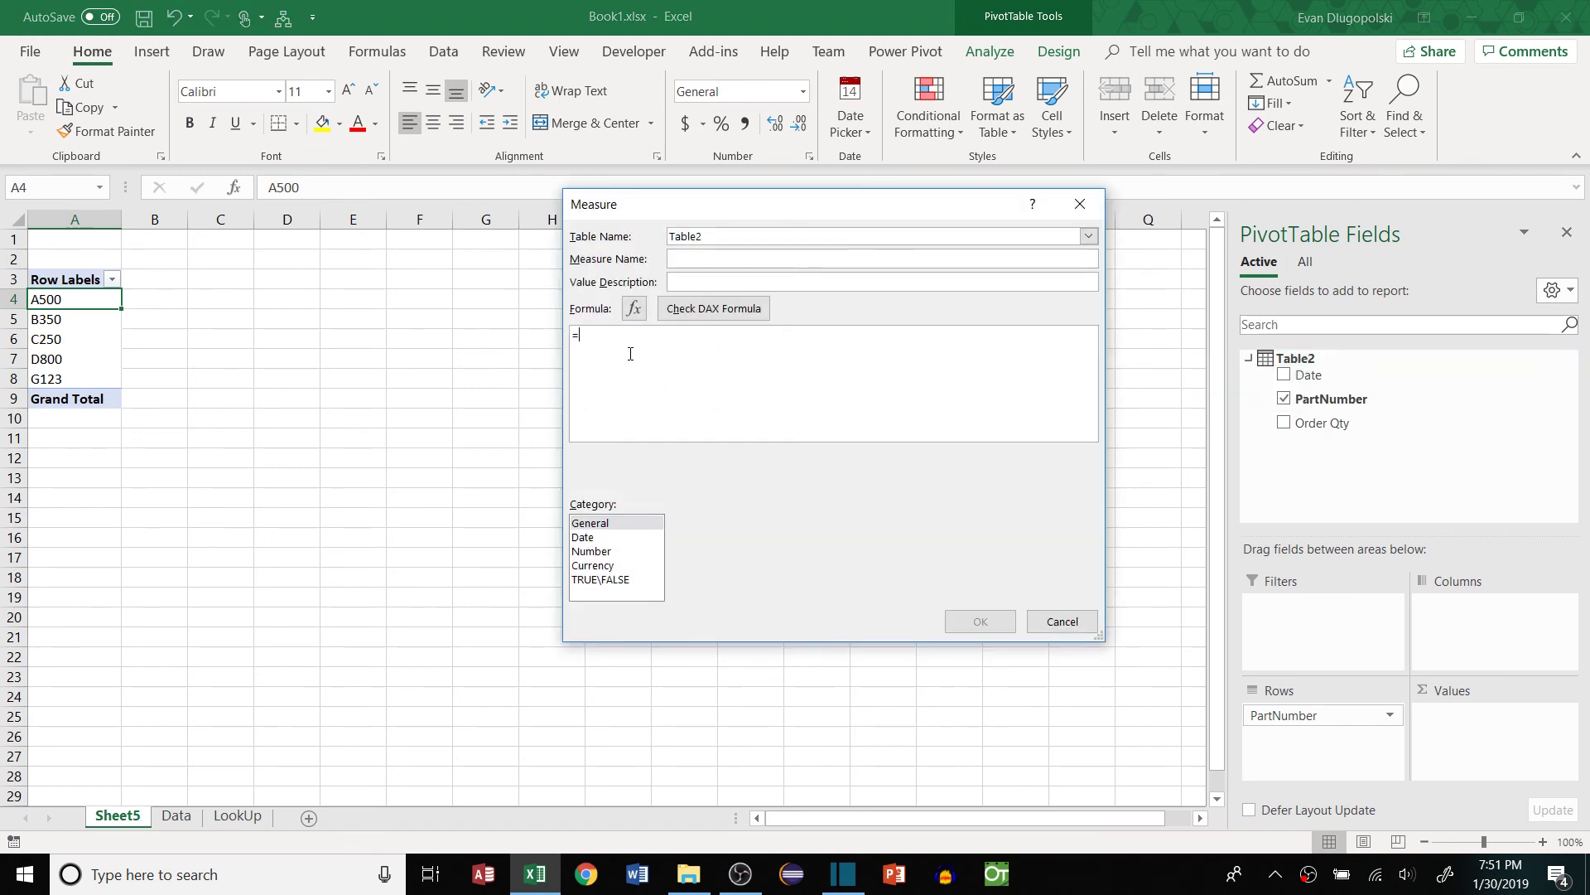
type("med")
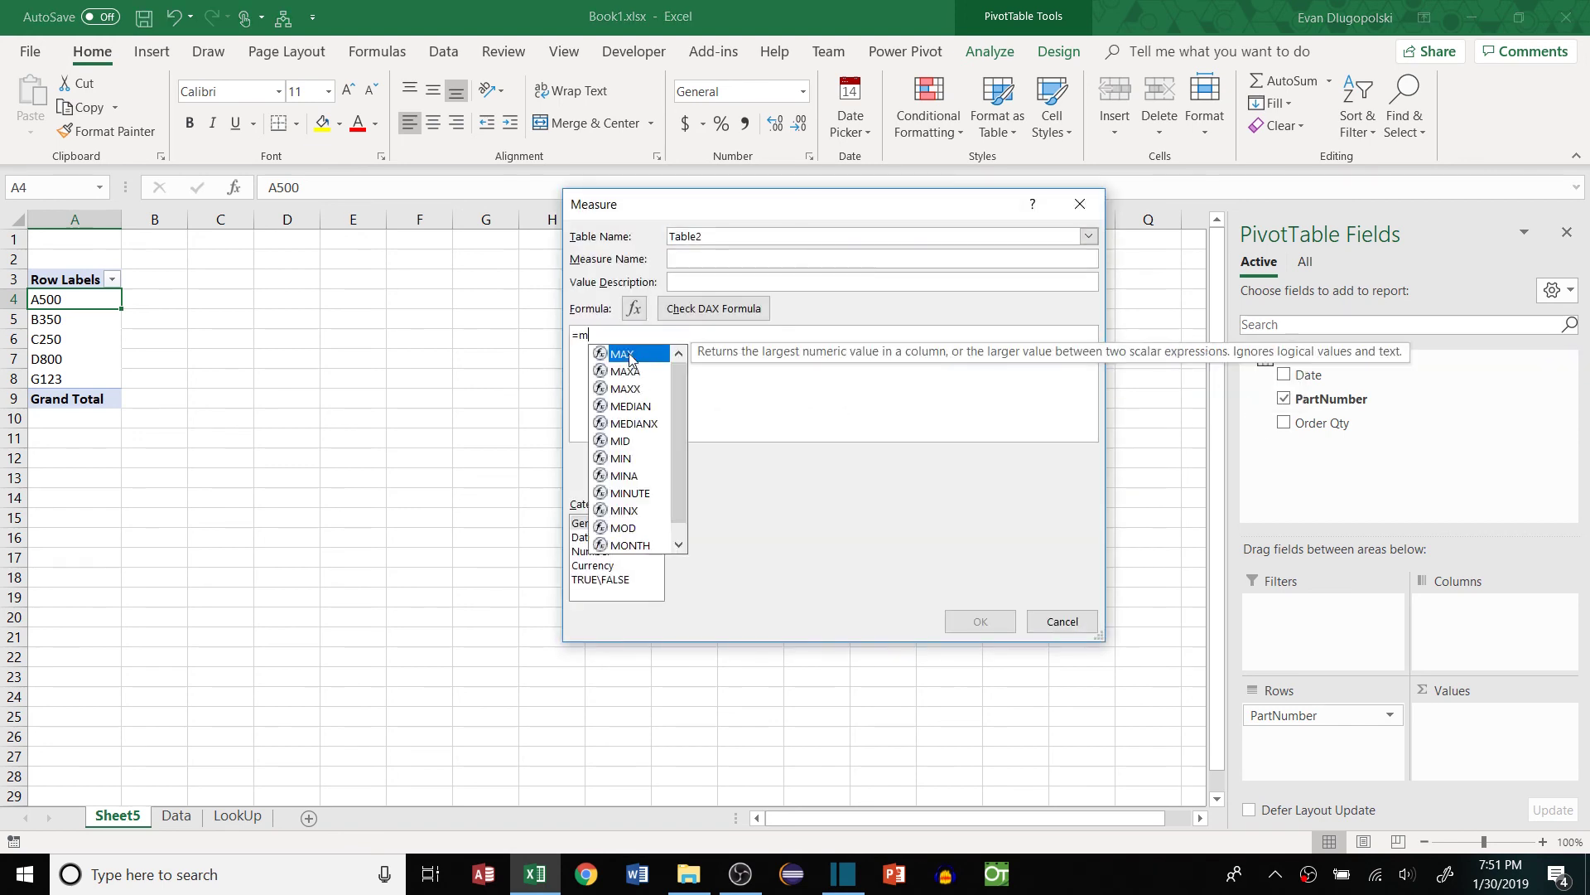
double_click(630, 358)
double_click(687, 374)
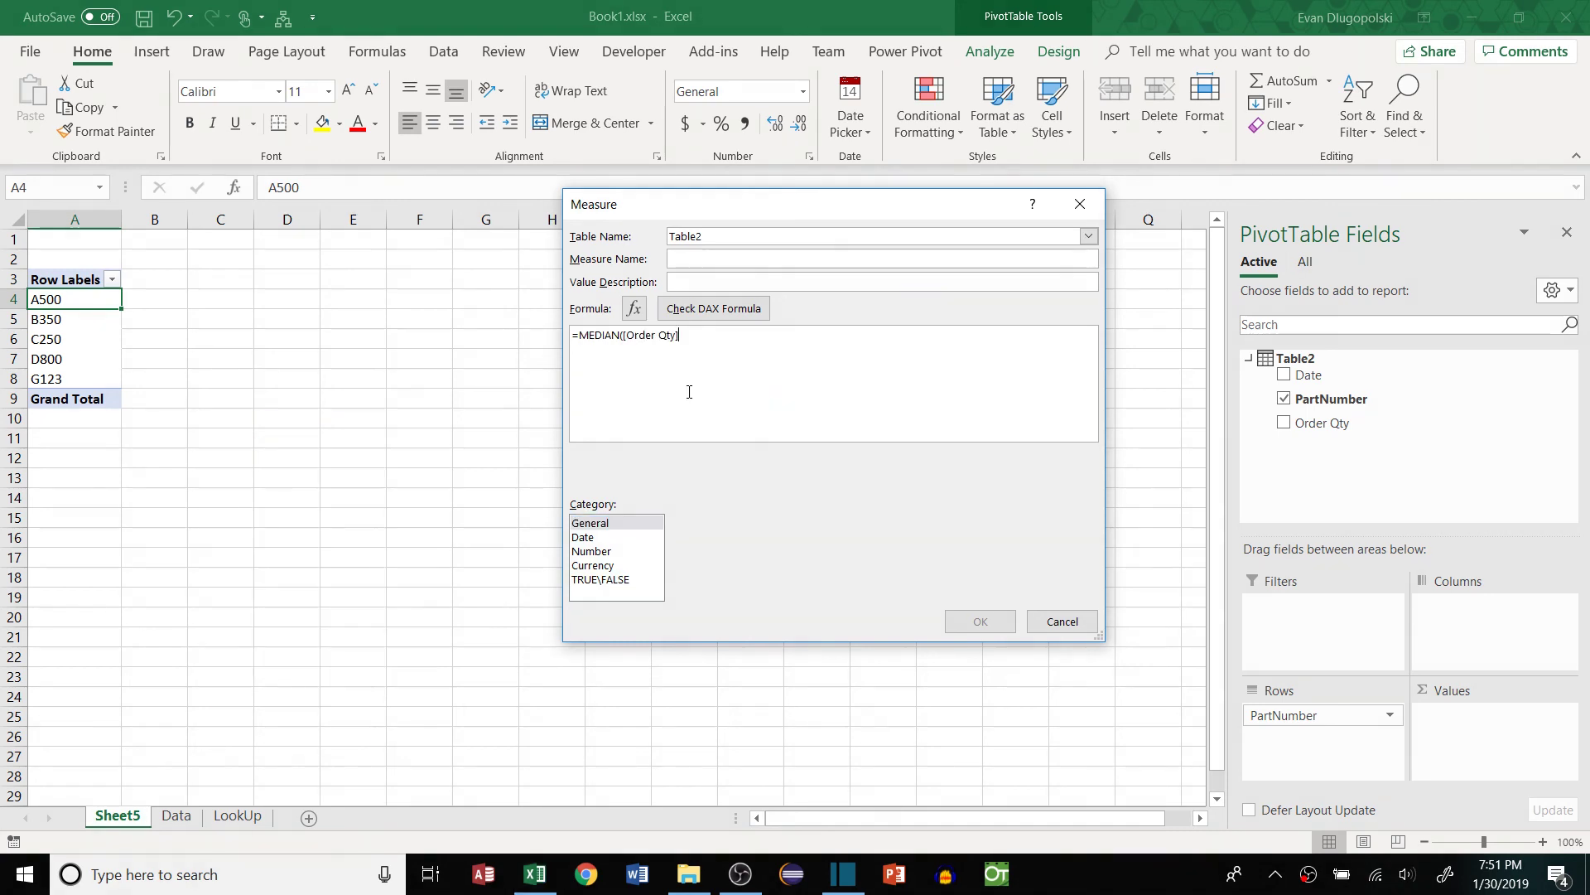
type(")")
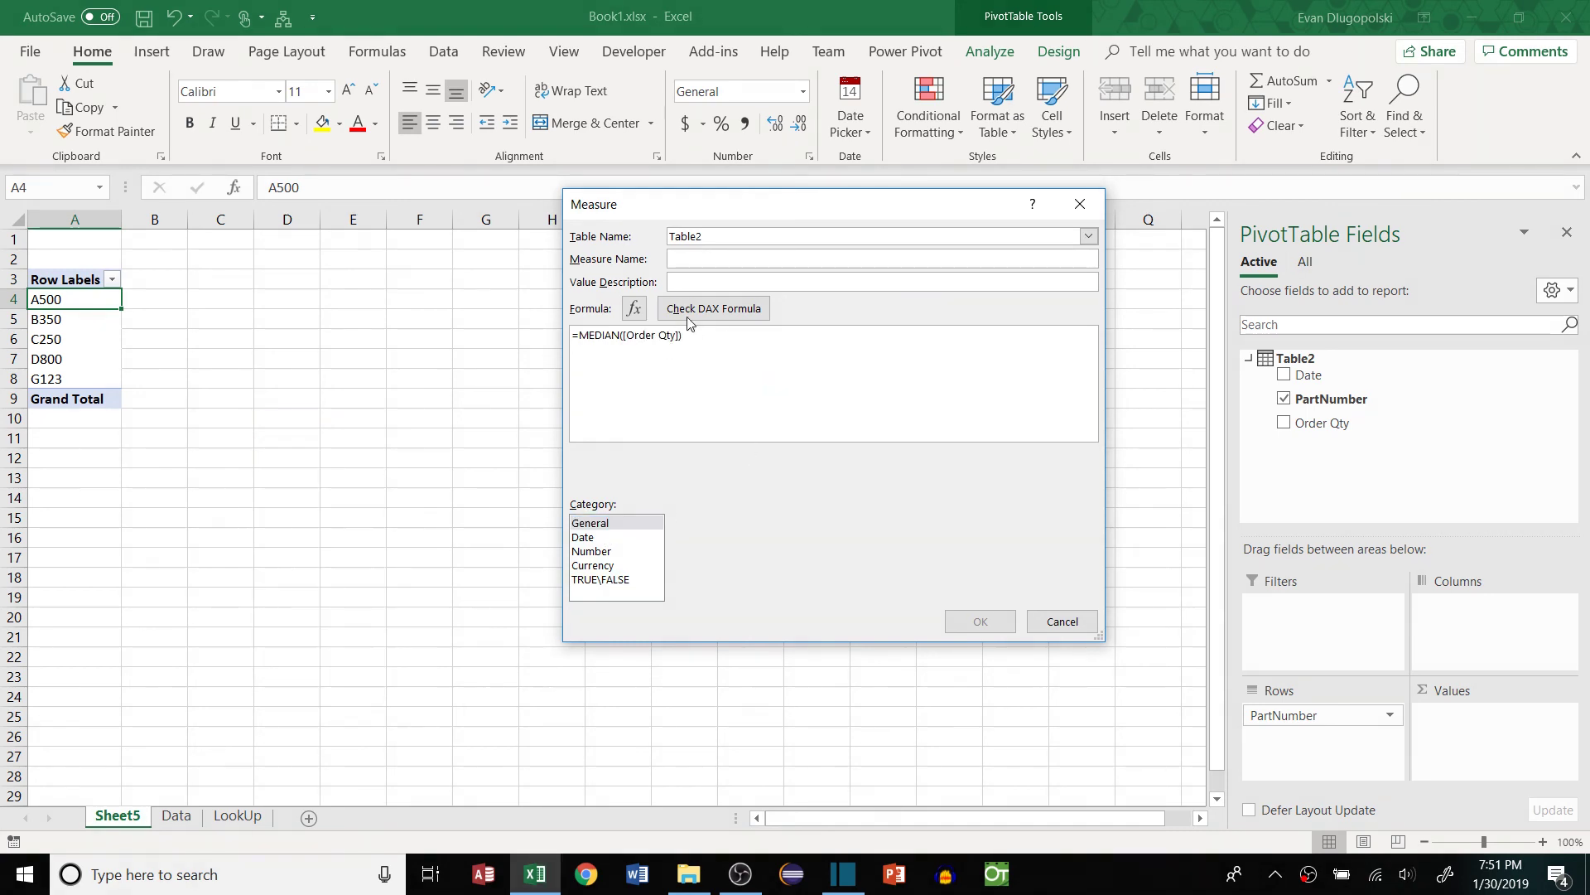
key("ctrl+a")
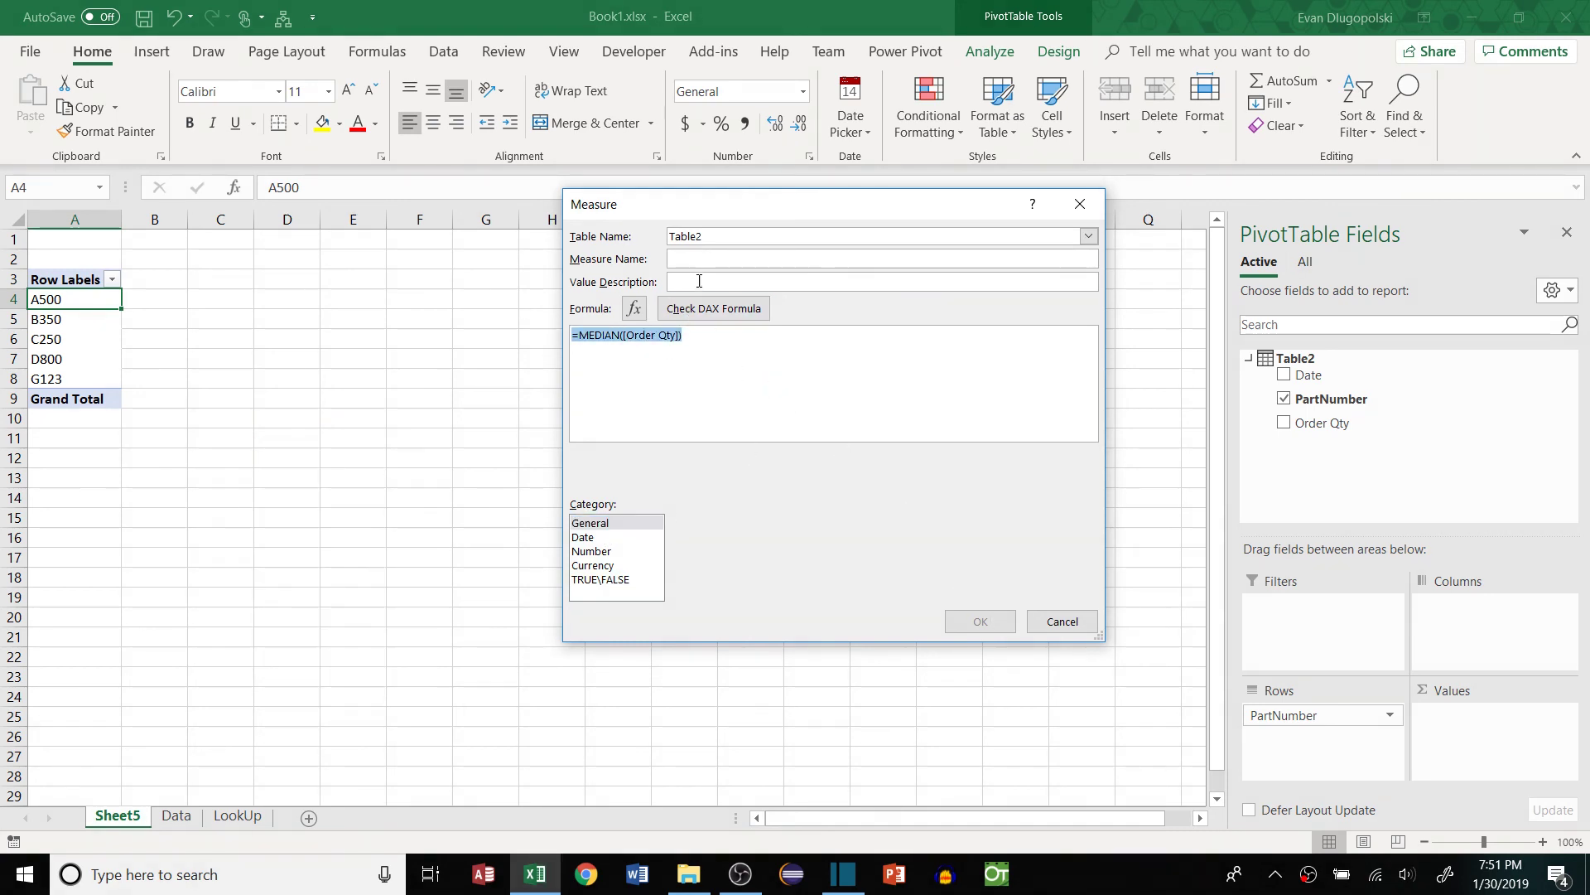
left_click(729, 260)
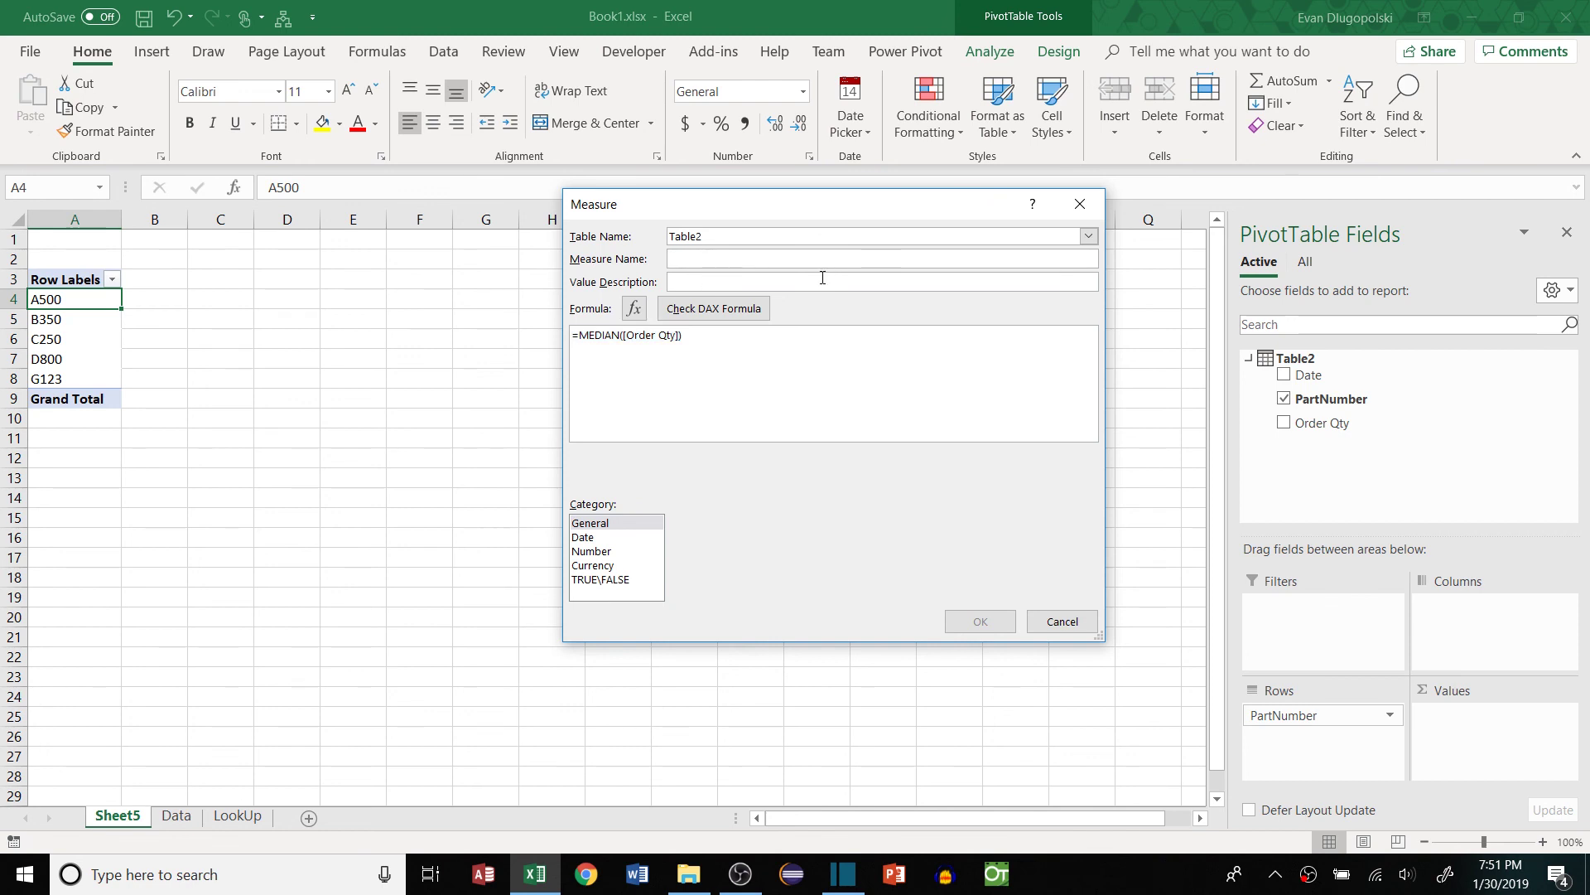
type("OrderQtyMedian")
key("Tab")
Step: Confirm the OrderQtyMedian measure and select the five part medians, A500 at 75 through D800 at 52.5
left_click(984, 621)
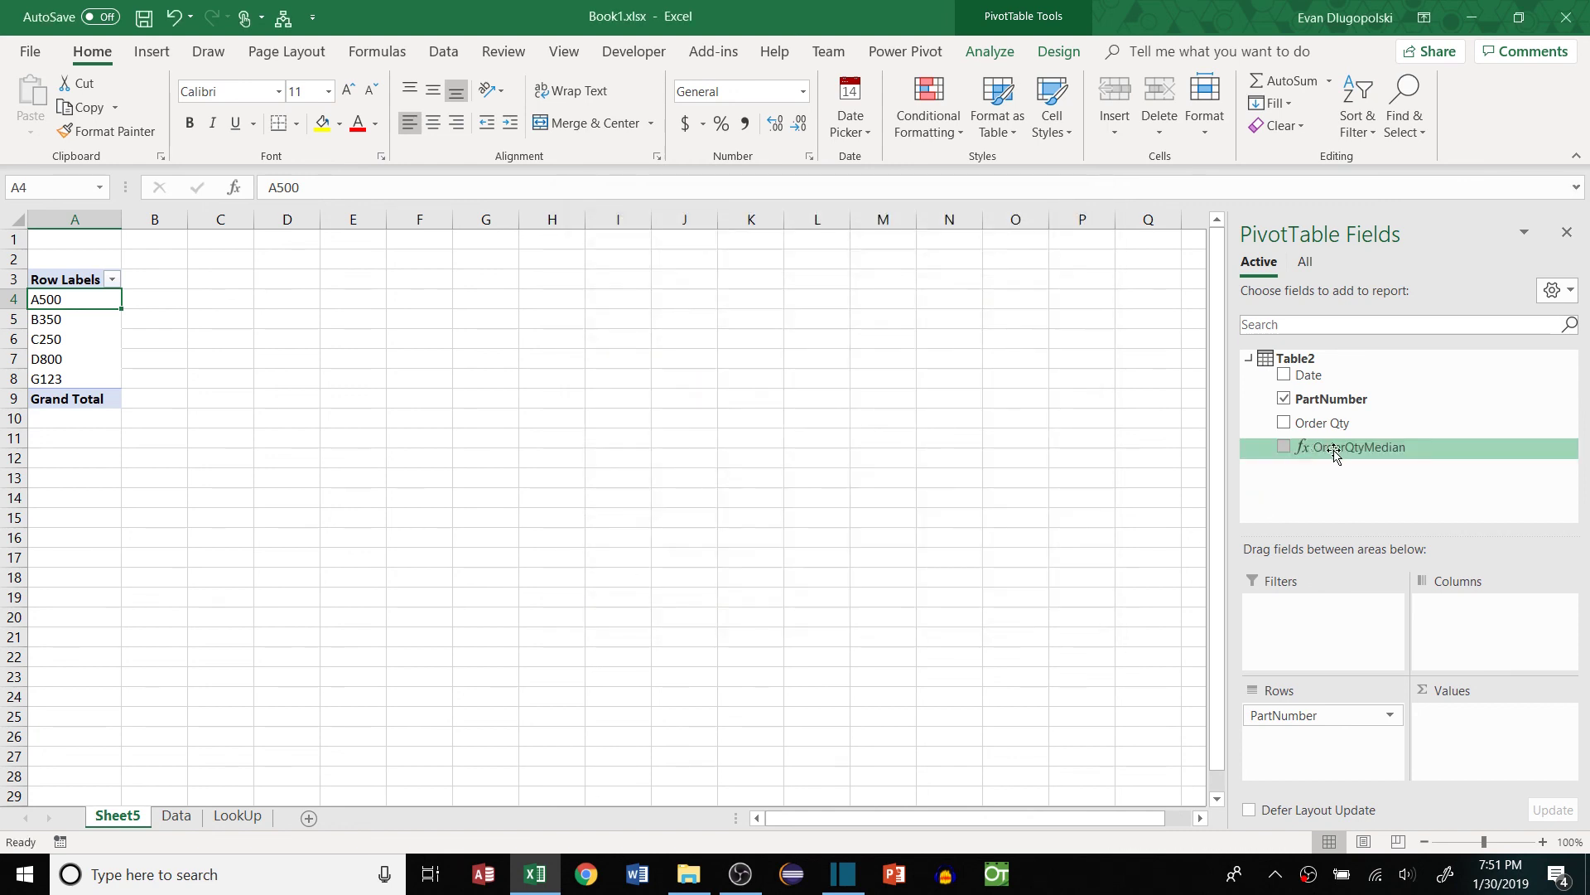
left_click_drag(222, 299, 224, 374)
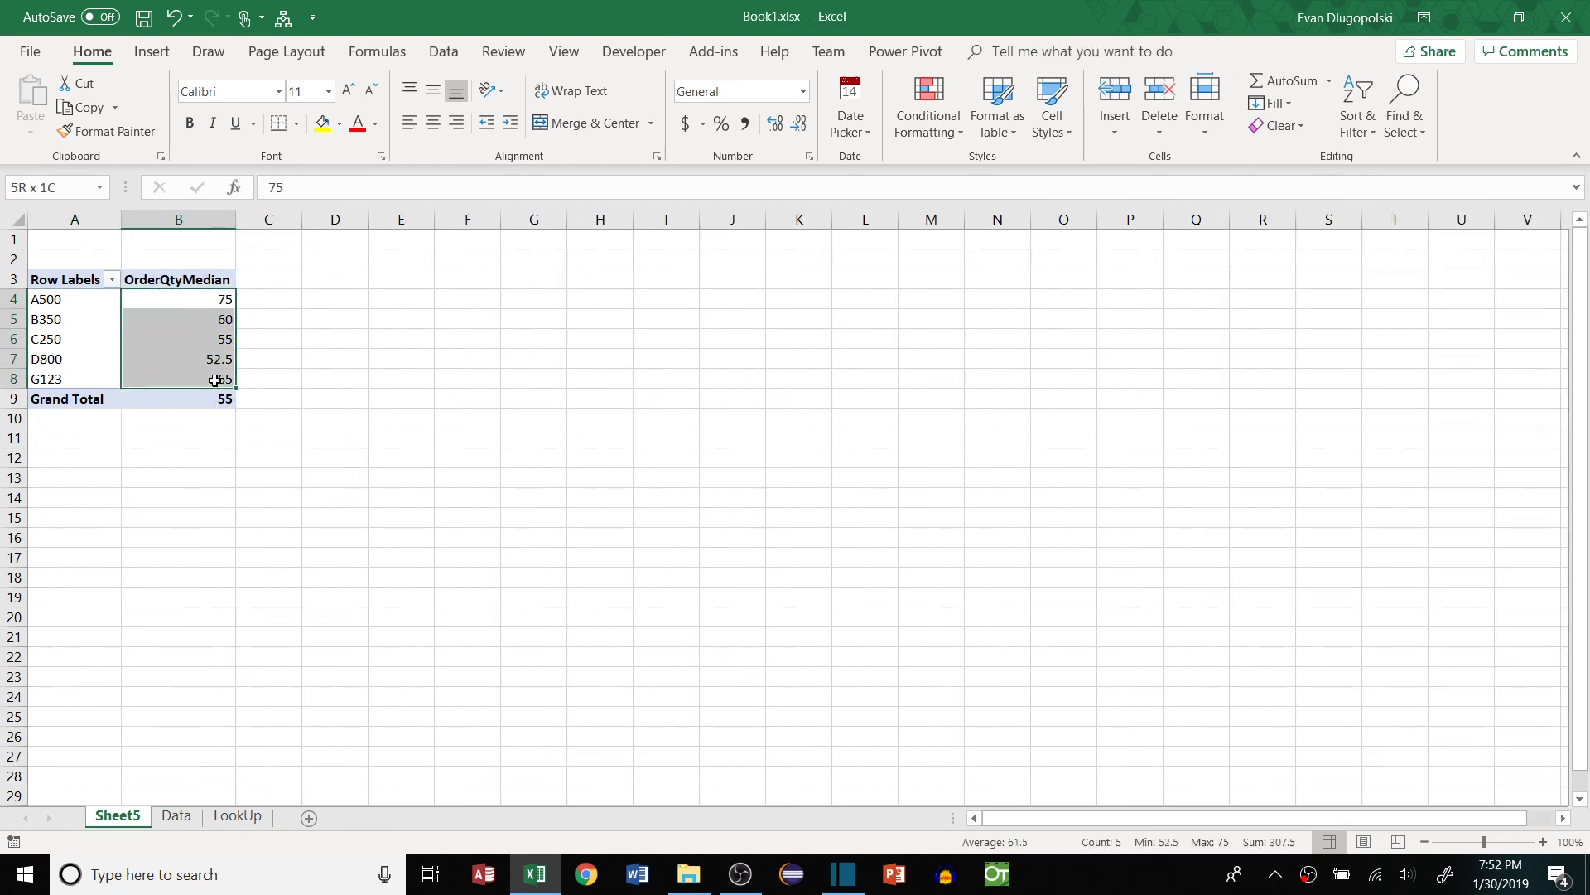